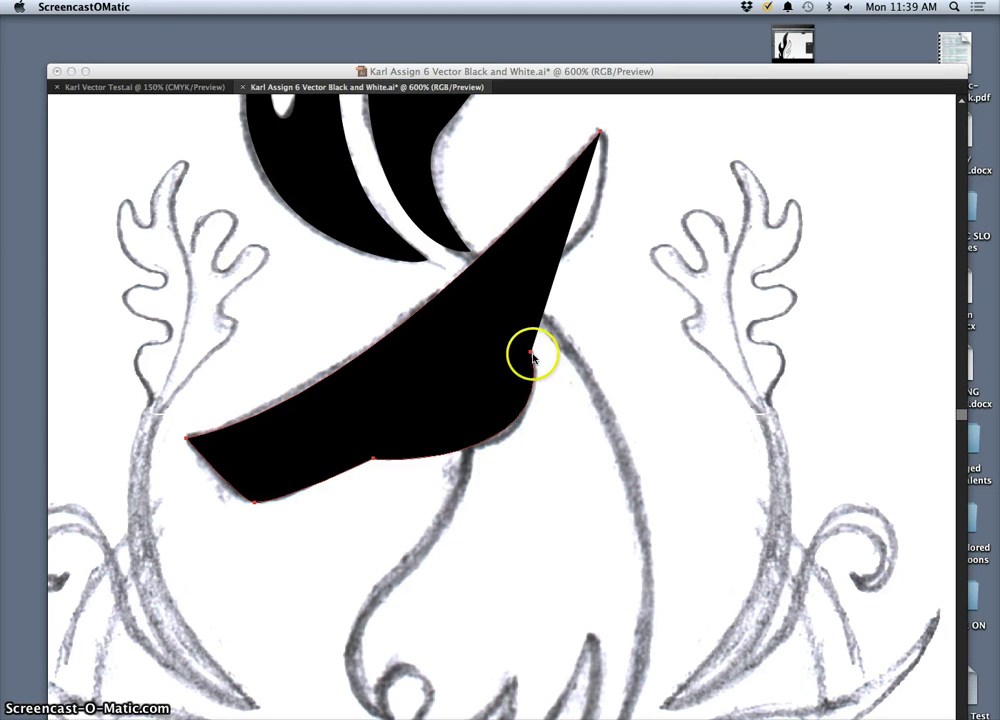
Start a new black-filled Pen tool path at the back of the deer's jaw and curve it along the jaw to the throat.
click(194, 73)
click(18, 130)
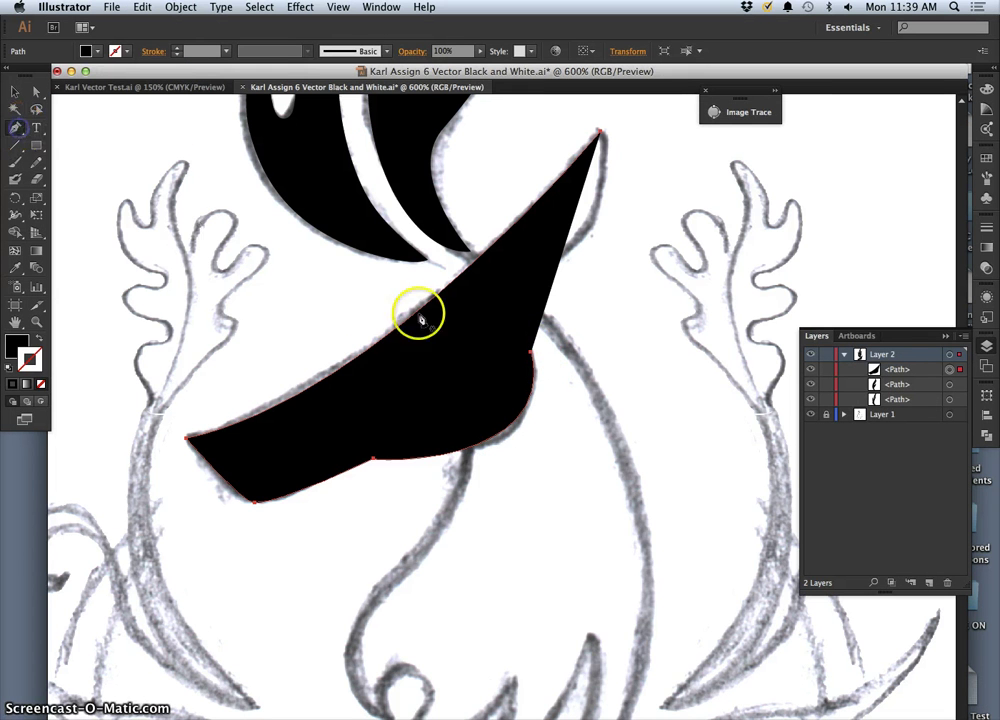
click(536, 351)
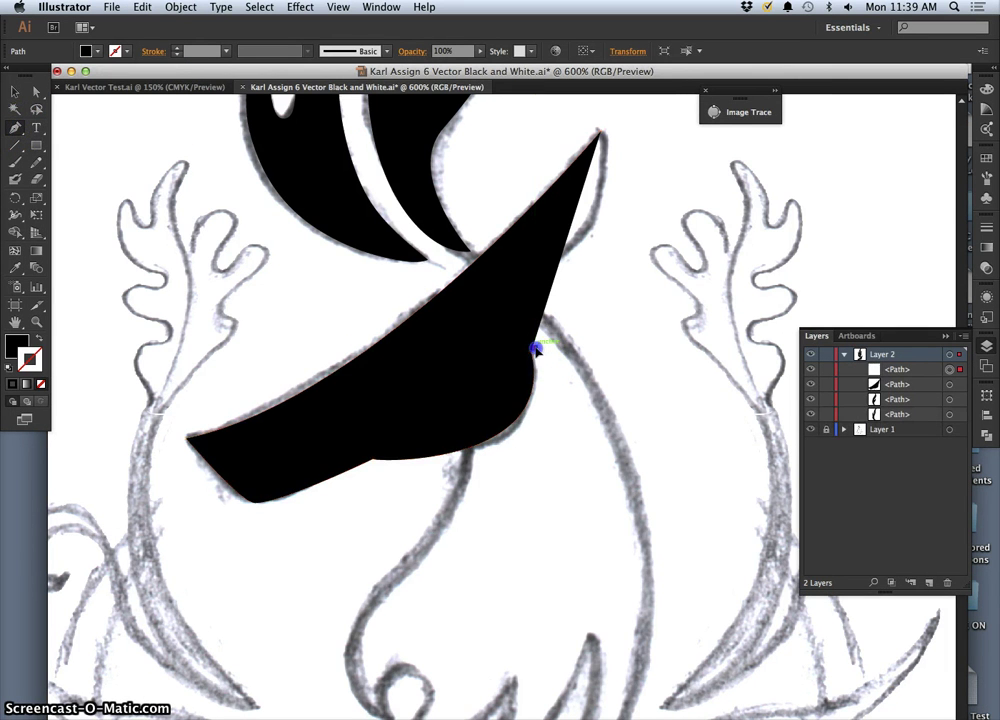
drag(546, 372, 473, 459)
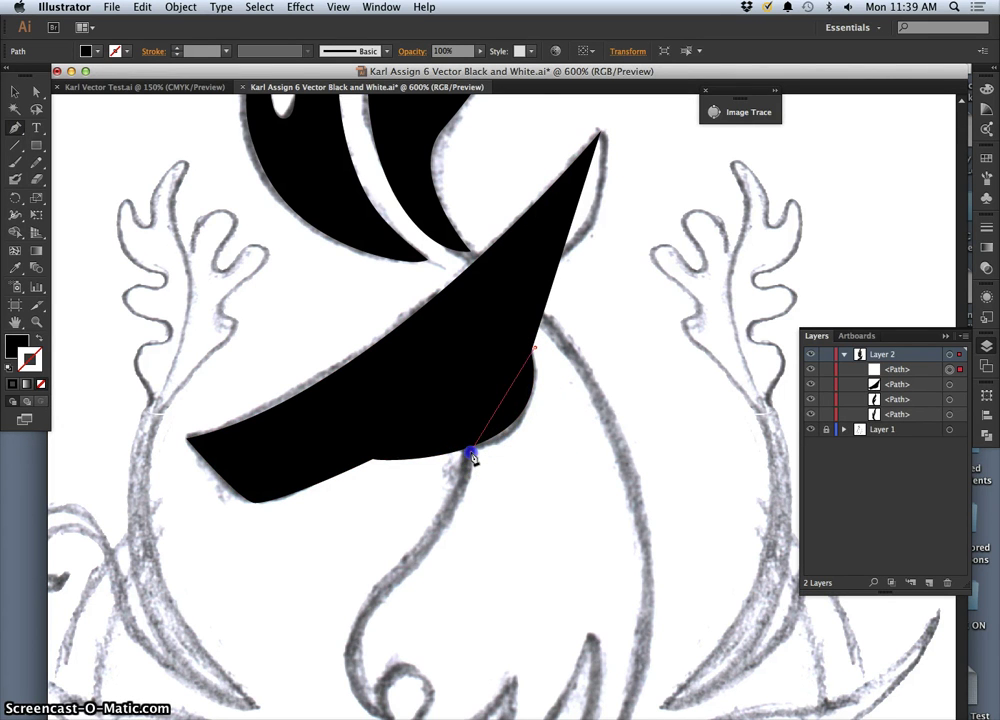
drag(424, 388, 387, 473)
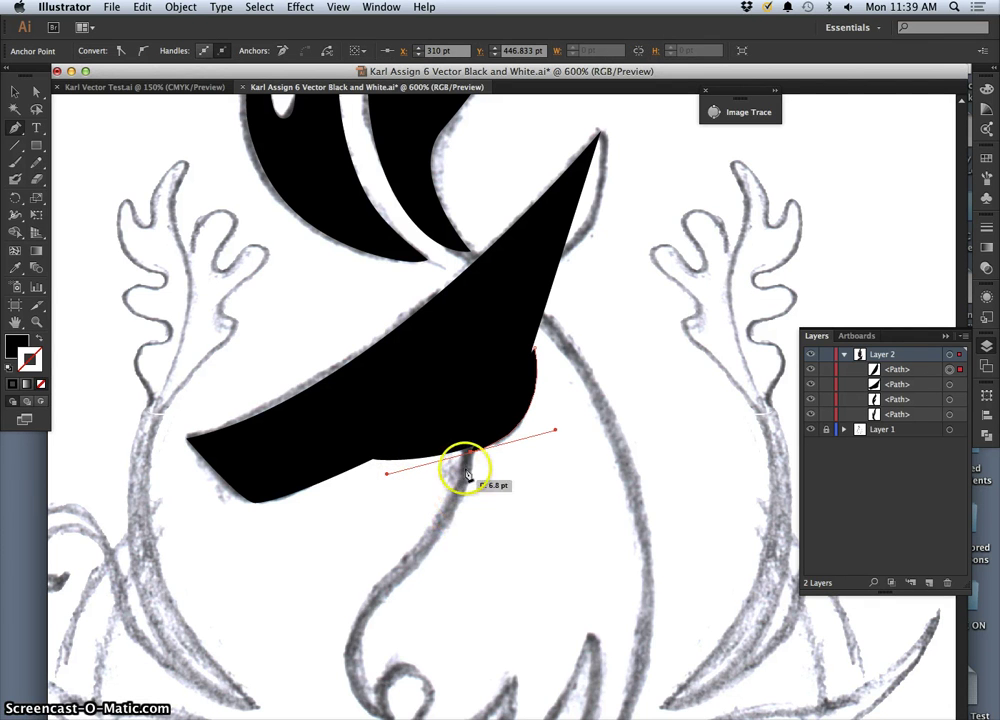
Continue the path down the front of the neck and around the small curl at its lower end, following the sketch.
click(346, 662)
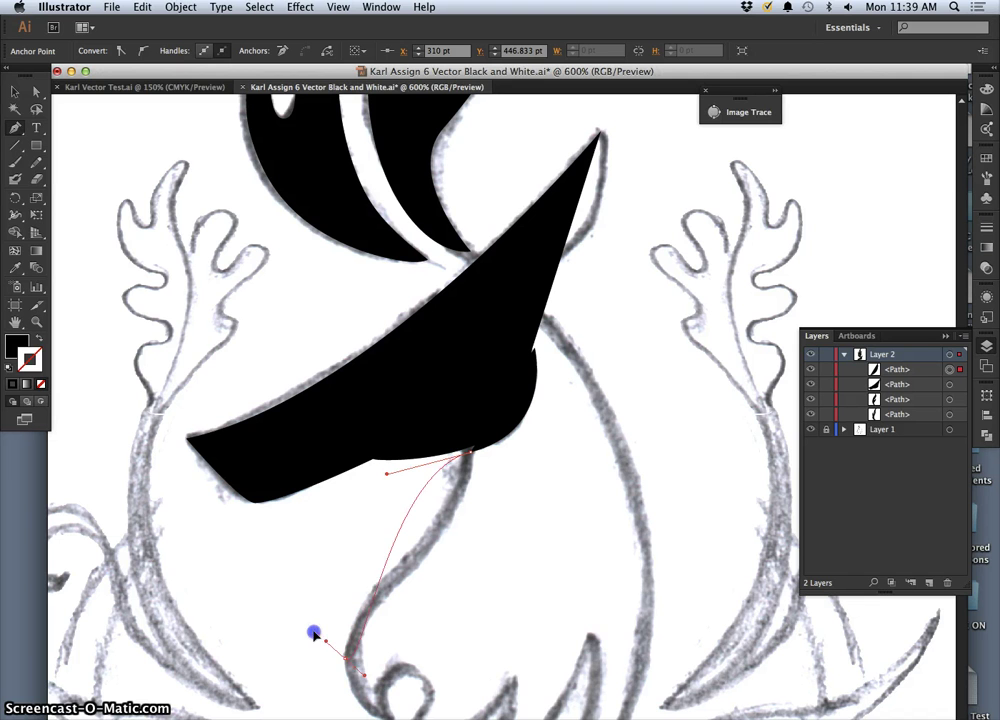
drag(313, 633, 346, 688)
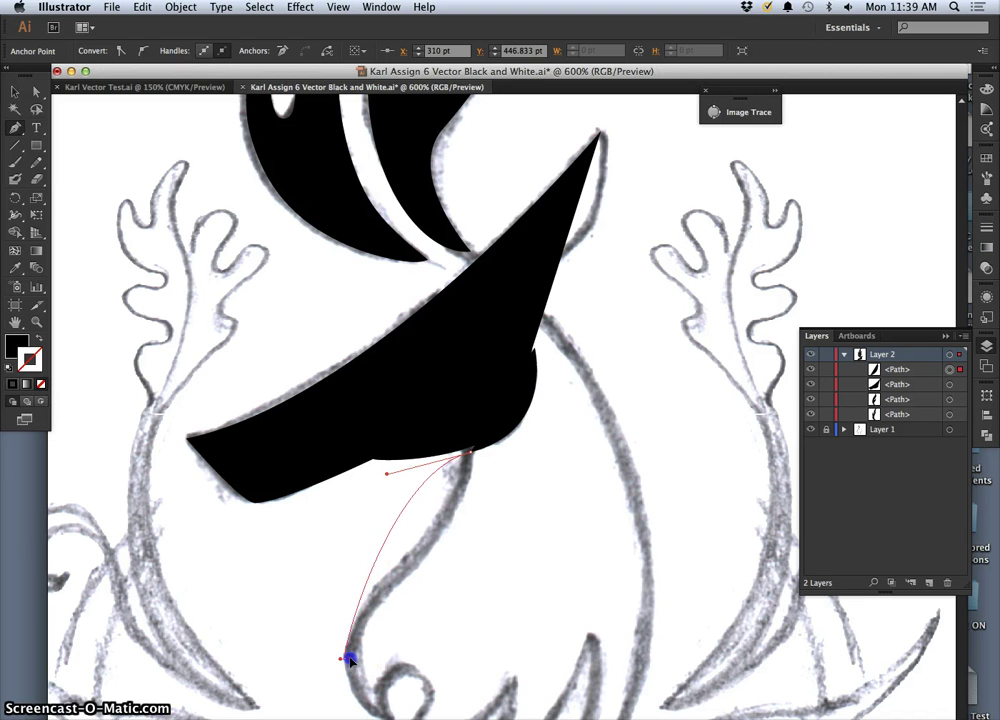
click(346, 660)
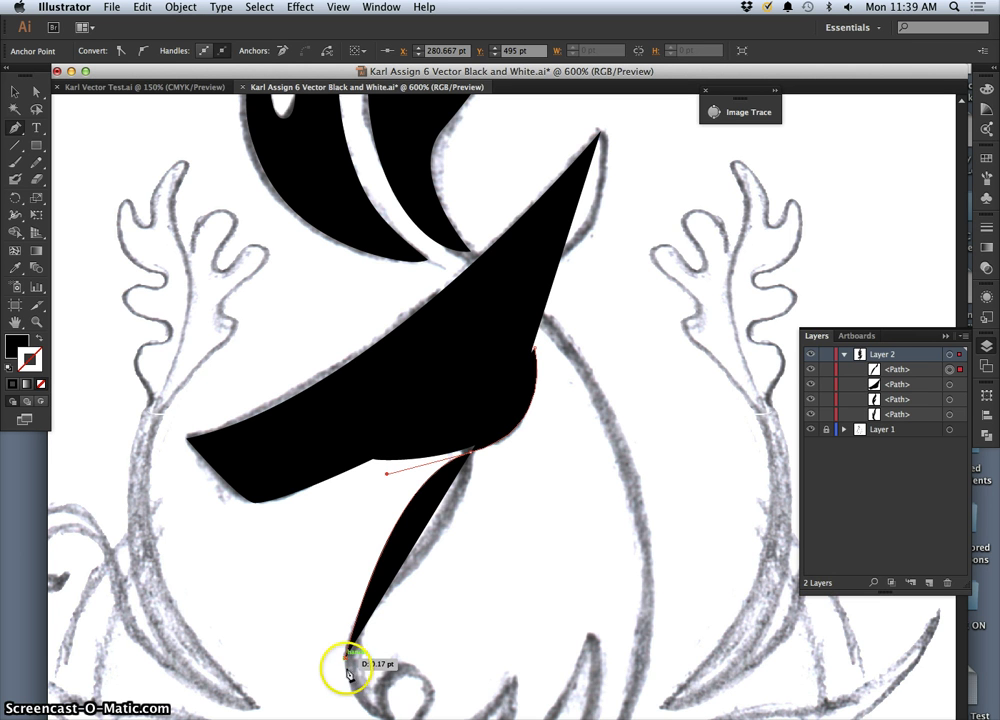
drag(347, 671, 397, 713)
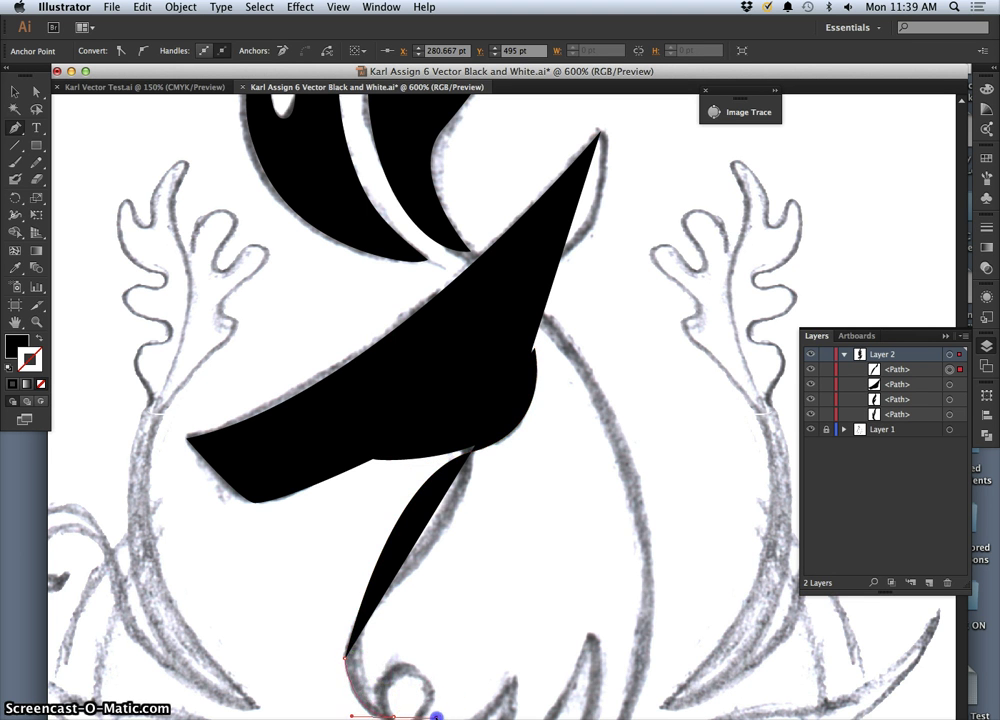
drag(437, 716, 425, 683)
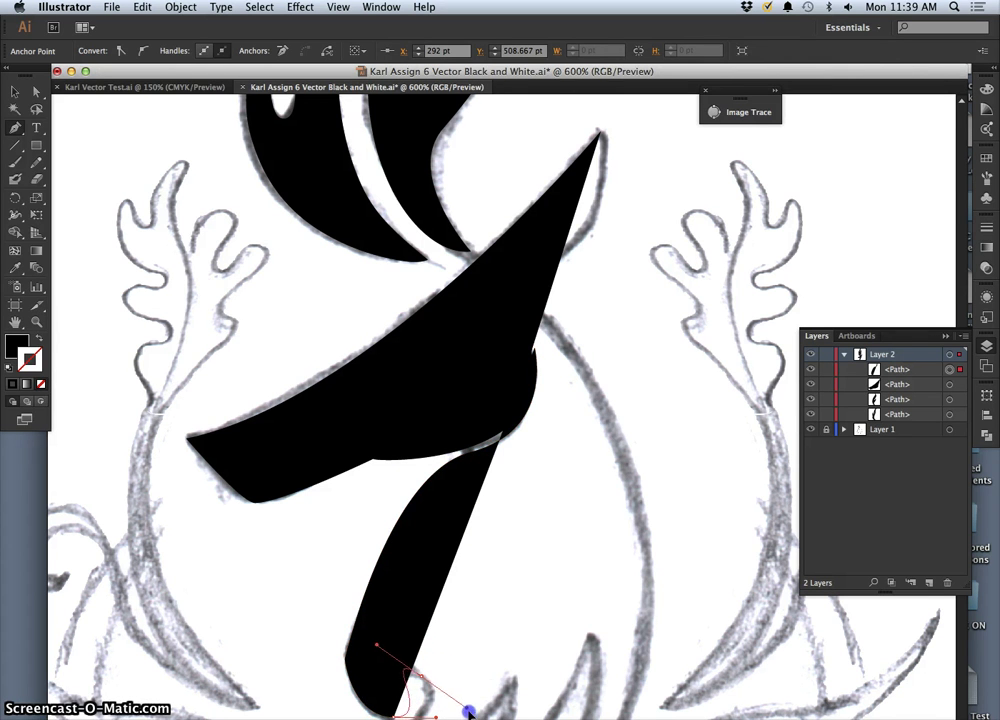
drag(468, 711, 480, 713)
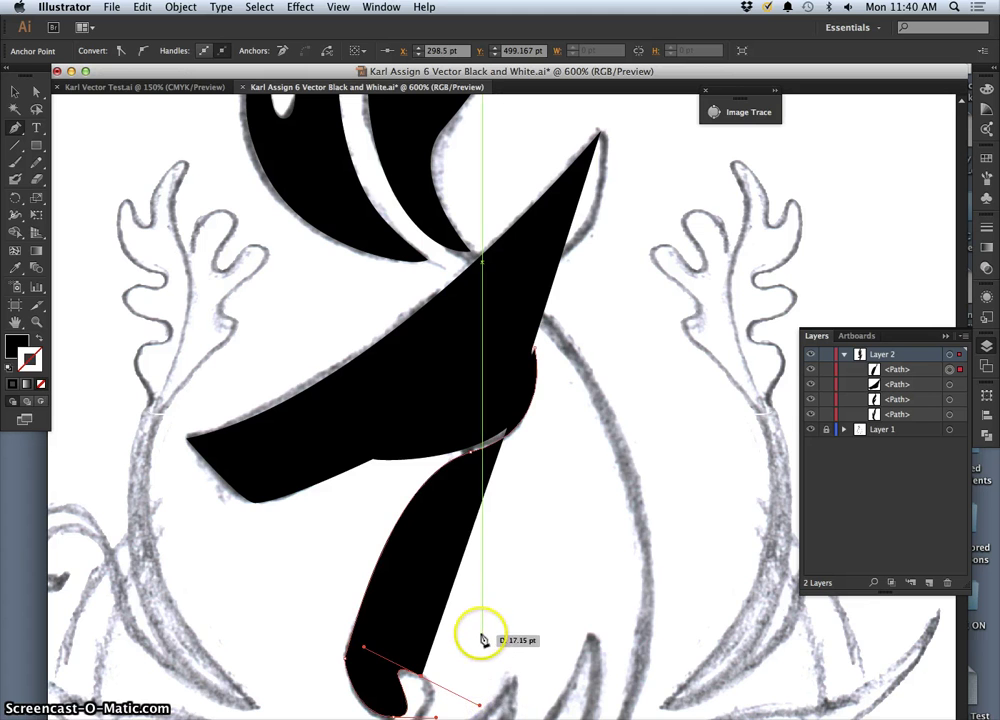
Trace the two front fur points and the notch between them along the lower edge of the neck.
key(space)
drag(478, 584, 478, 462)
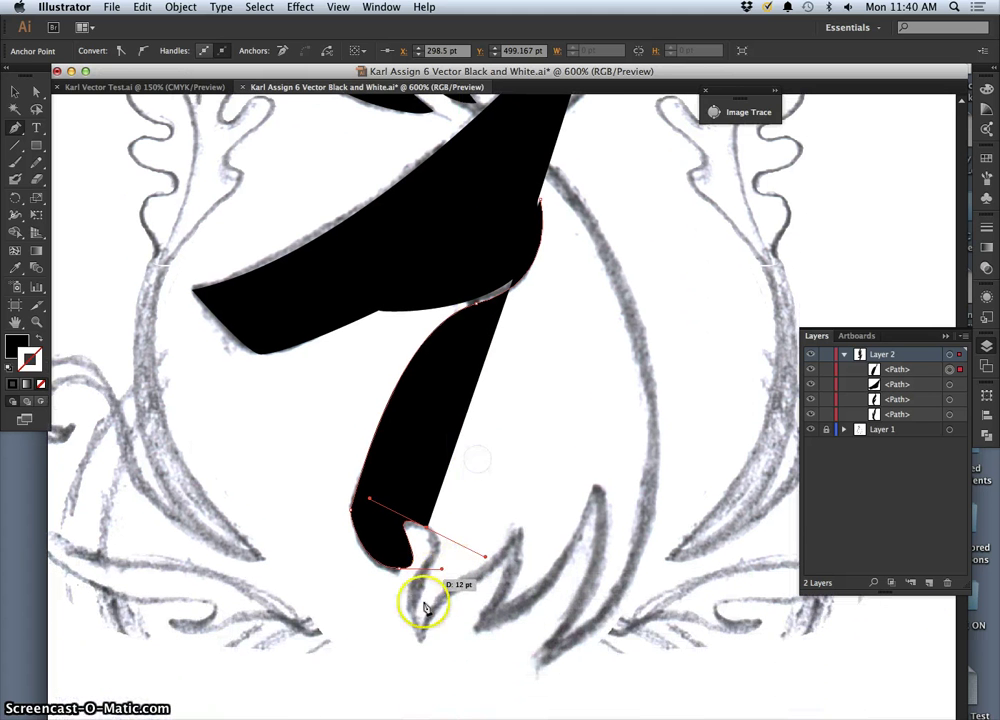
mouse_move(420, 613)
mouse_down()
mouse_move(404, 600)
mouse_move(412, 601)
mouse_up()
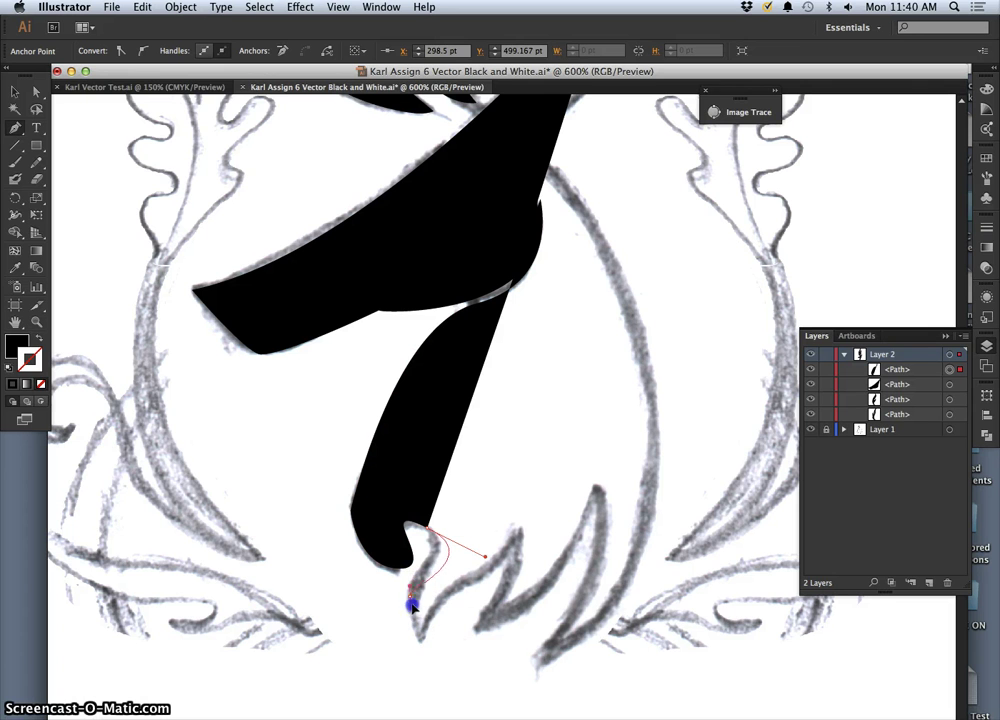
drag(415, 645, 513, 563)
drag(487, 621, 480, 629)
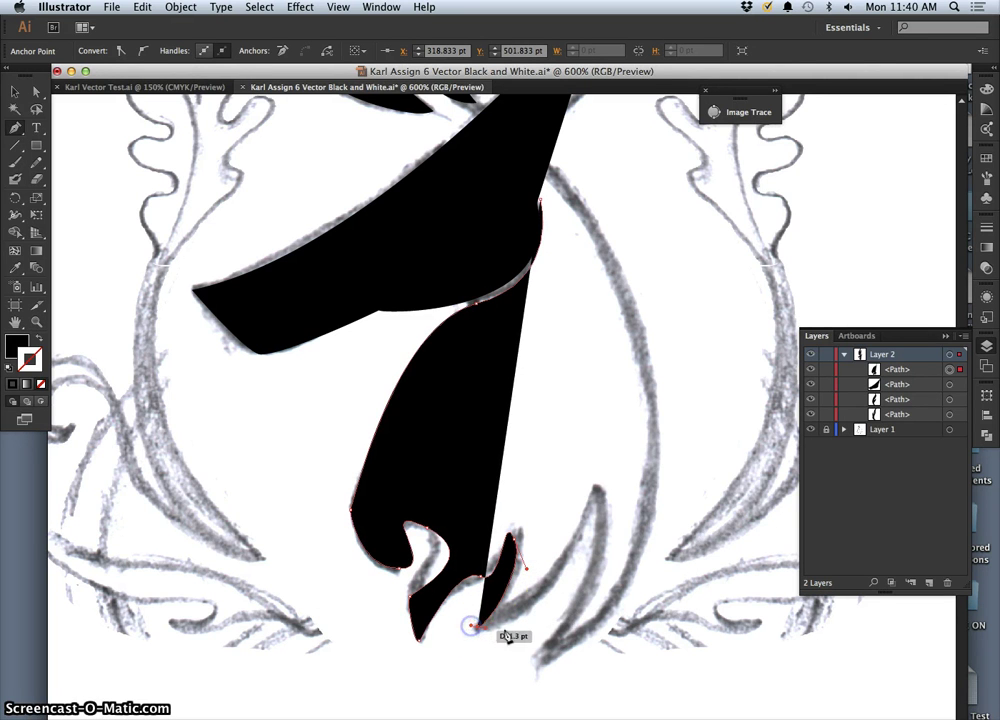
Trace the tall rear notch in the fur and curve the path down to the rearmost fur tip.
click(595, 494)
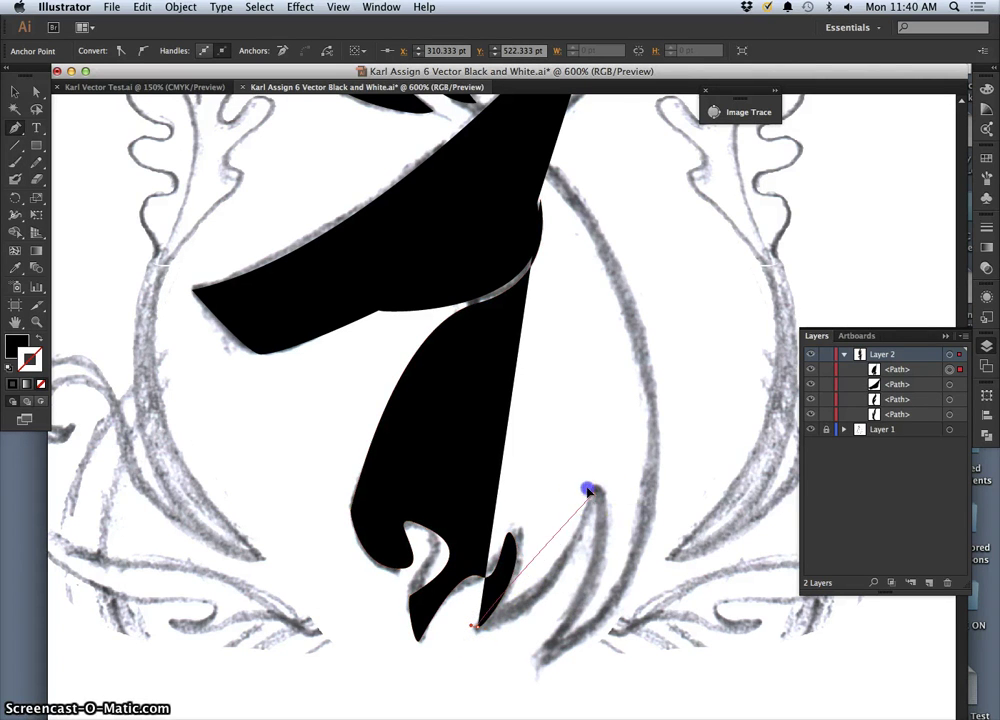
drag(586, 403, 635, 358)
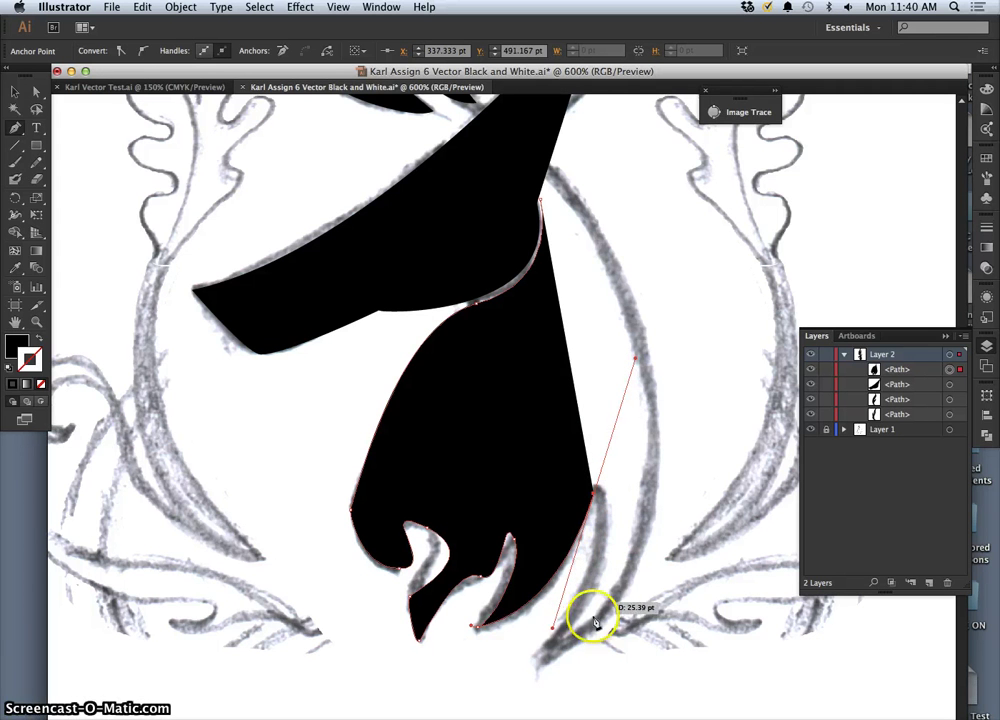
drag(604, 548, 546, 652)
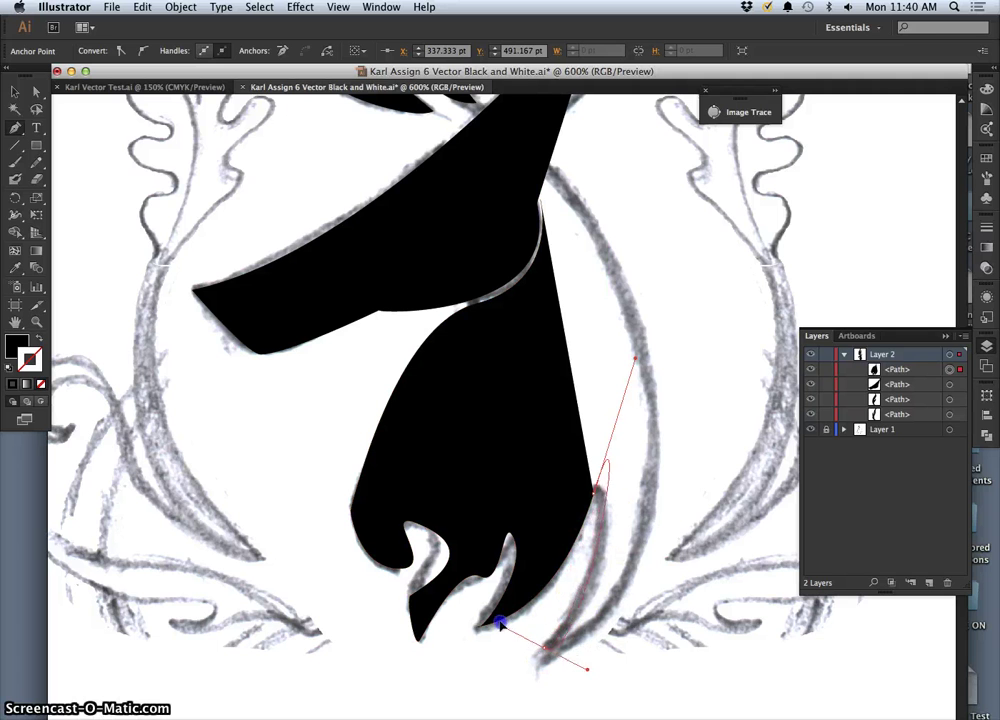
drag(497, 614, 505, 670)
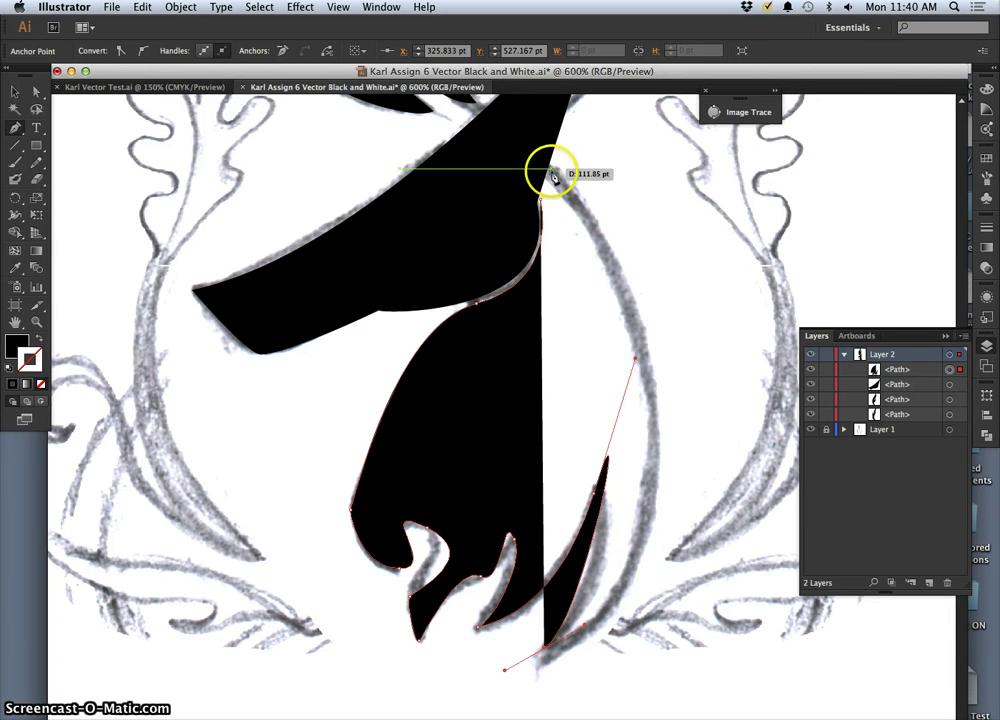
Curve the path up the back of the neck to the ear base and shorten the direction handle at the rearmost fur tip.
drag(552, 170, 278, 188)
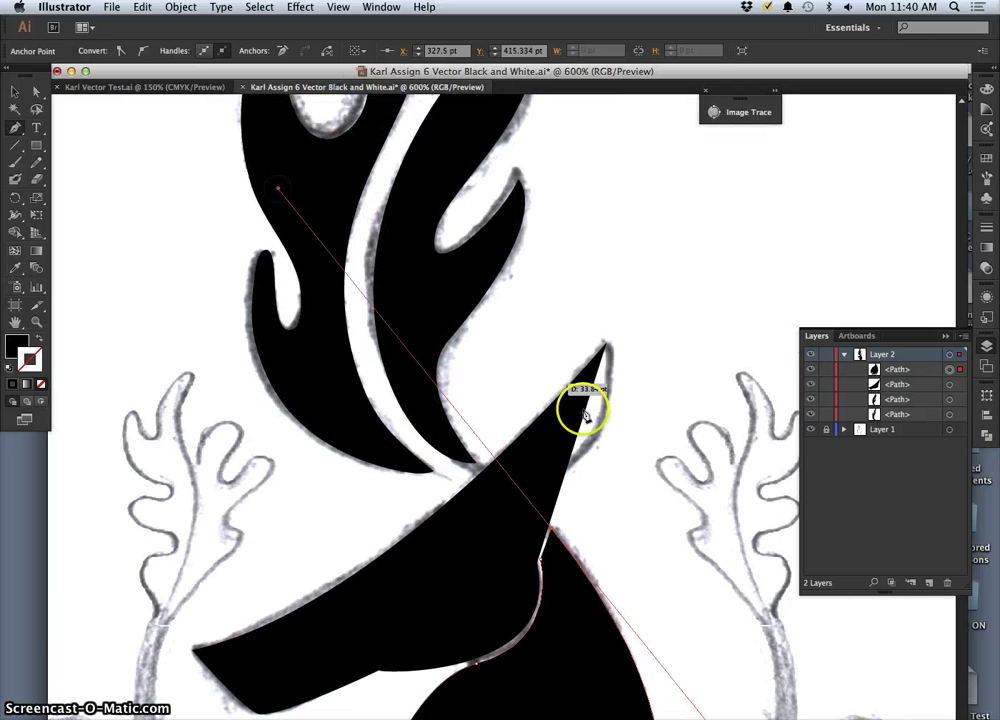
drag(627, 506, 600, 262)
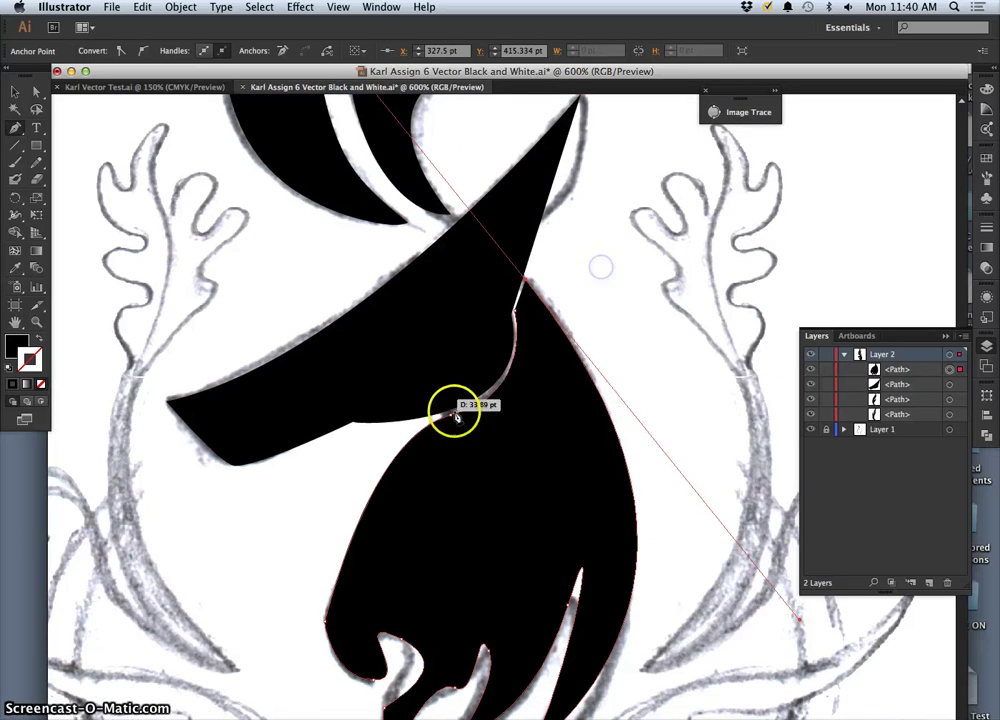
drag(484, 407, 527, 288)
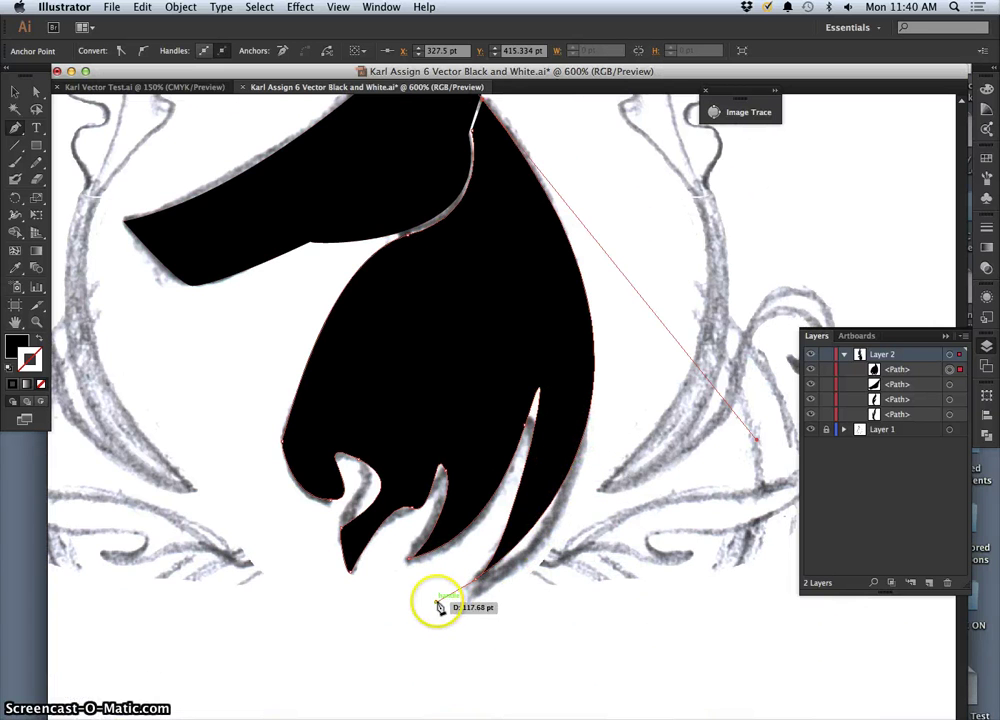
drag(437, 601, 469, 582)
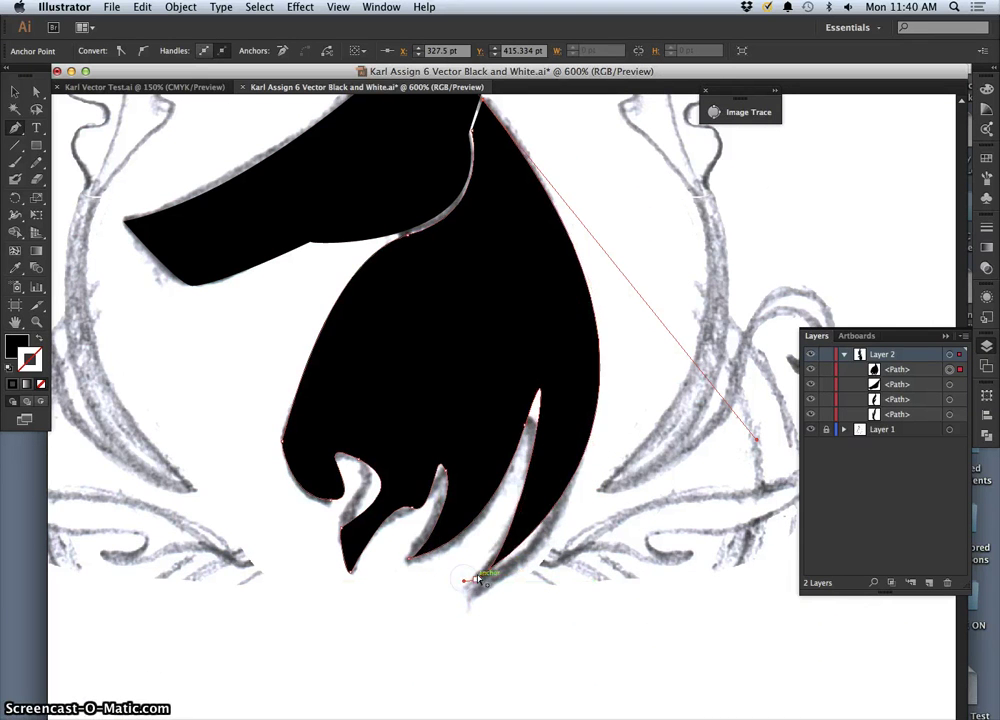
Reshape the back-of-neck curve by adjusting the direction handle of the anchor point at the ear base.
click(756, 440)
drag(757, 444, 708, 532)
drag(612, 214, 556, 282)
drag(459, 284, 452, 513)
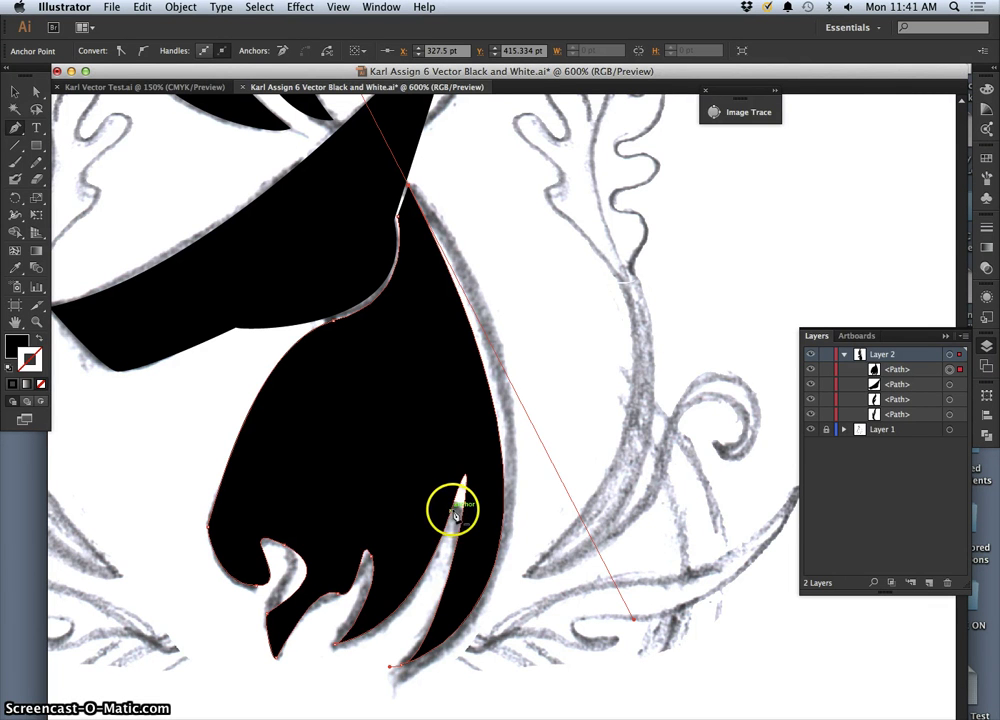
Convert the anchor at the top of the tall rear fur notch to a sharp corner and adjust its remaining handle.
alt+click(451, 512)
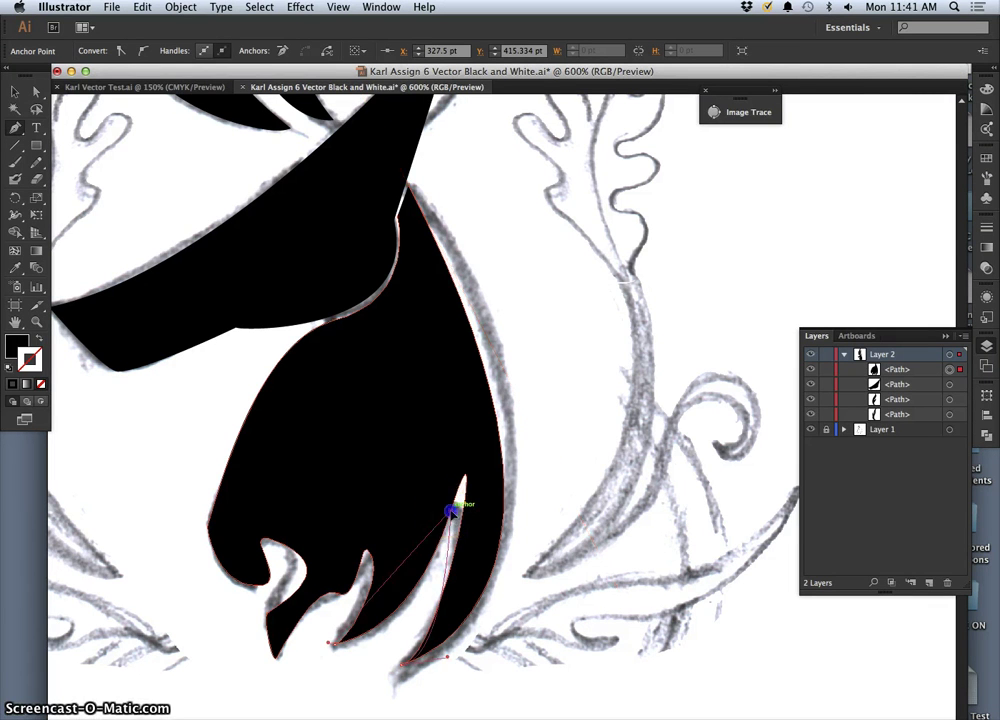
click(451, 514)
drag(451, 516, 493, 378)
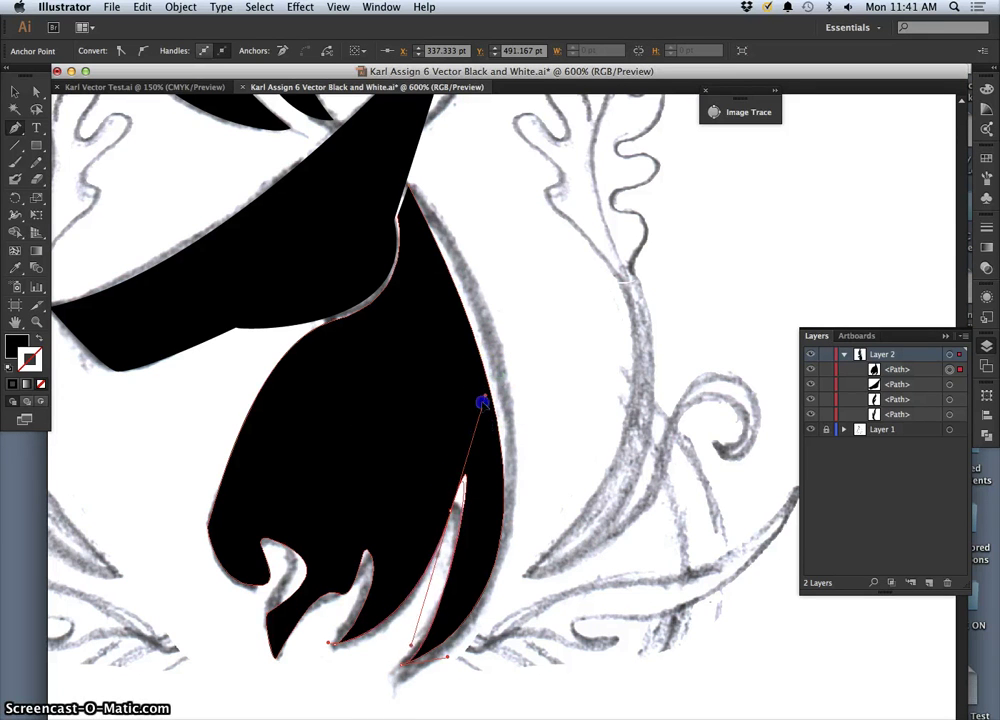
drag(470, 444, 455, 500)
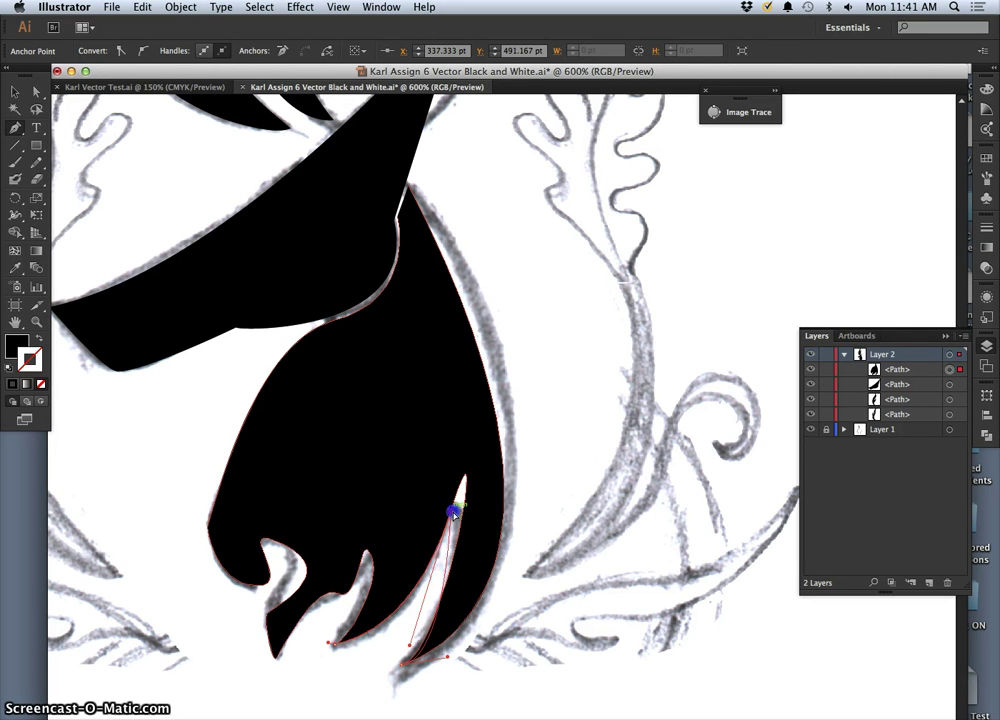
click(453, 514)
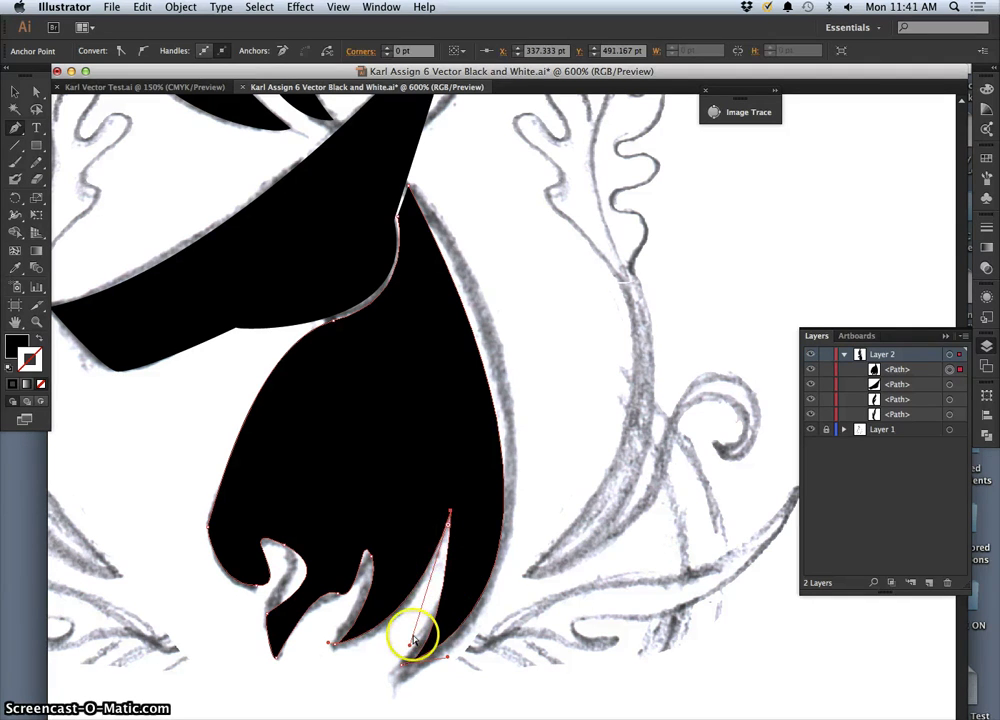
drag(409, 646, 404, 639)
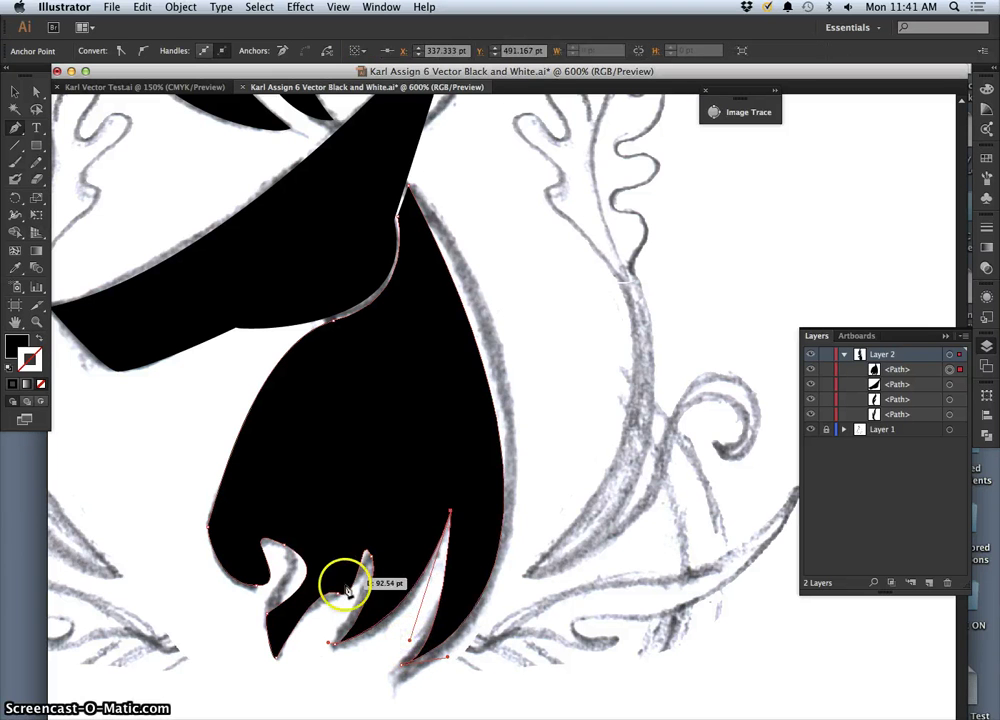
Refine the front curl by shortening its upper anchor's handle and adjusting the anchor above the front fur tip.
drag(340, 597, 287, 553)
super+click(286, 545)
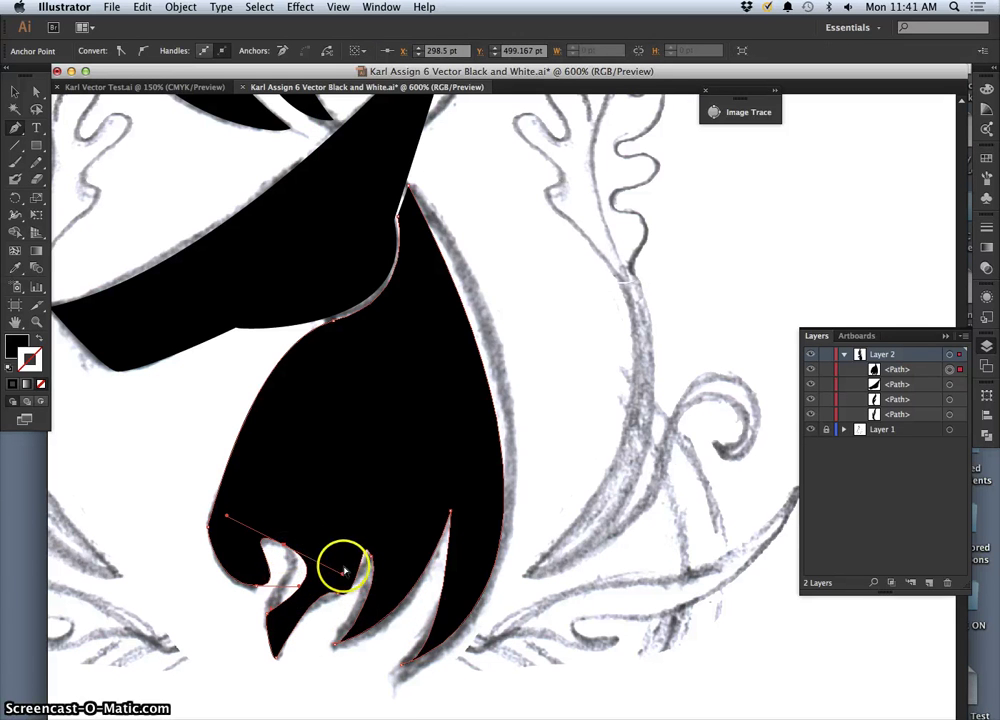
drag(343, 570, 310, 564)
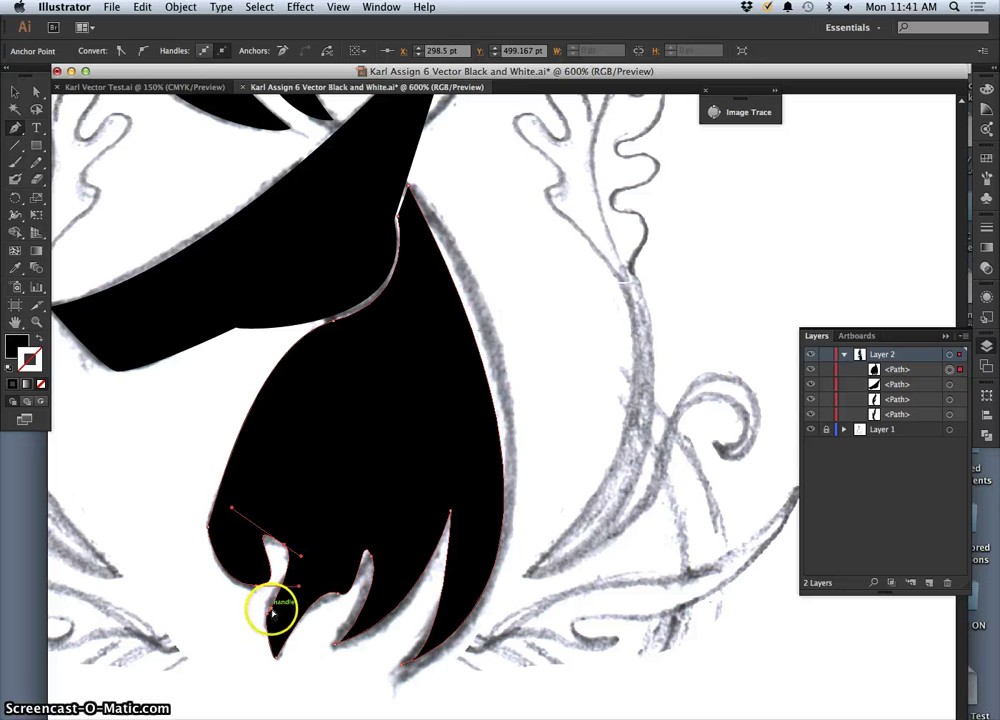
drag(267, 614, 265, 621)
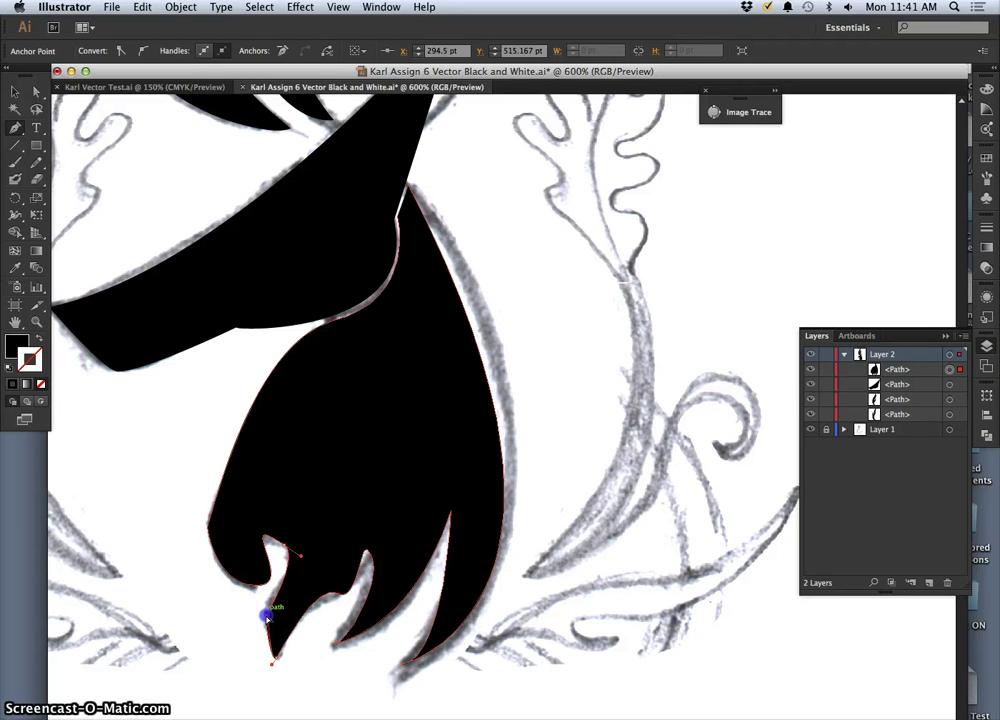
click(267, 613)
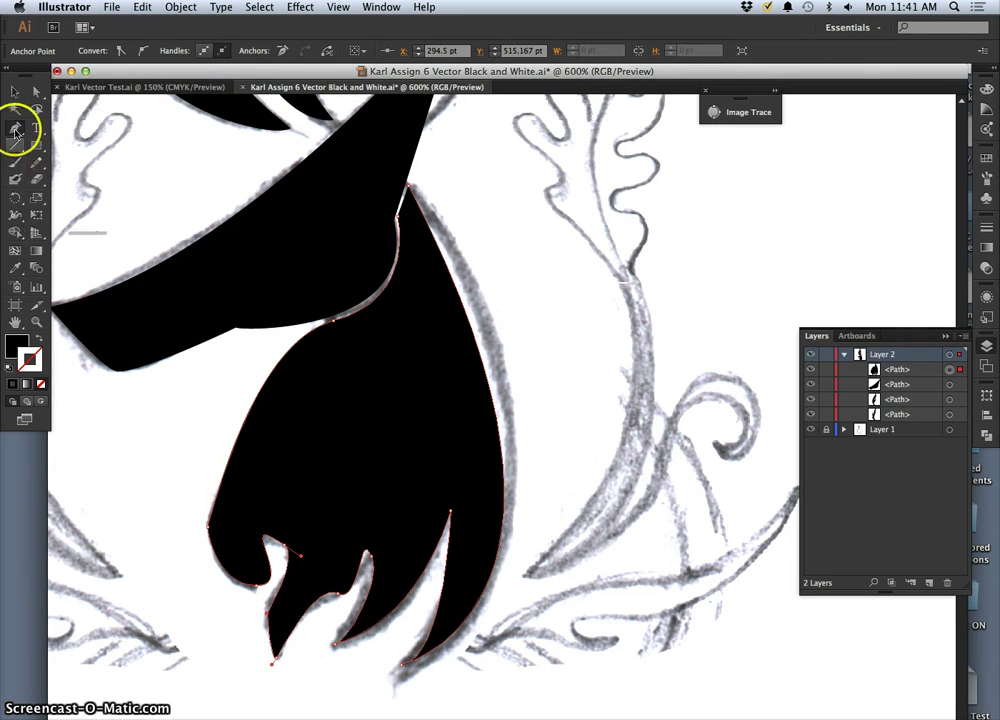
Delete the extra anchor point between the curl and the front fur tip, and return to the Pen tool.
drag(15, 128, 52, 159)
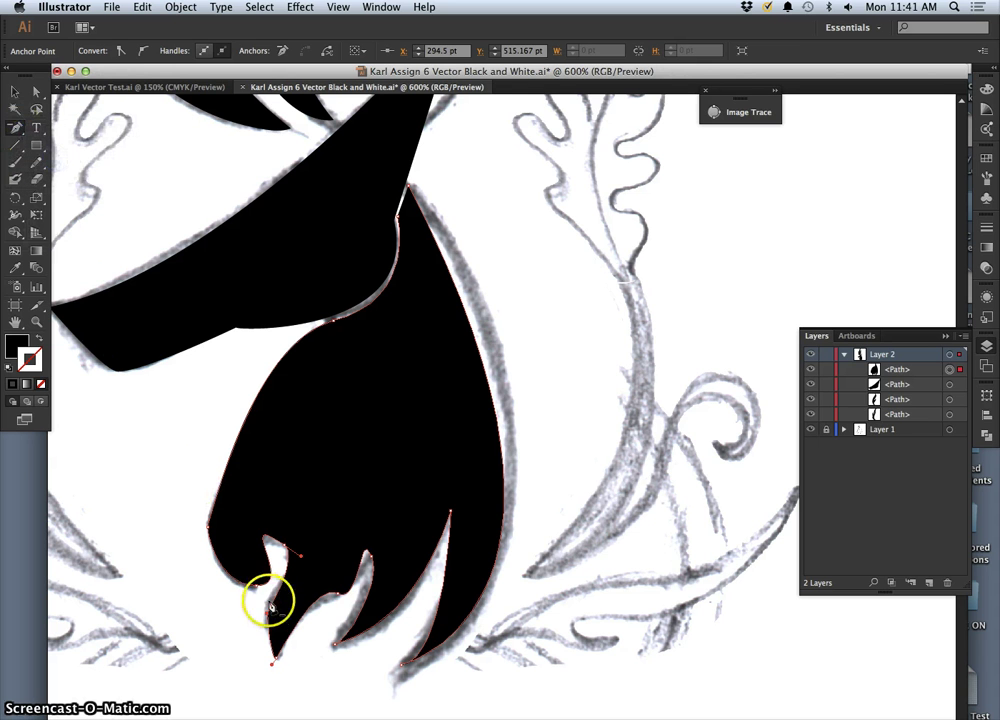
drag(269, 605, 268, 622)
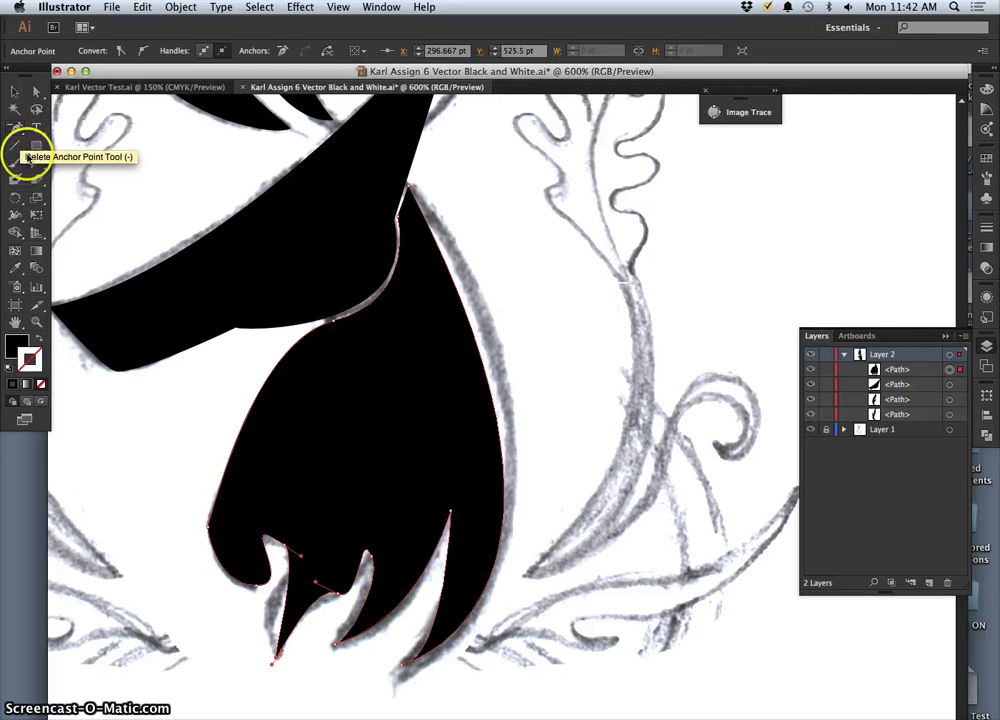
click(278, 598)
click(12, 125)
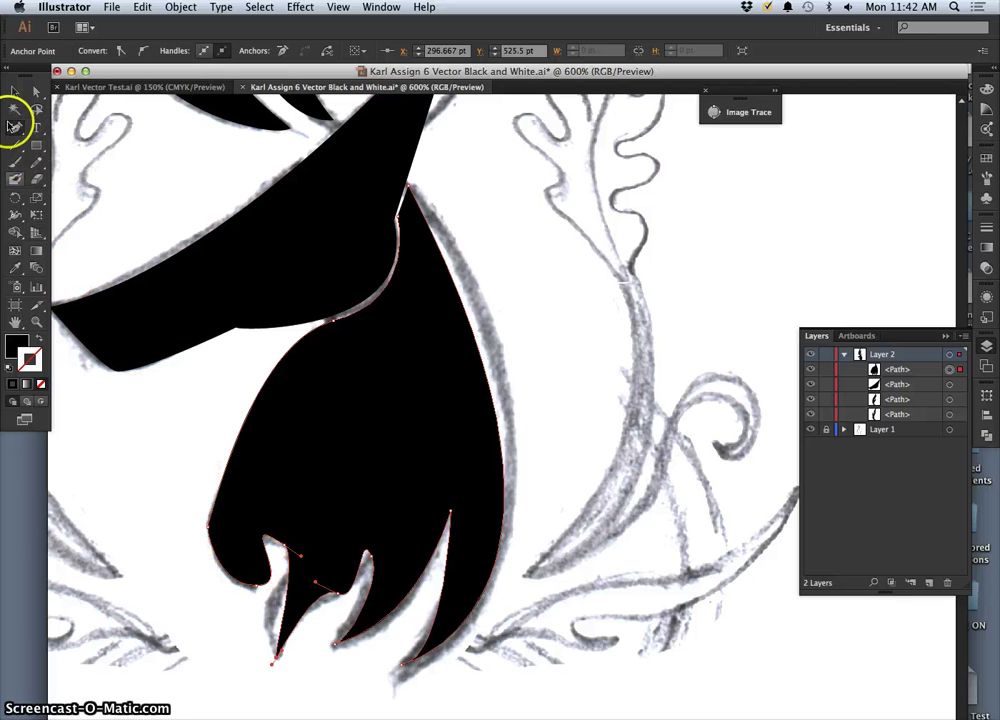
click(78, 132)
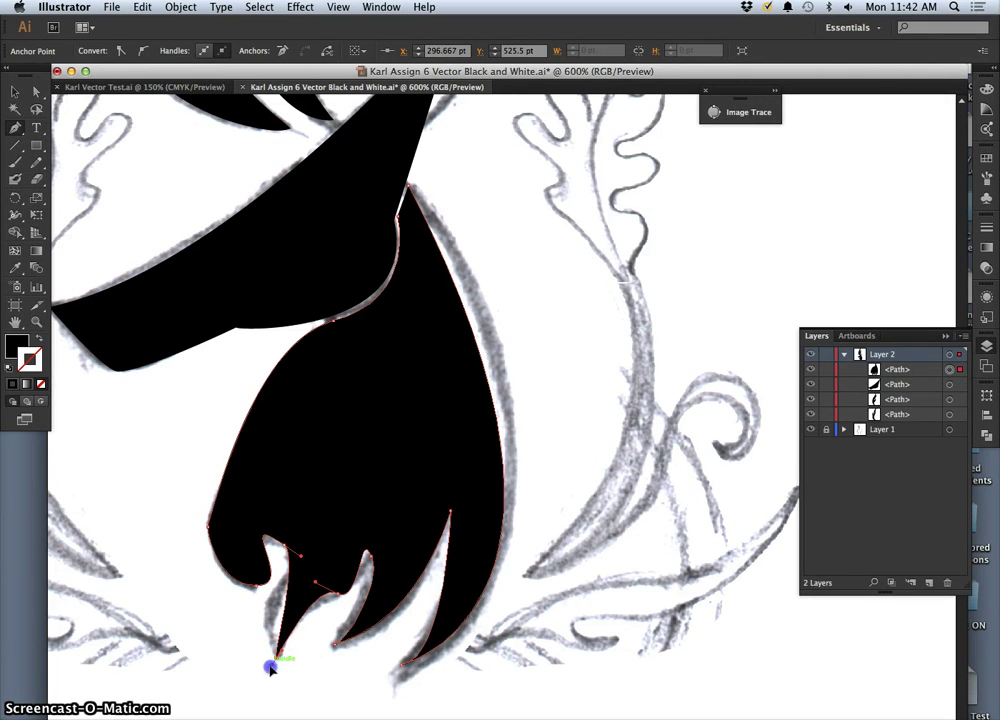
Curve the outer edge of the front fur tip and round the notch beside the curl by adjusting their anchors and handles.
drag(270, 667, 240, 668)
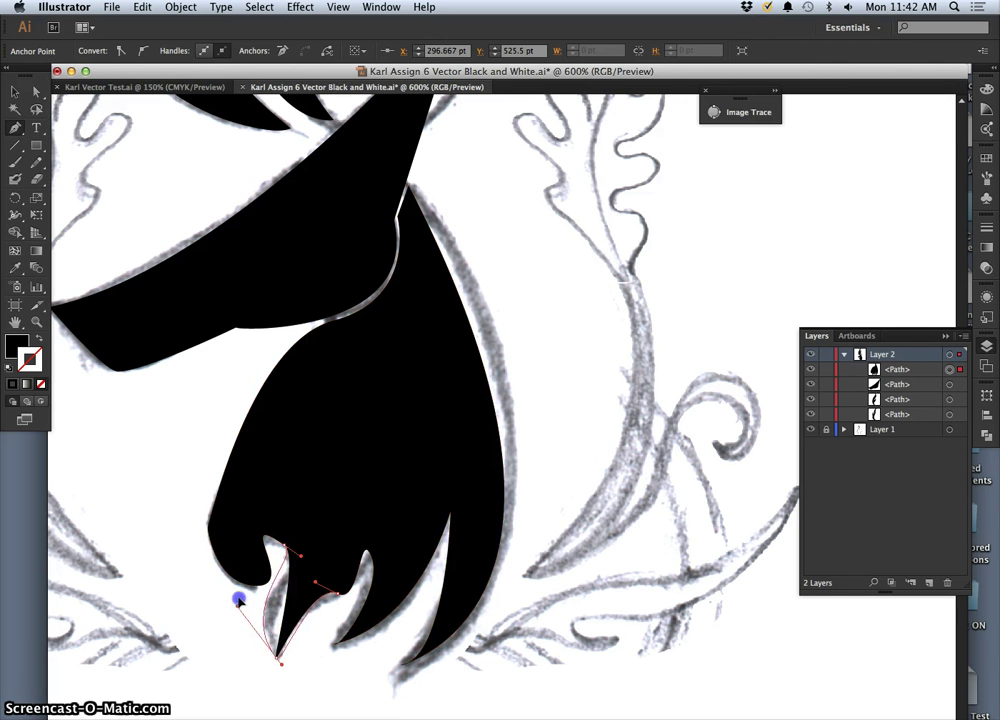
drag(240, 600, 247, 591)
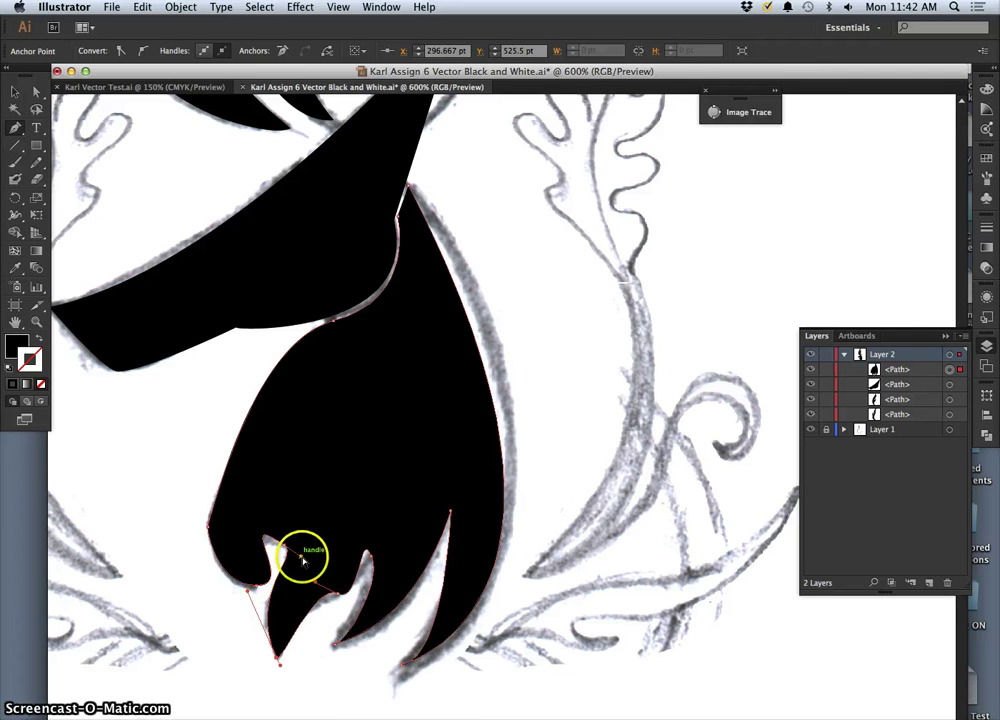
drag(303, 551, 258, 588)
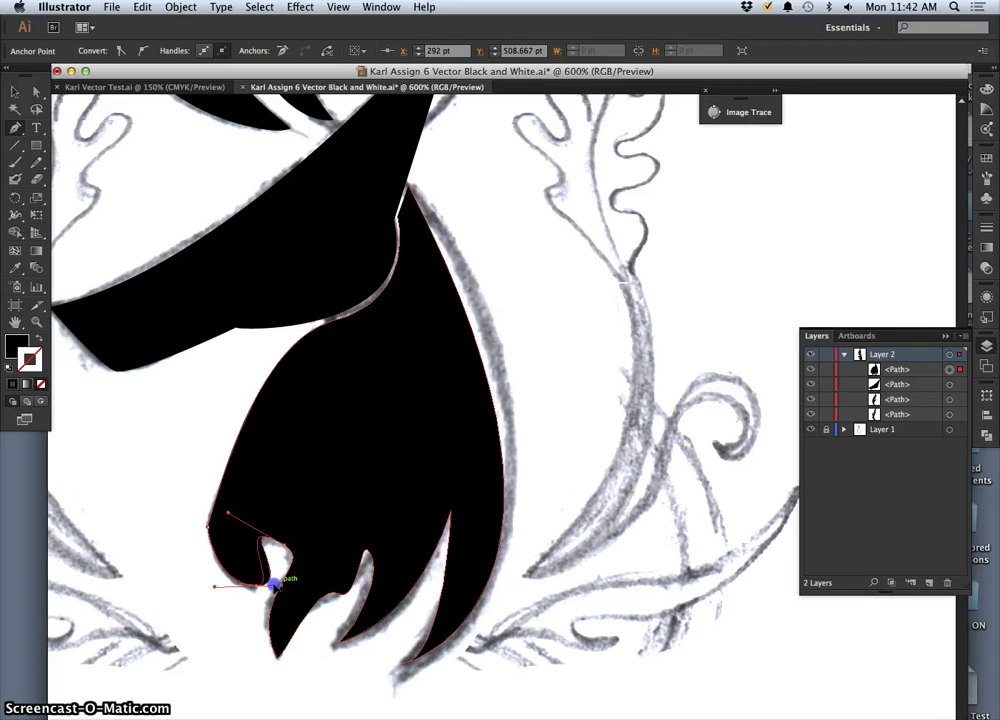
drag(274, 584, 257, 586)
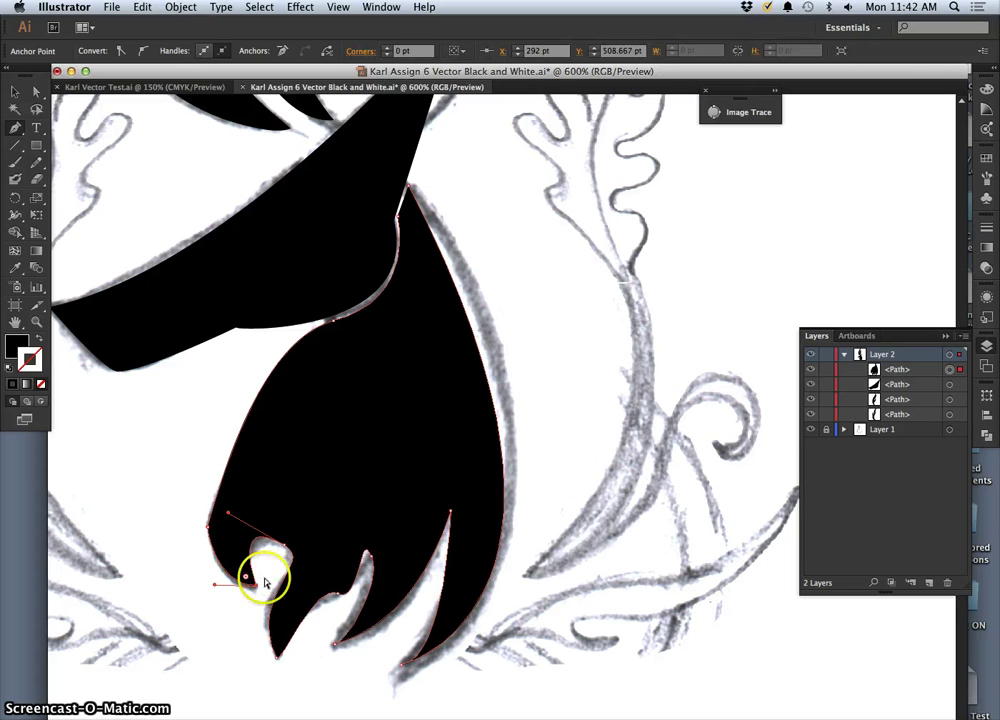
mouse_move(228, 513)
mouse_down()
mouse_move(245, 527)
mouse_move(250, 519)
mouse_move(235, 508)
mouse_up()
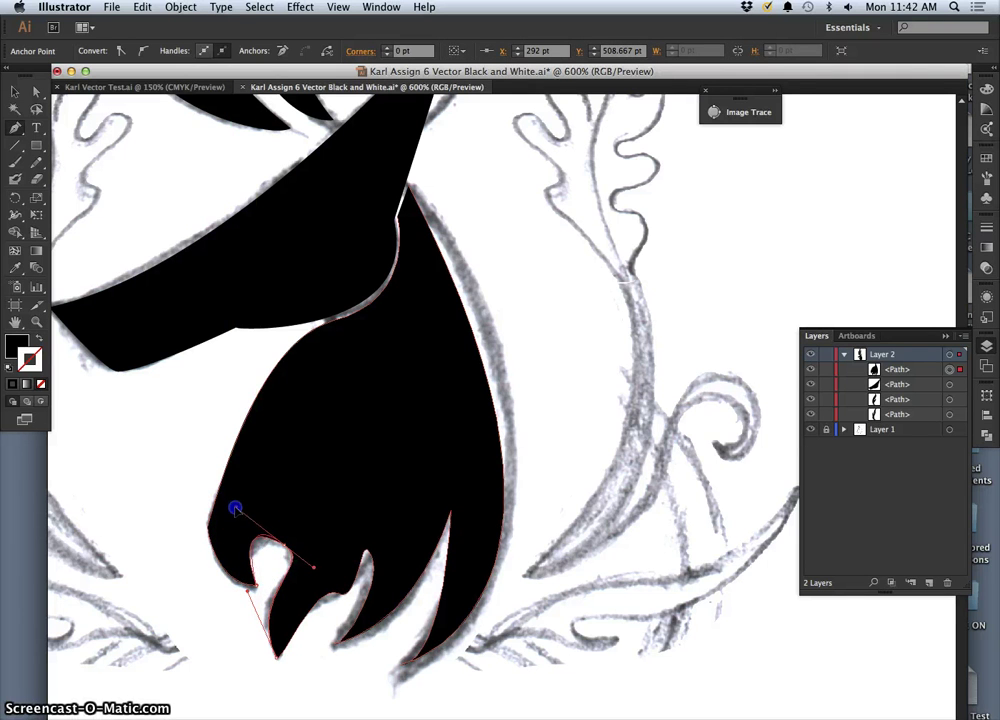
click(211, 531)
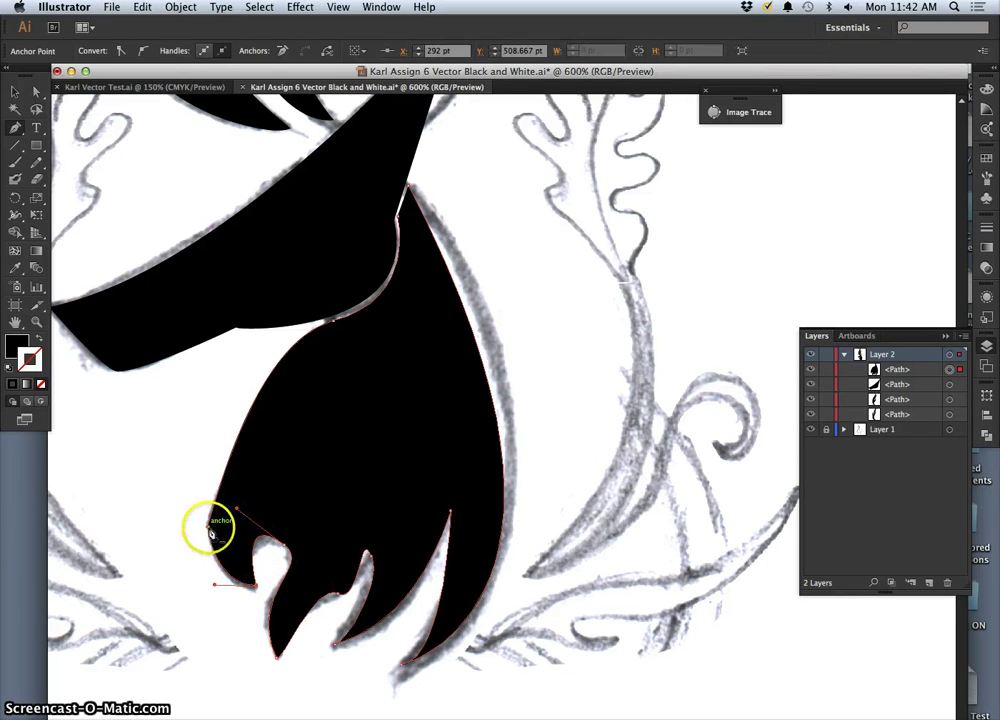
click(205, 527)
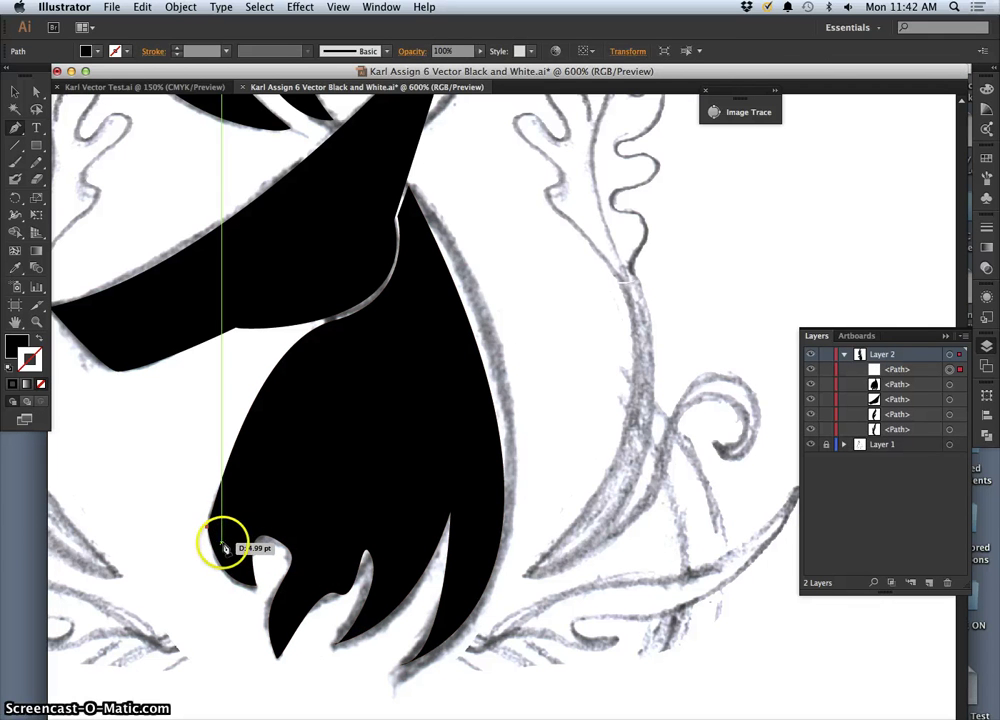
key(super+z)
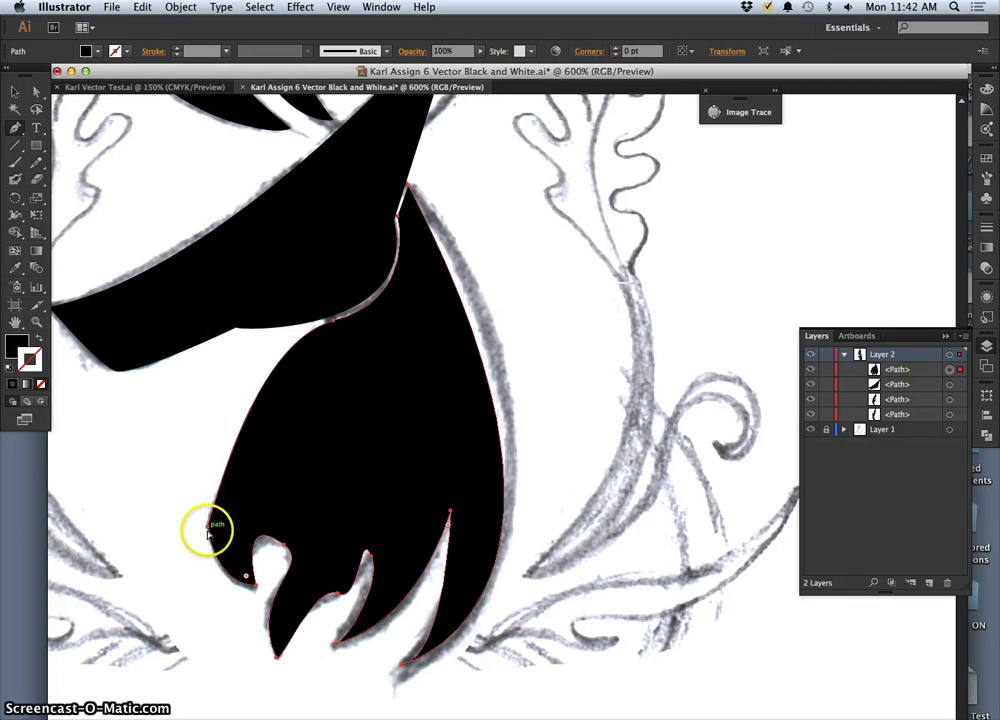
Move the anchor at the curl's lower tip slightly down to match the sketch line.
click(208, 527)
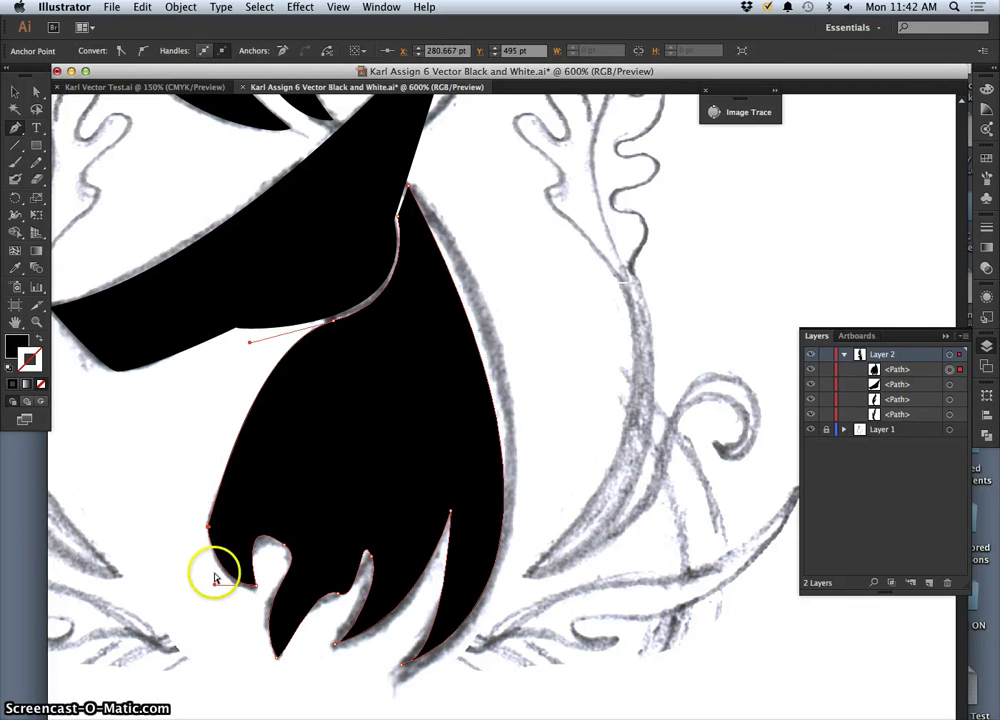
click(16, 128)
drag(19, 131, 40, 133)
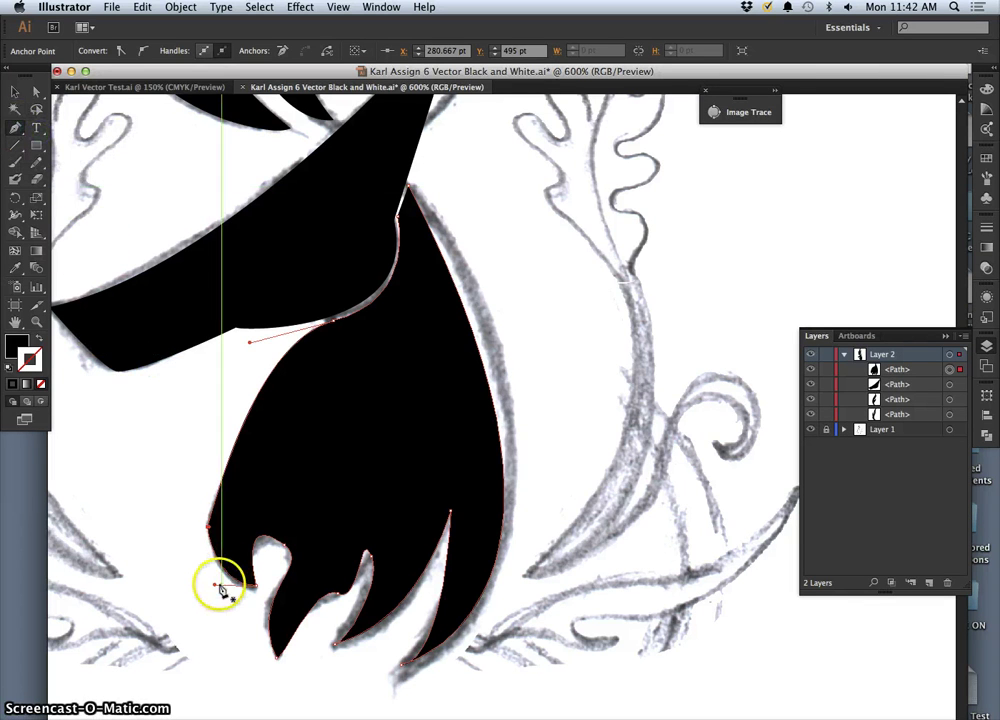
drag(214, 588, 255, 590)
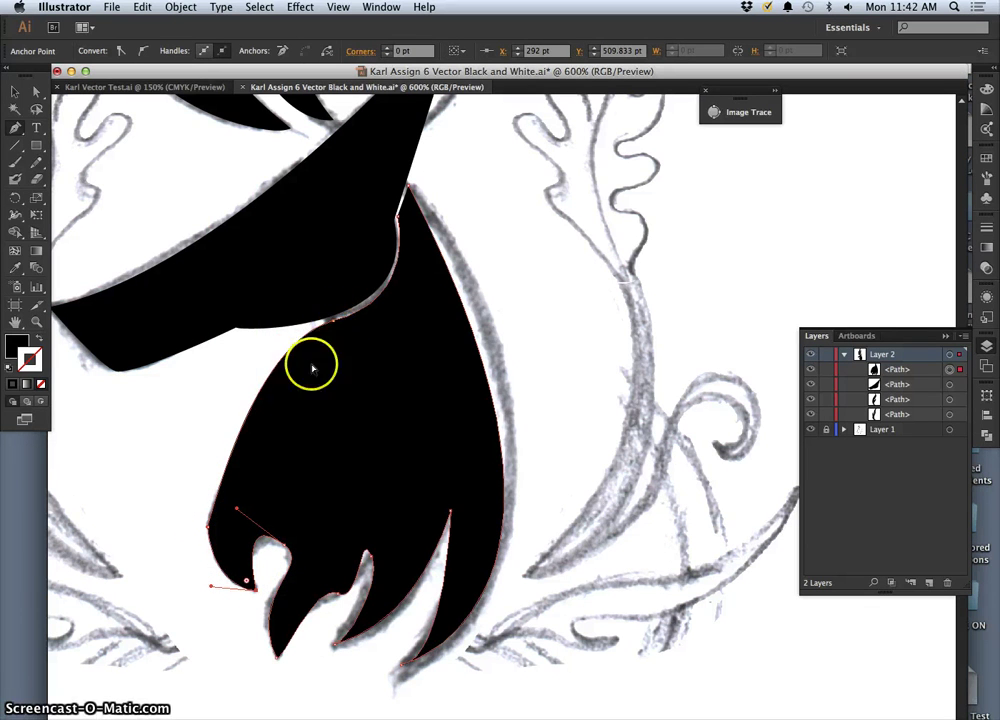
click(336, 325)
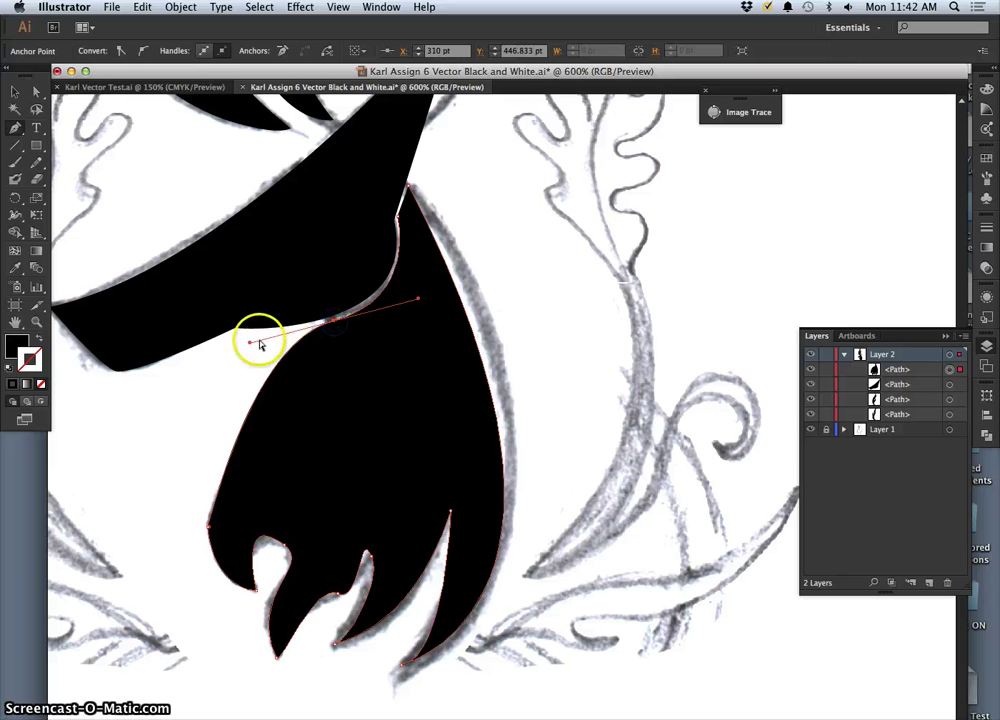
drag(252, 342, 330, 345)
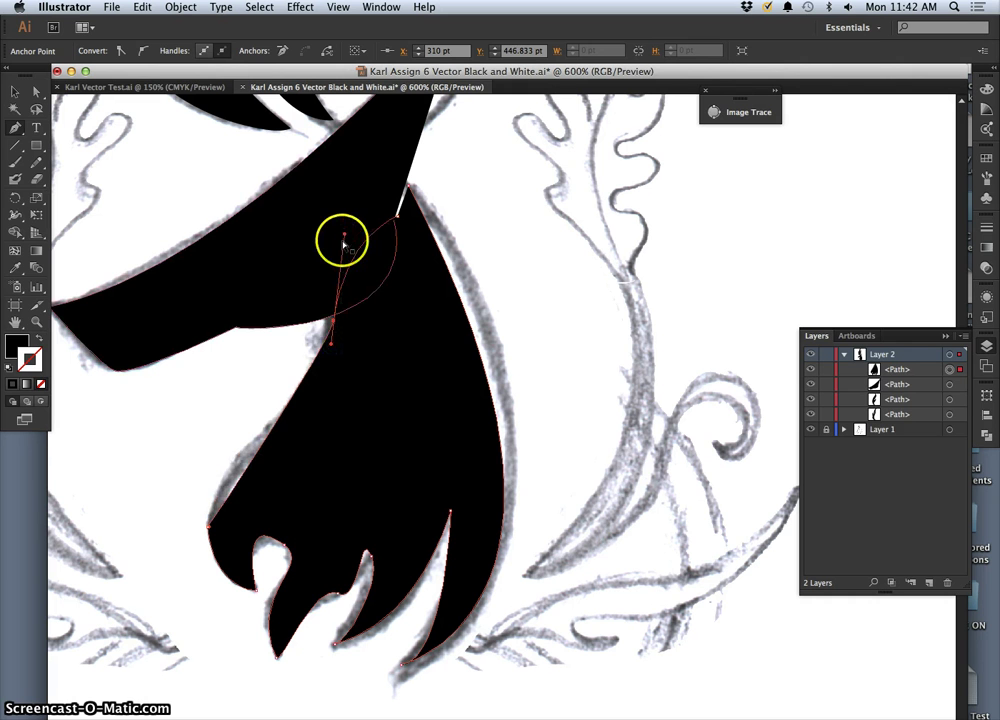
drag(342, 233, 340, 289)
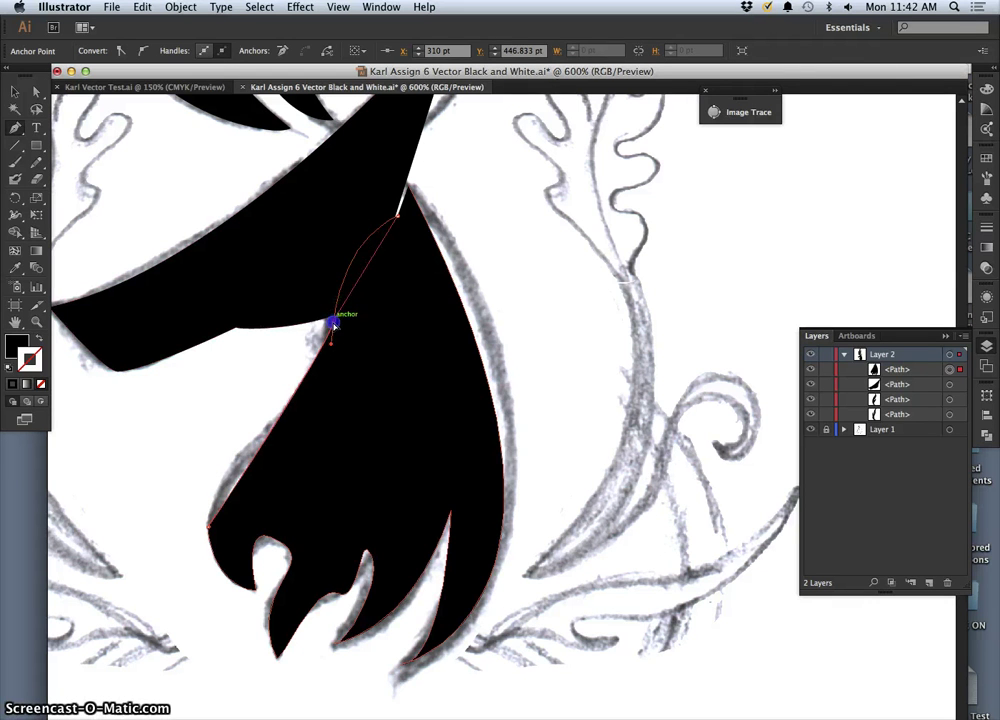
click(331, 323)
drag(334, 322, 341, 327)
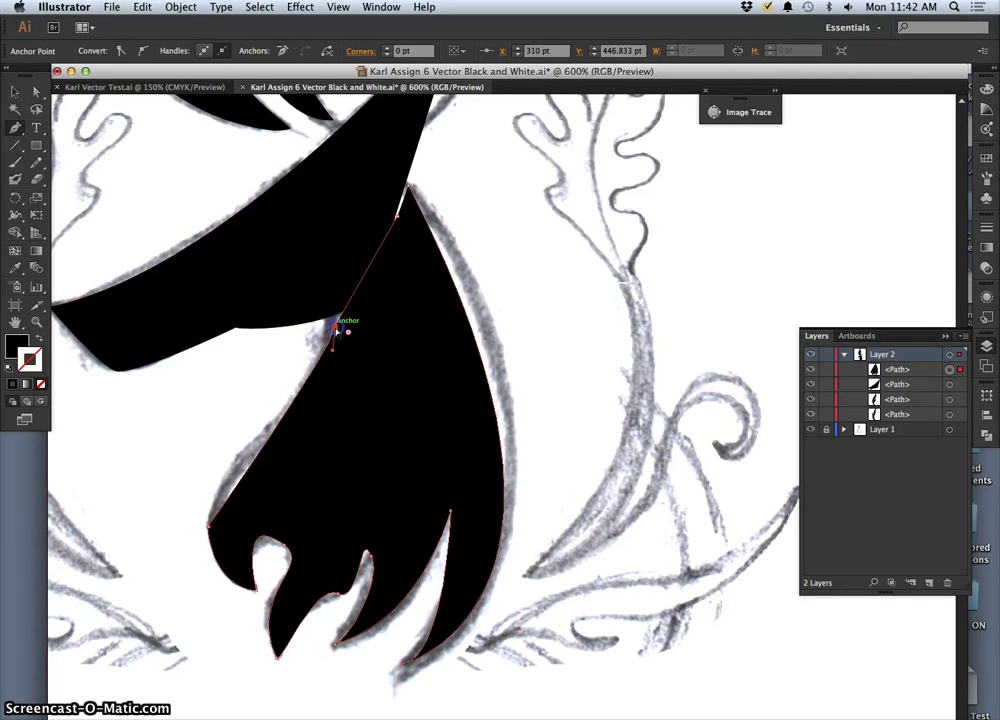
key(super+z)
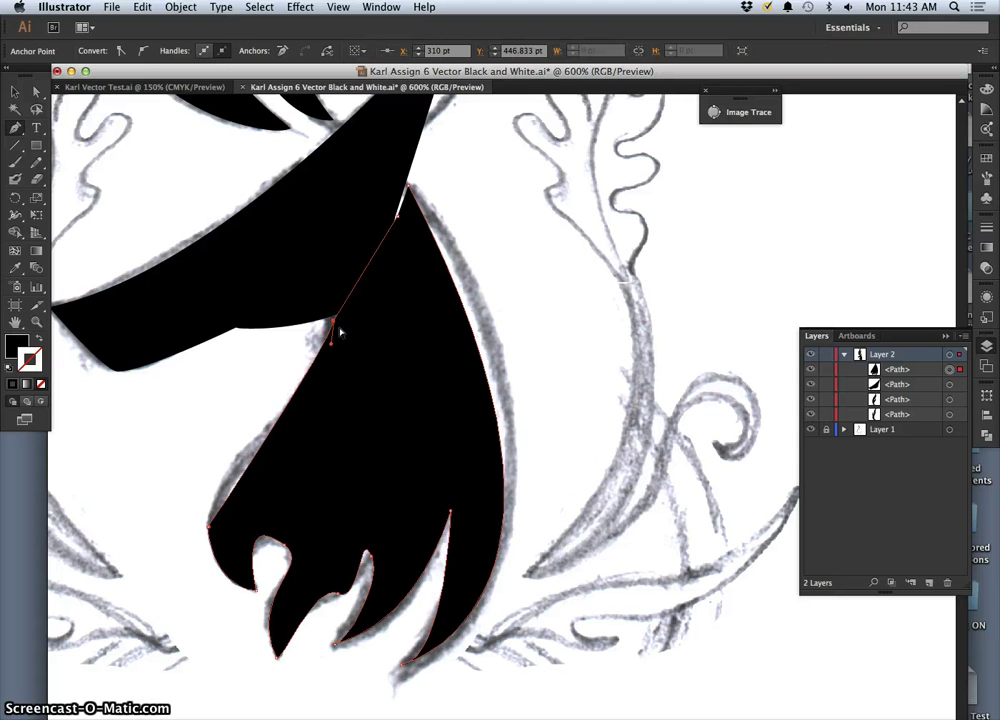
drag(335, 322, 419, 303)
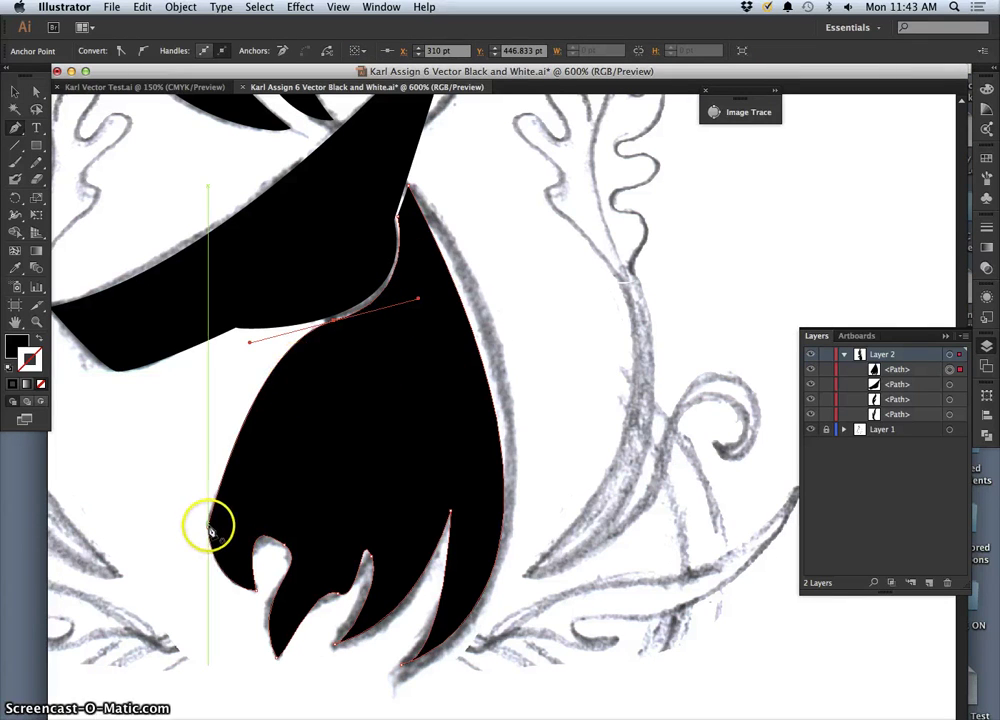
Angle the outer handle of the curl tip's anchor slightly downward to fill out the curl's lower edge.
drag(212, 587, 214, 590)
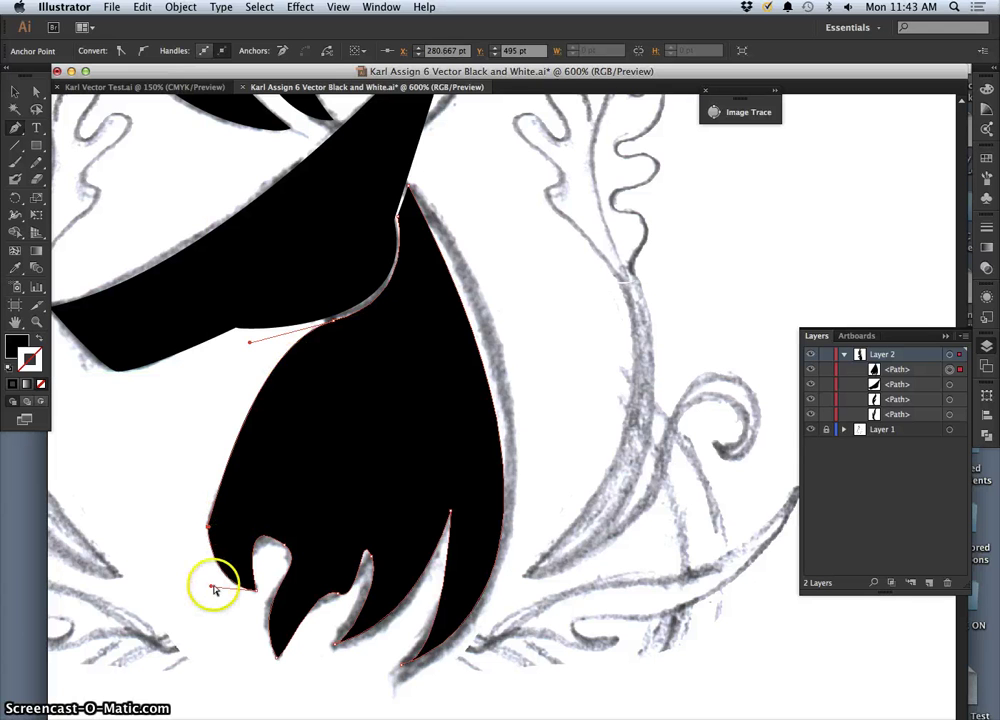
super+click(209, 599)
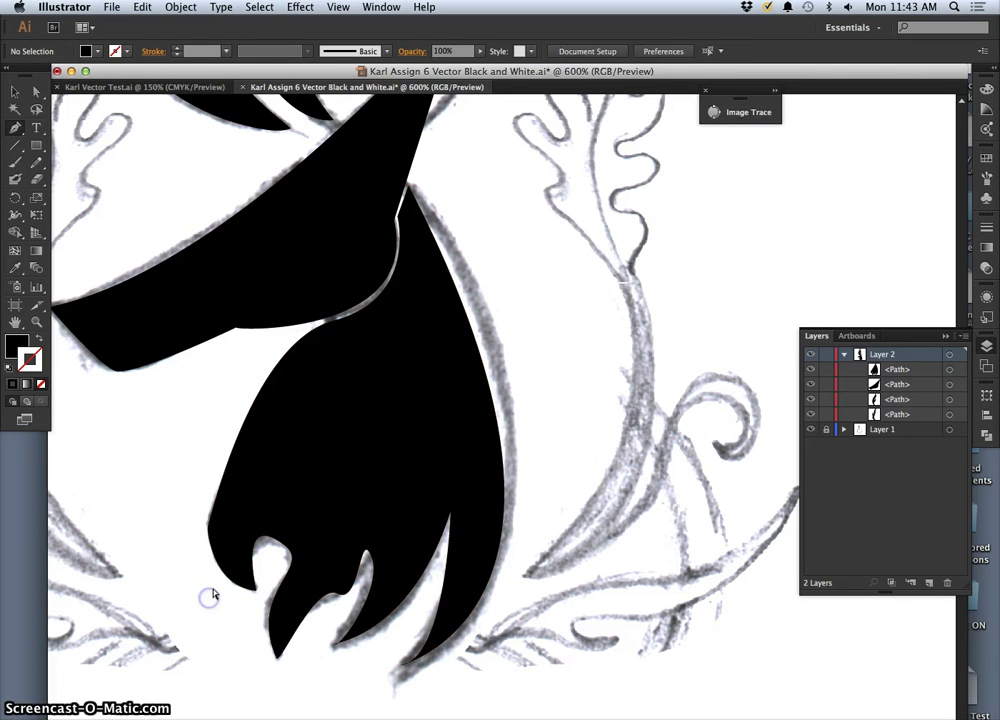
super+click(226, 556)
drag(252, 588, 257, 592)
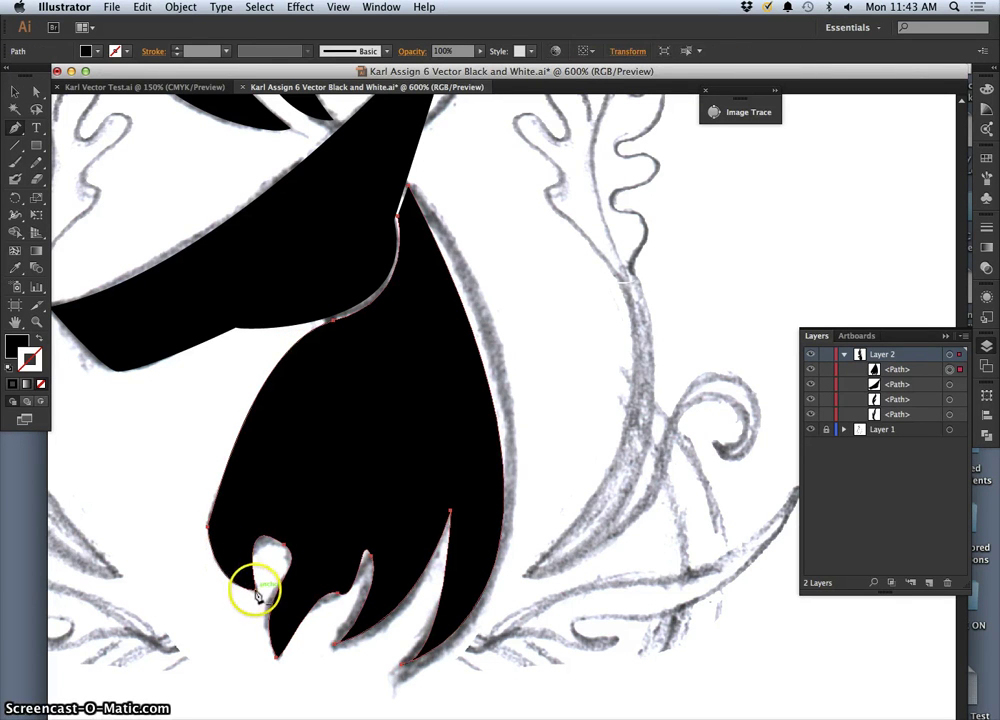
super+click(255, 590)
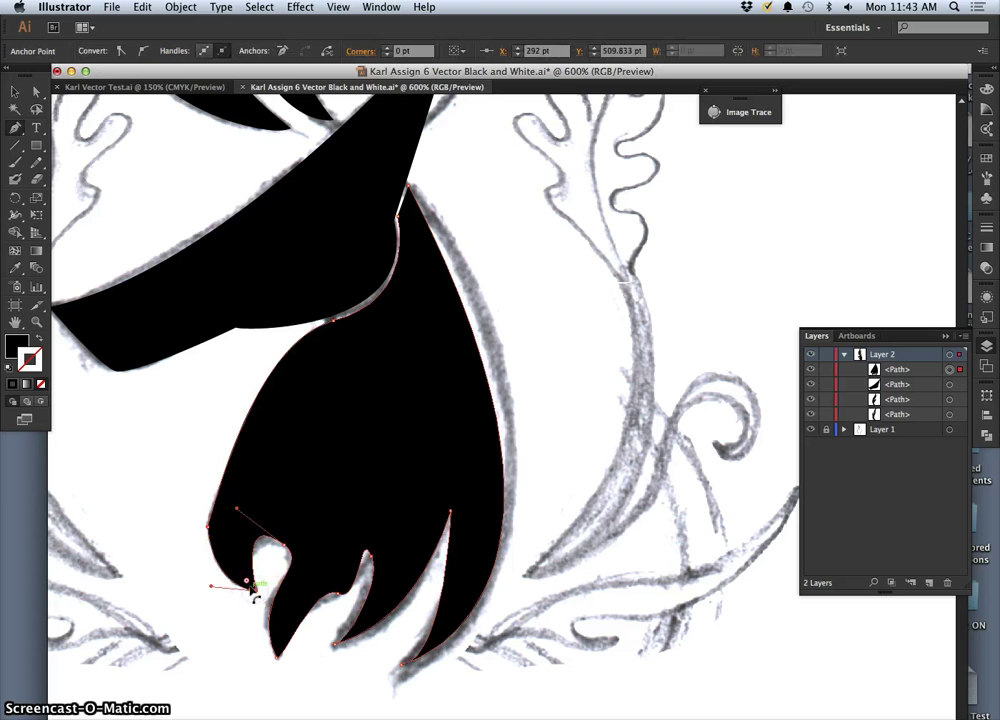
drag(211, 590, 214, 600)
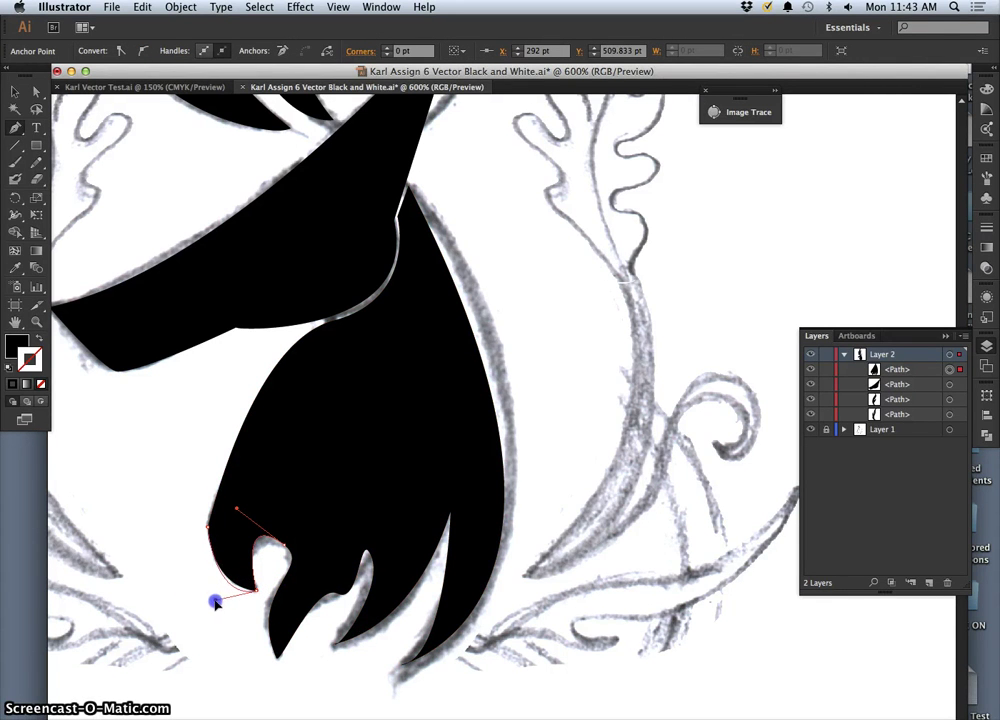
drag(215, 602, 216, 600)
Delete the anchor point at the foremost bulge of the chest outline.
click(208, 531)
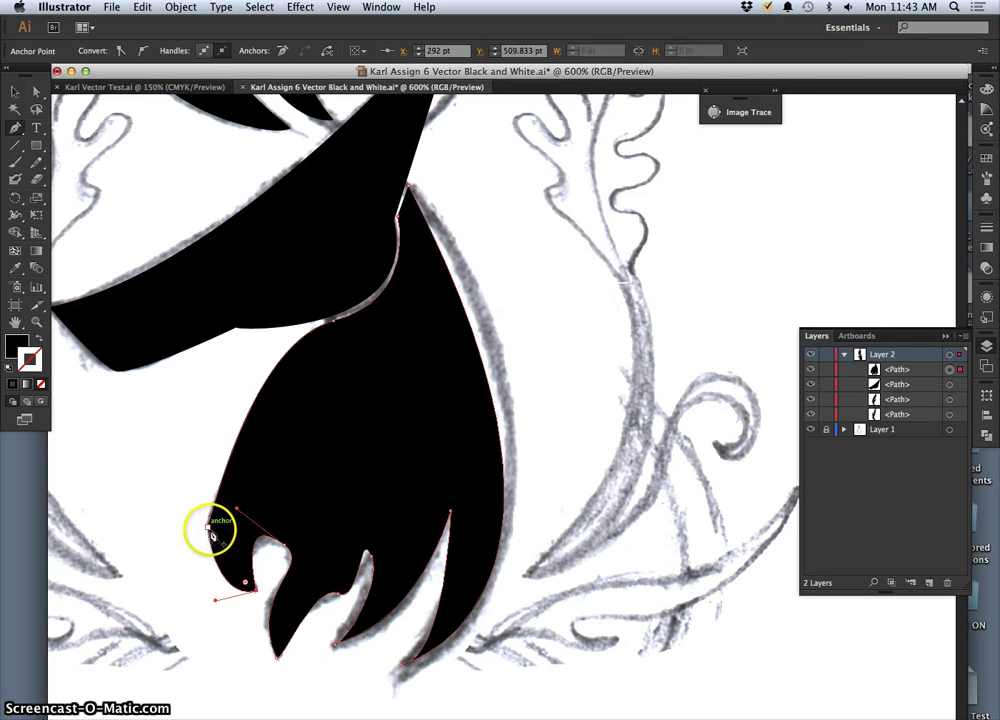
drag(15, 130, 75, 128)
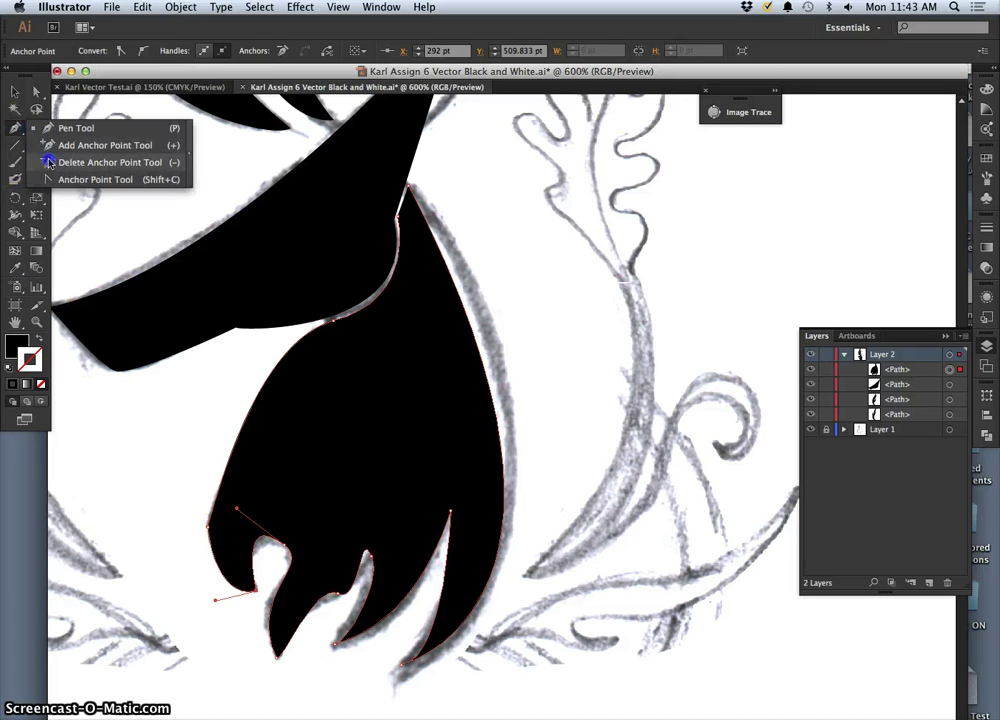
click(210, 531)
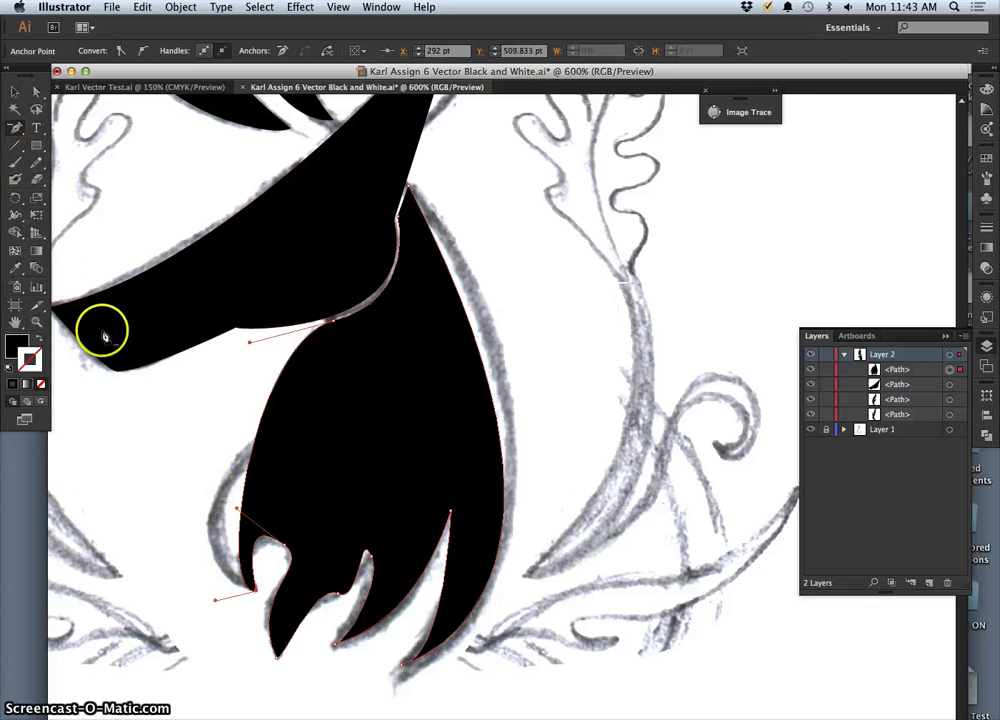
Reshape the chest curve with the Pen tool by extending the curl tip's outer handle and shortening the throat anchor's lower handle.
drag(16, 130, 60, 132)
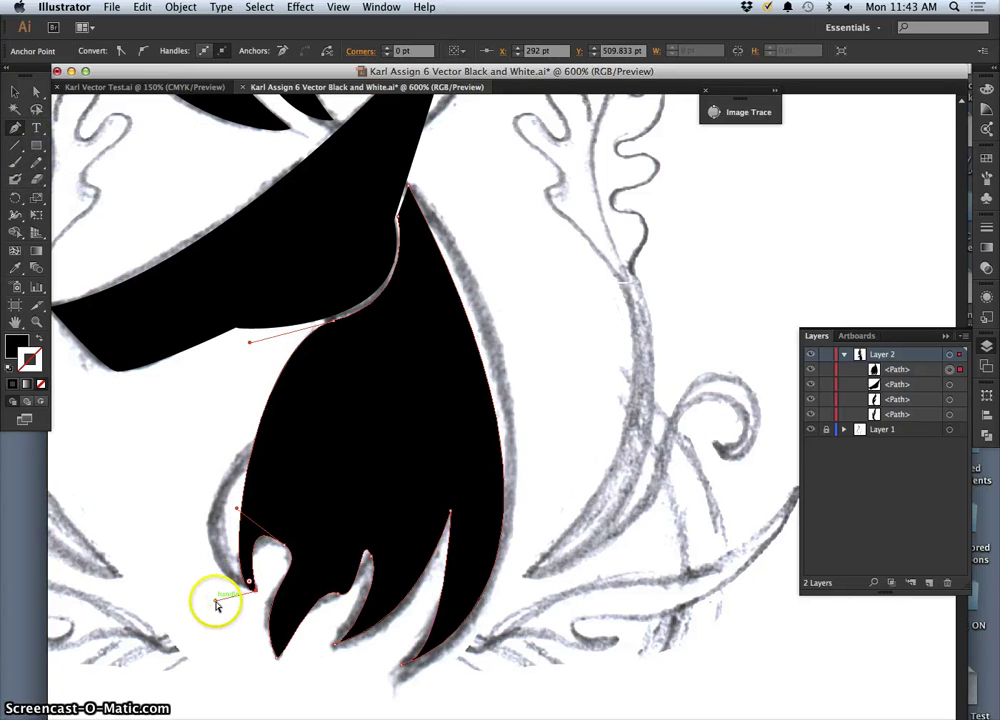
drag(216, 605, 150, 575)
drag(335, 319, 300, 328)
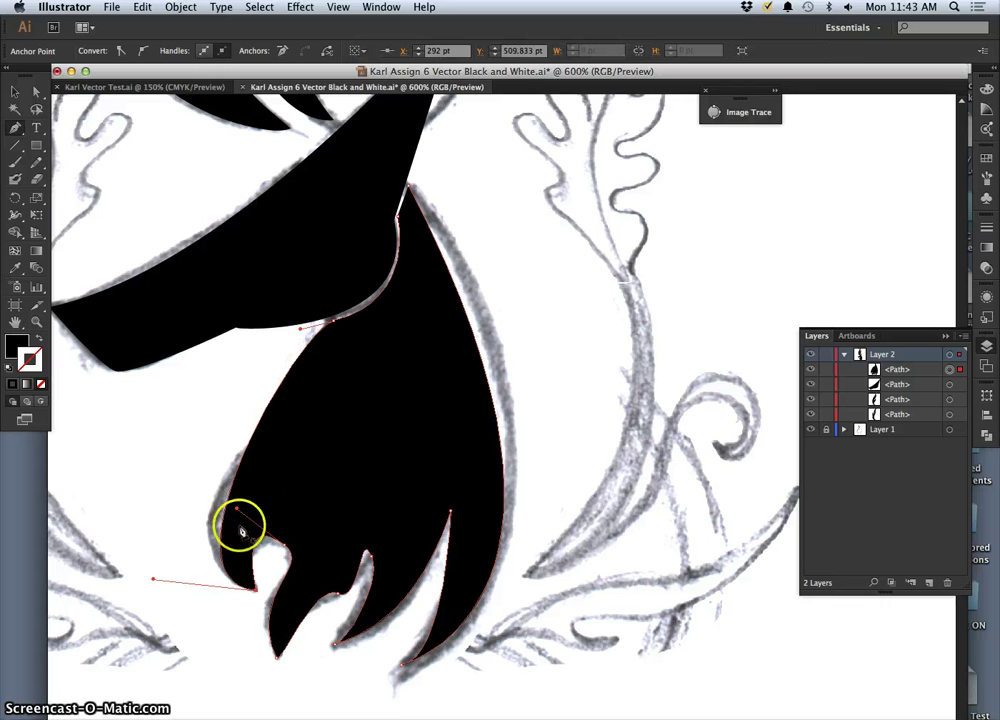
key(super)
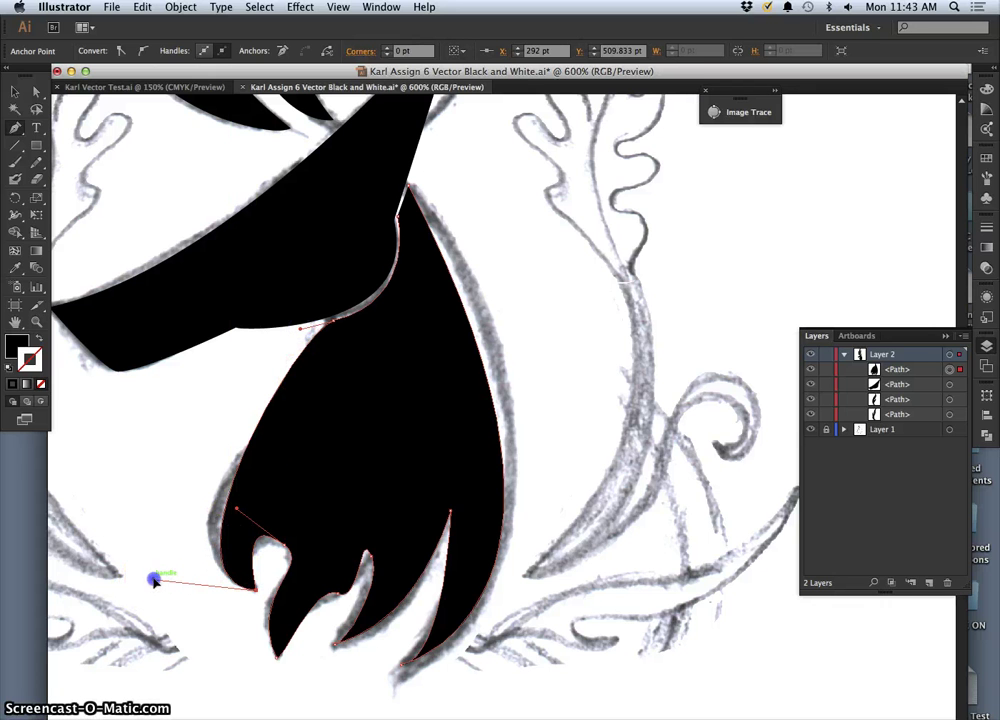
mouse_move(153, 581)
mouse_down()
mouse_move(161, 580)
mouse_move(142, 568)
mouse_up()
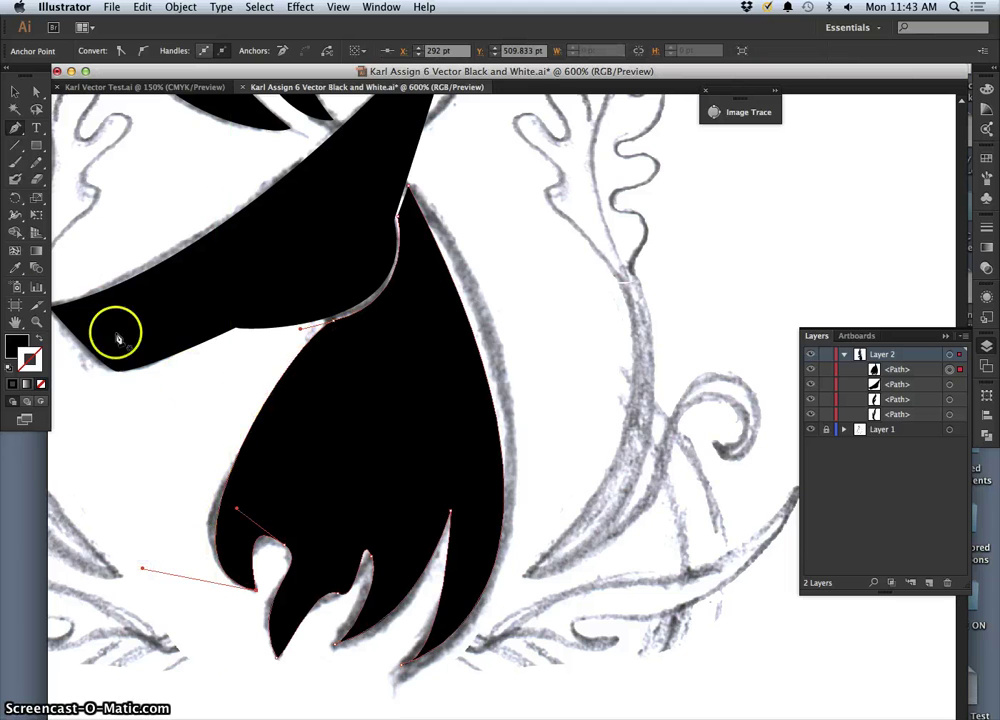
Add an anchor point midway along the chest outline and angle its handles to form an S-curve into the chest bulge.
drag(15, 130, 110, 140)
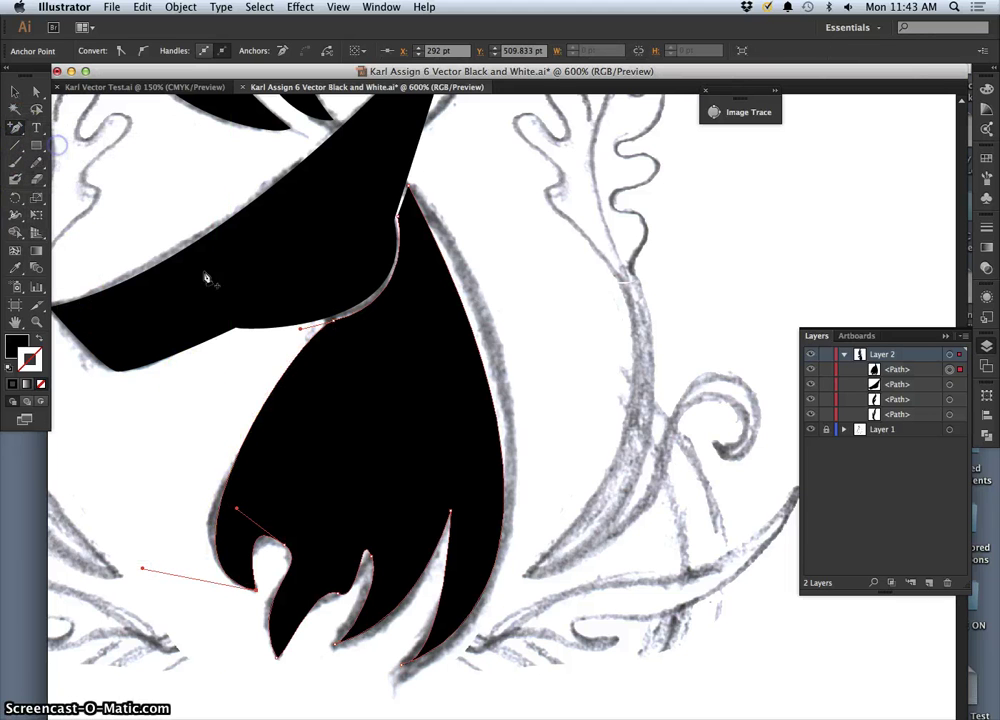
click(266, 406)
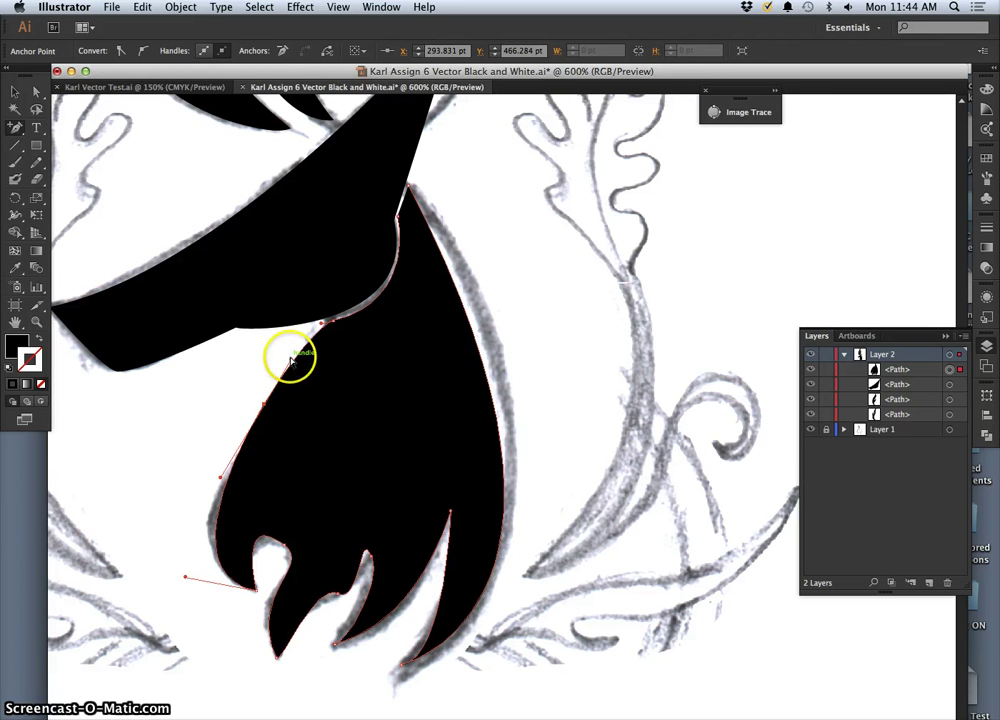
drag(290, 359, 306, 395)
click(182, 423)
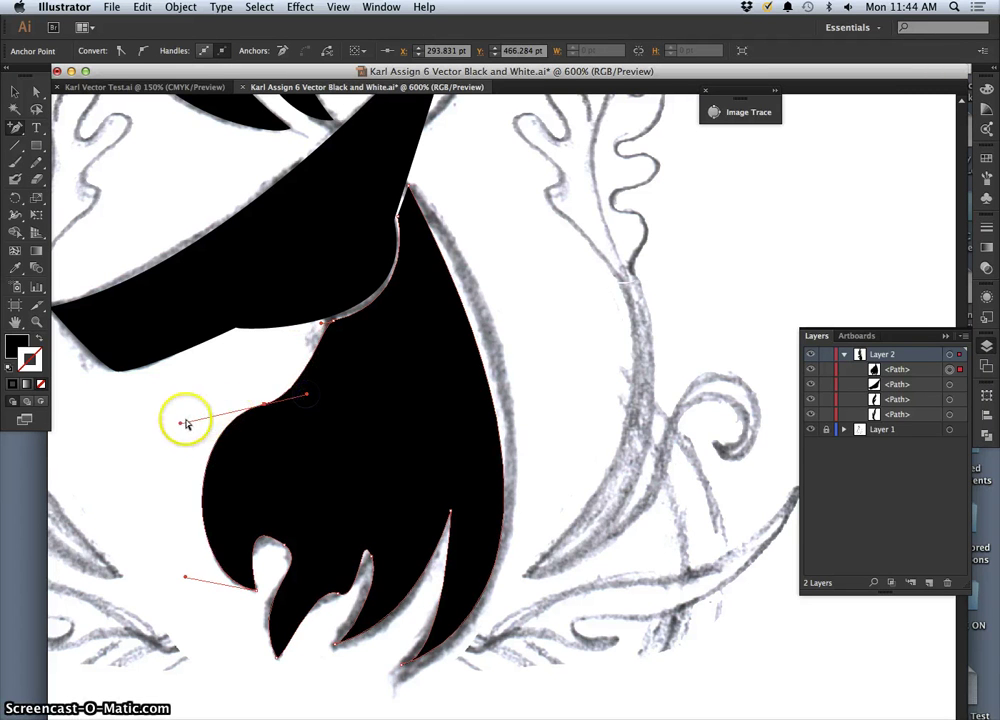
drag(183, 424, 206, 418)
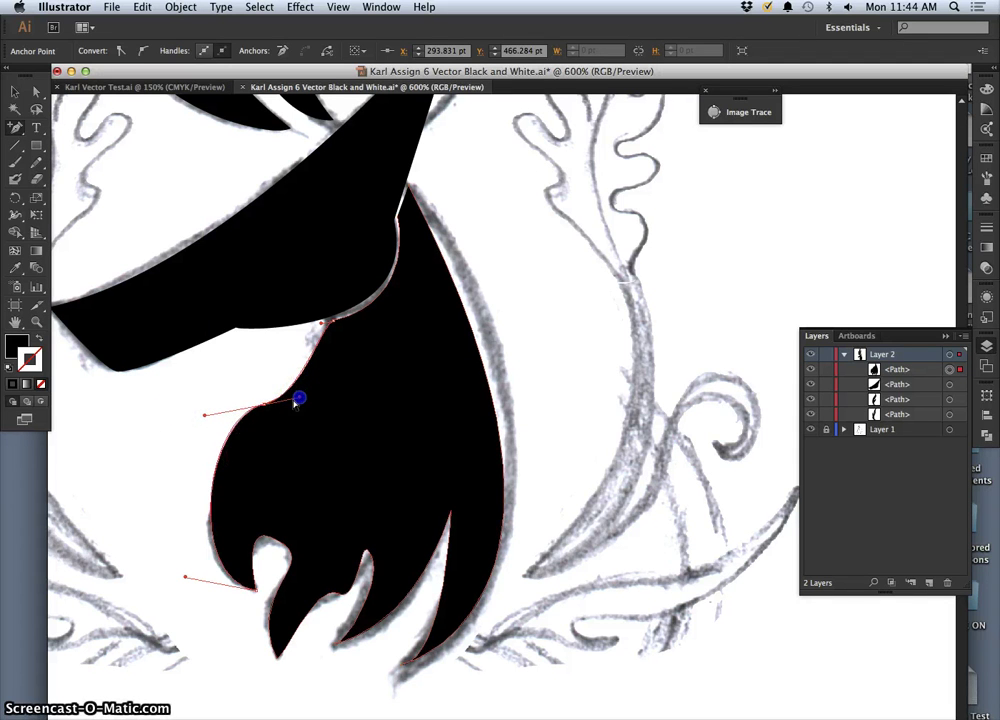
Move the new chest anchor inward onto the sketch line and retract the lower handle of the throat anchor.
click(266, 410)
mouse_move(265, 406)
mouse_down()
mouse_move(281, 426)
mouse_move(301, 417)
mouse_move(274, 424)
mouse_up()
click(268, 475)
click(303, 419)
click(326, 318)
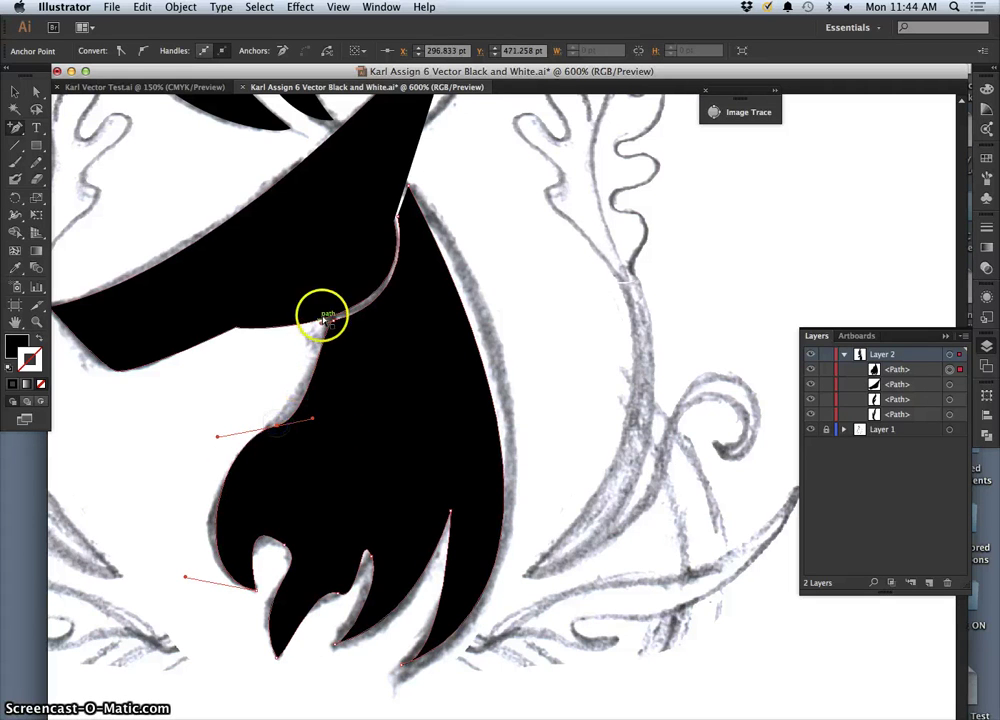
mouse_move(326, 318)
mouse_down()
mouse_move(320, 327)
mouse_move(333, 321)
mouse_up()
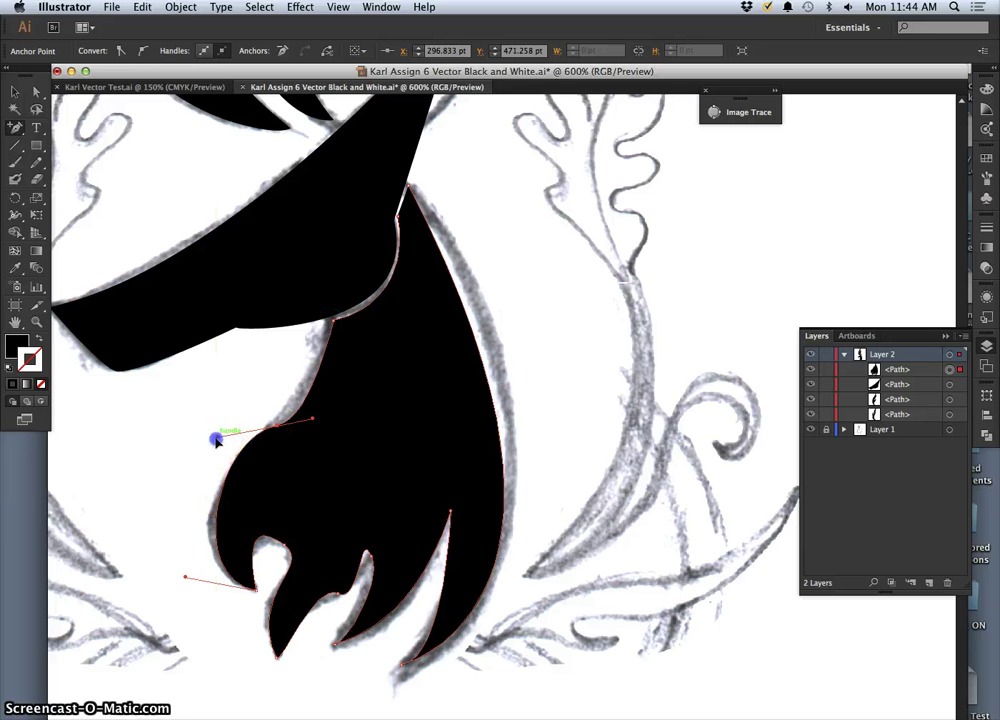
Shorten and tilt the chest anchor's handles along the sketch line, and raise the curl tip's outer handle to fill out the chest bulge.
drag(216, 440, 244, 448)
click(292, 423)
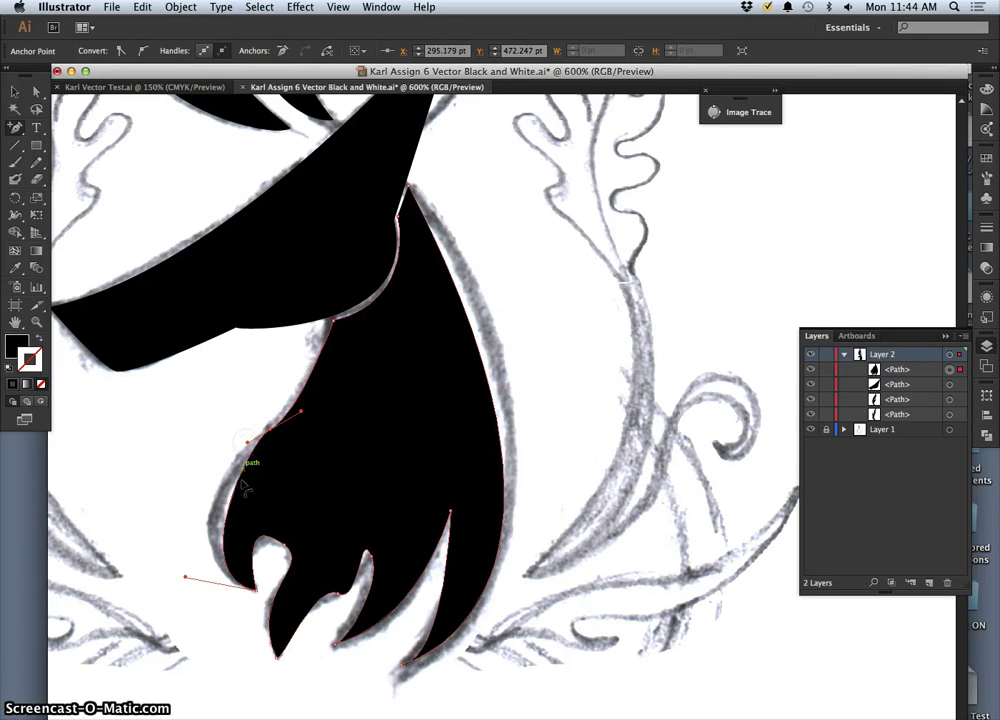
drag(185, 578, 166, 542)
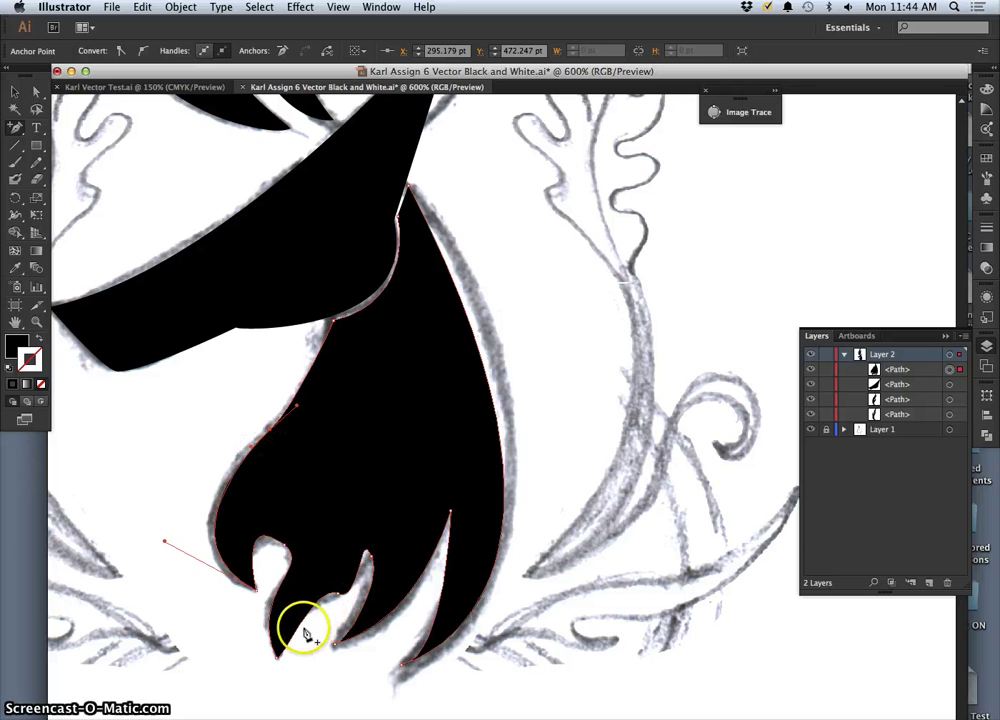
Reshape the edge between the first two chest tufts by shifting its anchor forward, retracting the neighbouring notch's upper handle and re-angling the anchor's handles.
drag(340, 595, 328, 598)
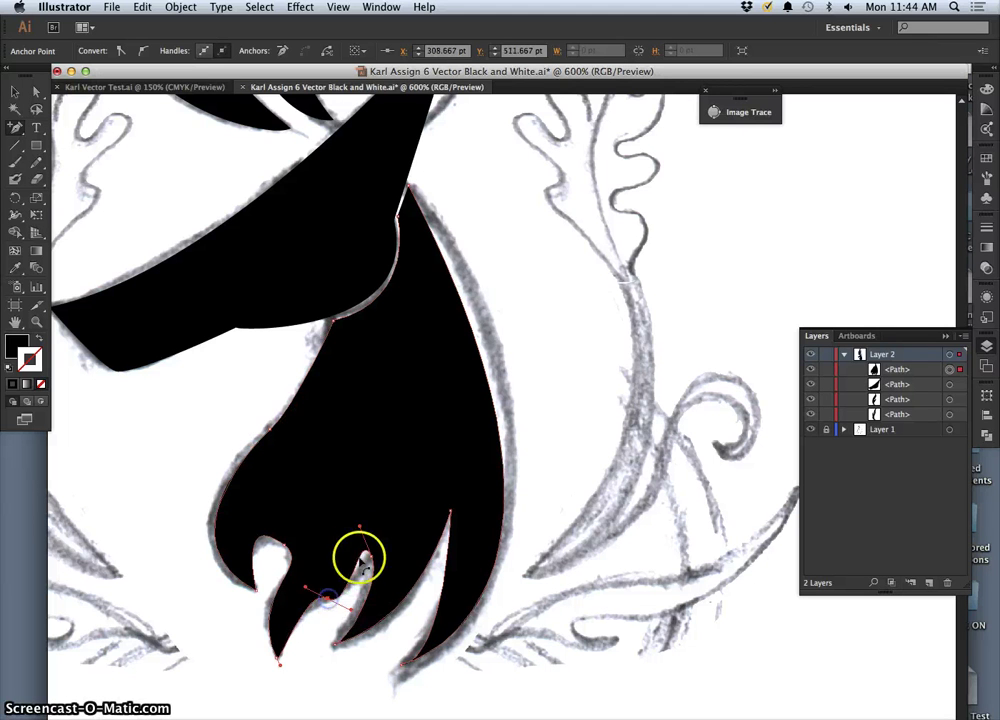
drag(360, 527, 370, 549)
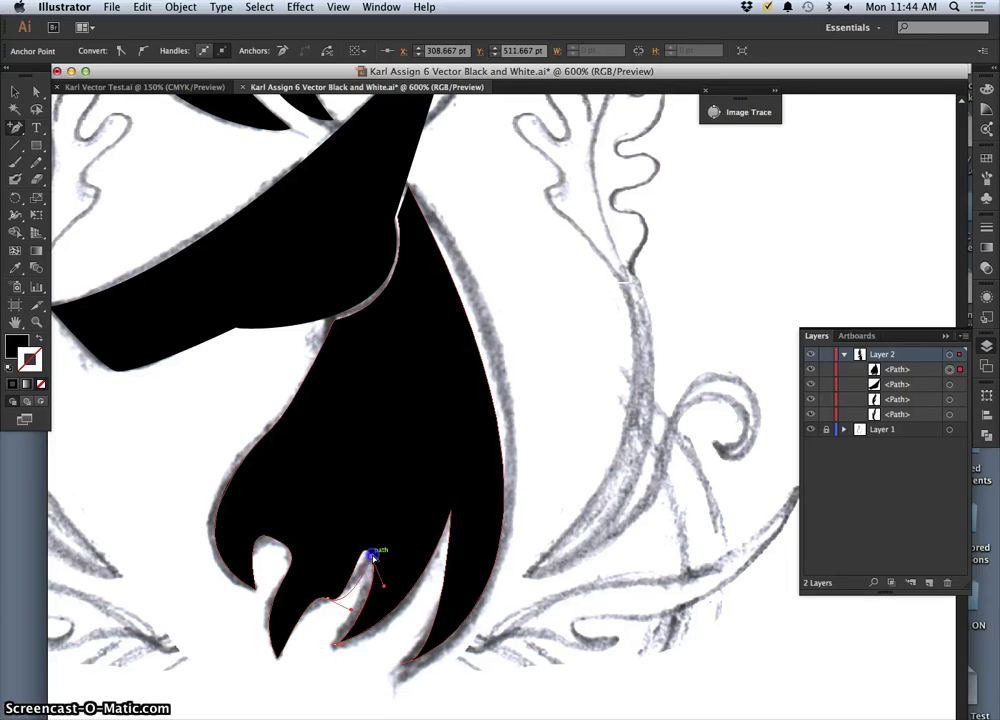
drag(329, 598, 295, 603)
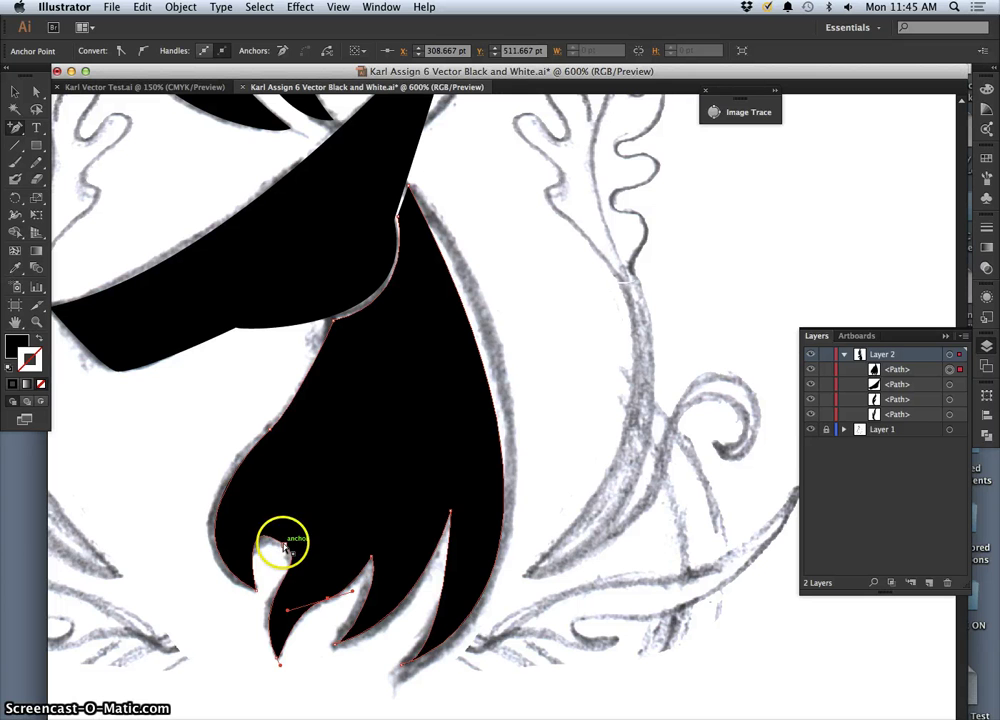
Adjust both direction handles of the anchor at the rounded notch beside the curl tip to follow the sketch.
drag(238, 509, 245, 511)
key(super+z)
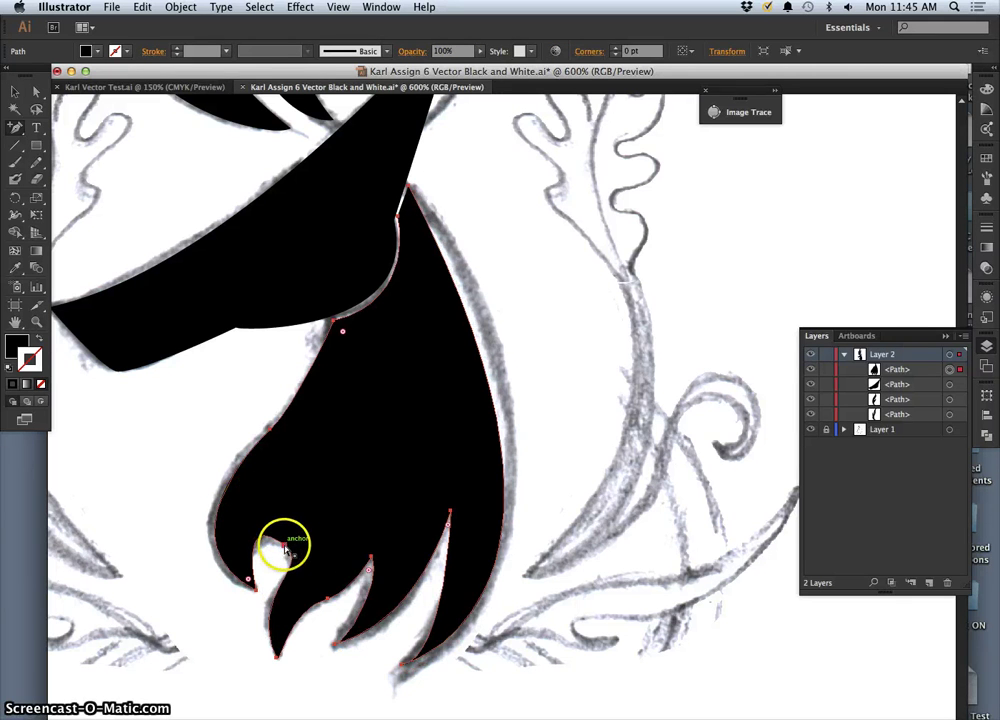
click(285, 547)
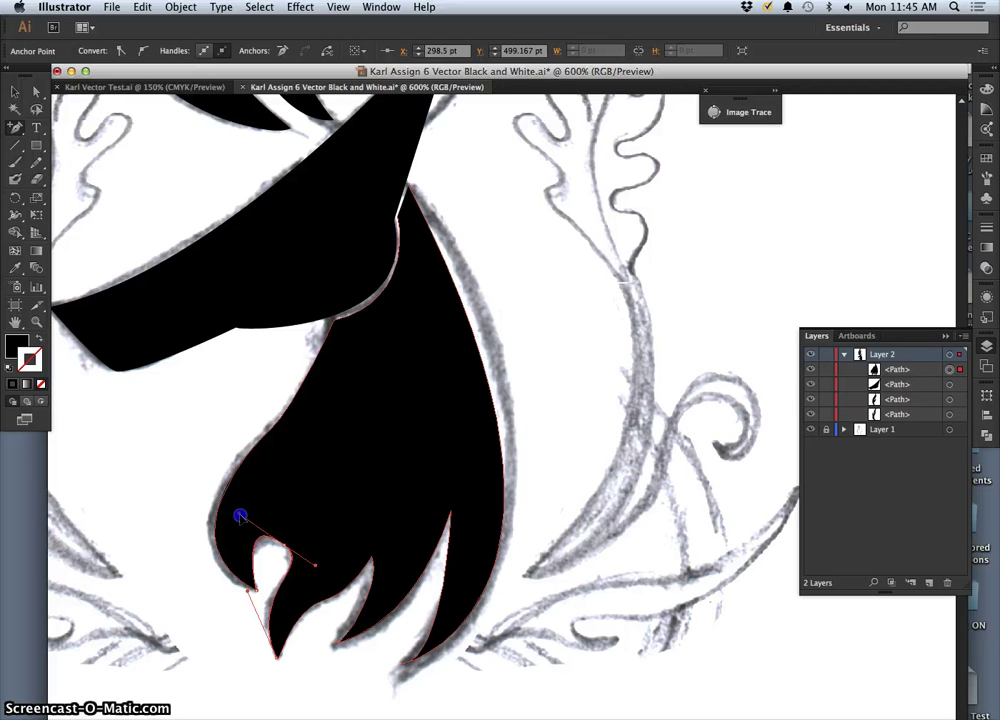
mouse_move(240, 516)
mouse_down()
mouse_move(230, 524)
mouse_move(236, 516)
mouse_up()
mouse_move(316, 562)
mouse_down()
mouse_move(324, 564)
mouse_move(307, 564)
mouse_up()
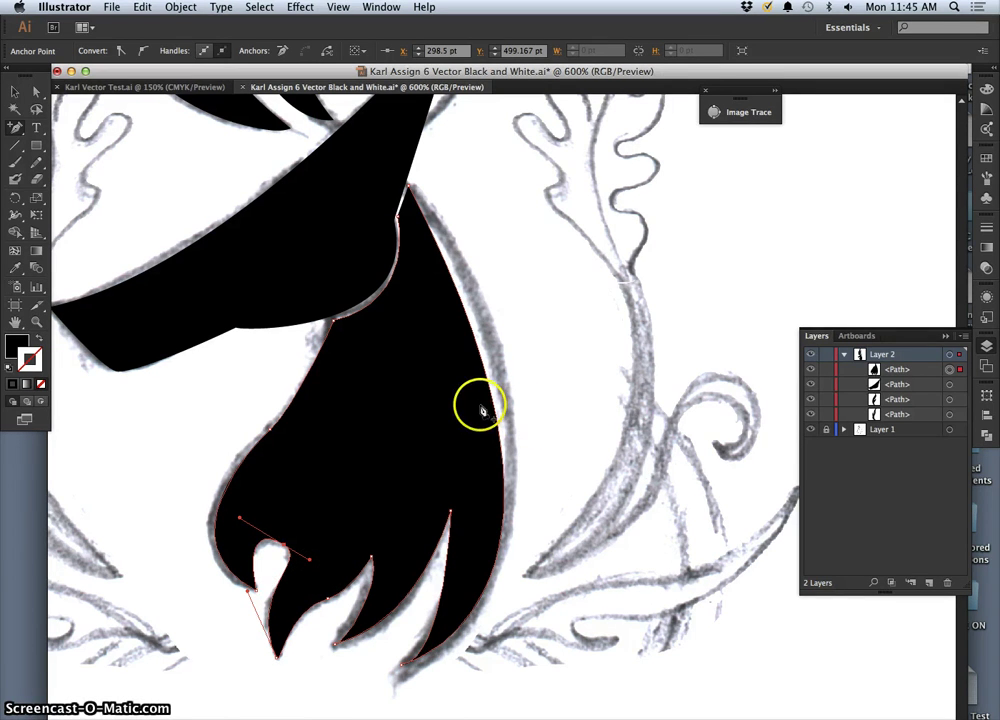
Try to place points inside the head and at the neck's top corner with the Add Anchor Point tool.
scroll(500, 328, up, 5)
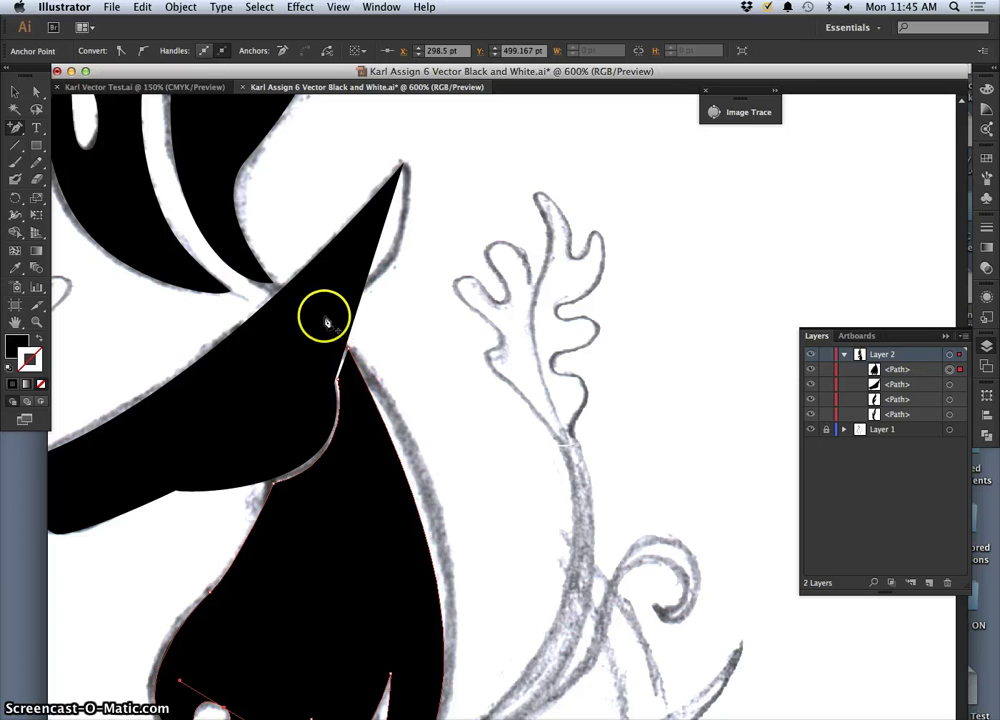
click(325, 319)
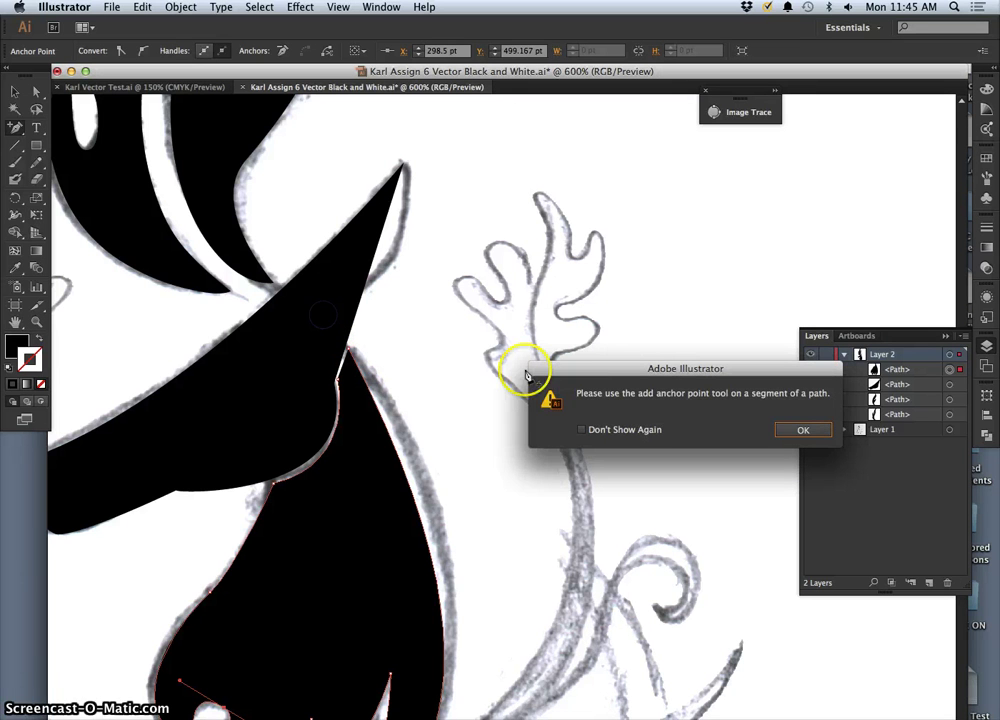
click(800, 429)
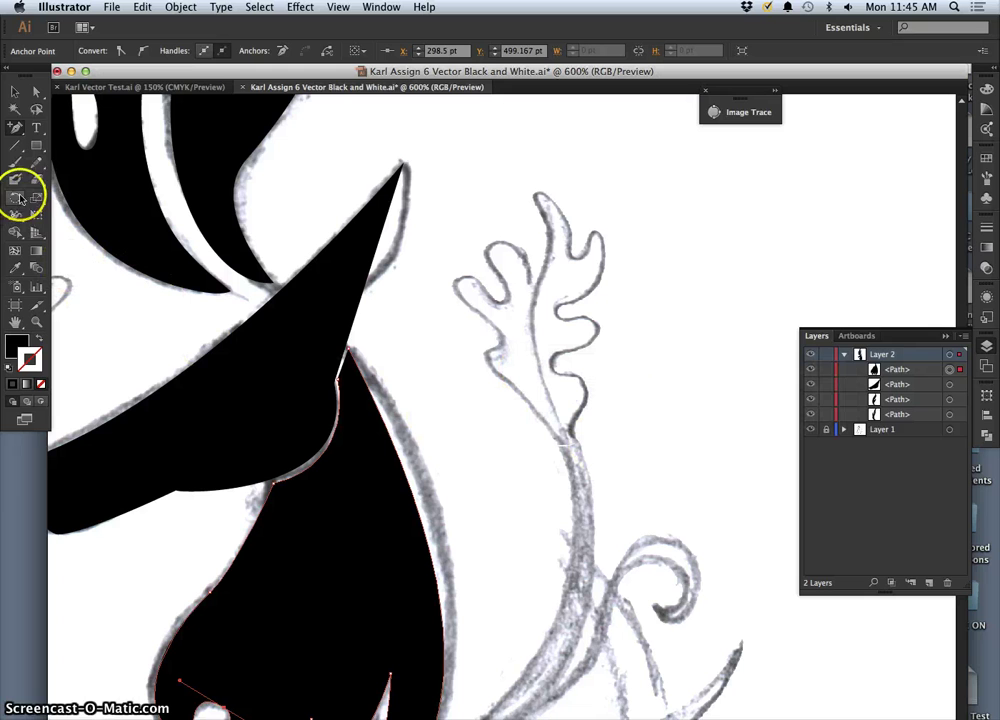
click(352, 349)
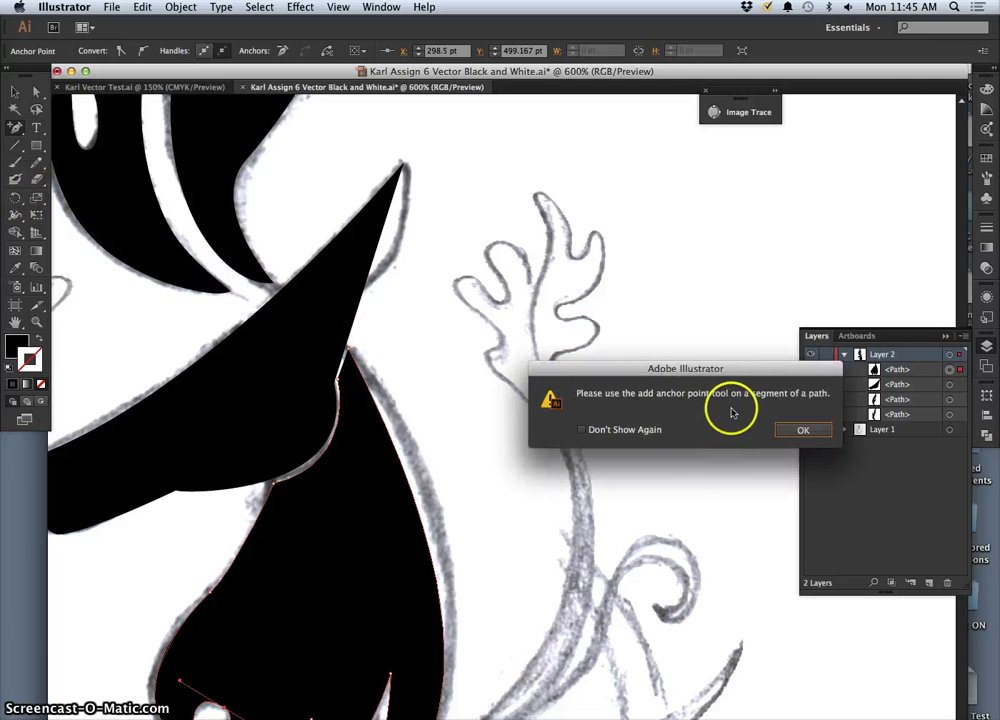
click(800, 430)
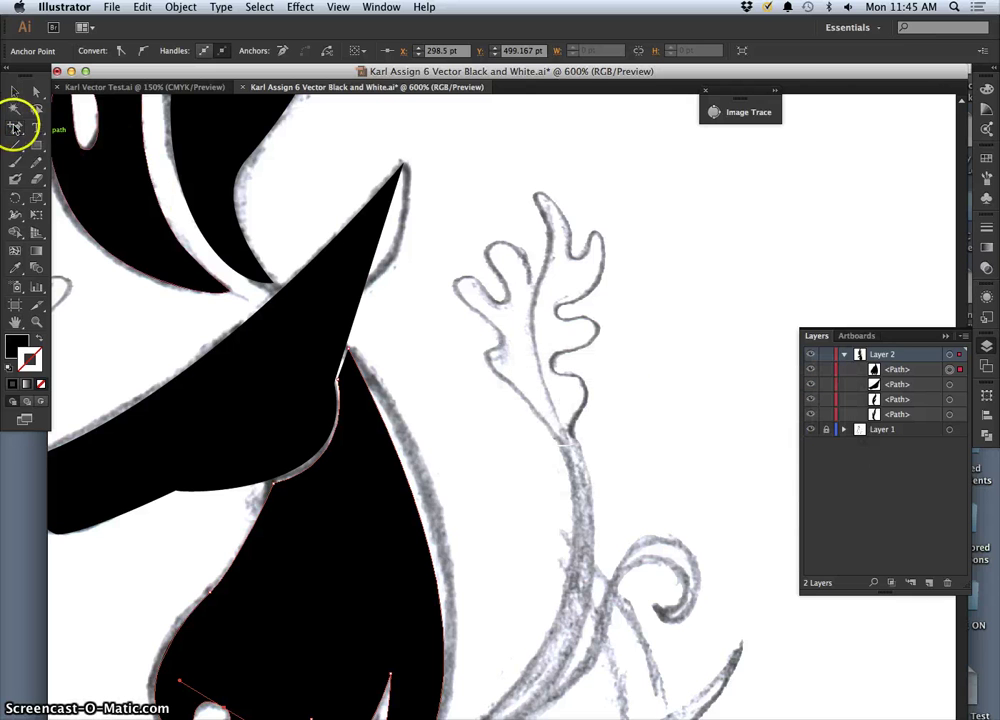
Try to start a Pen tool point inside the head above the neck, and undo the stray point.
drag(15, 128, 67, 128)
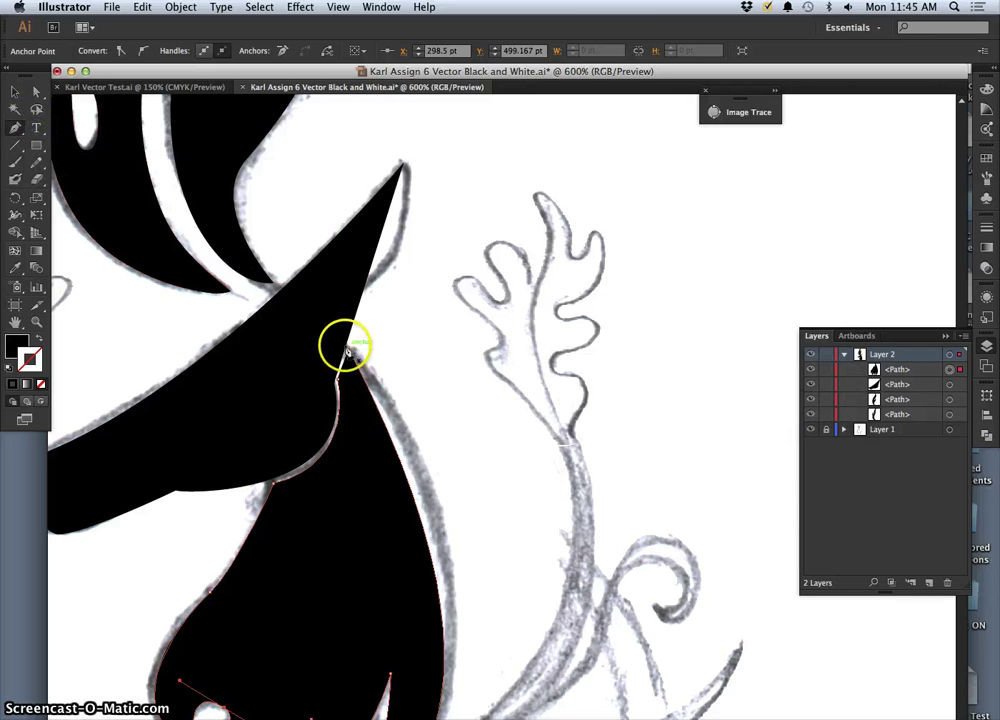
click(325, 318)
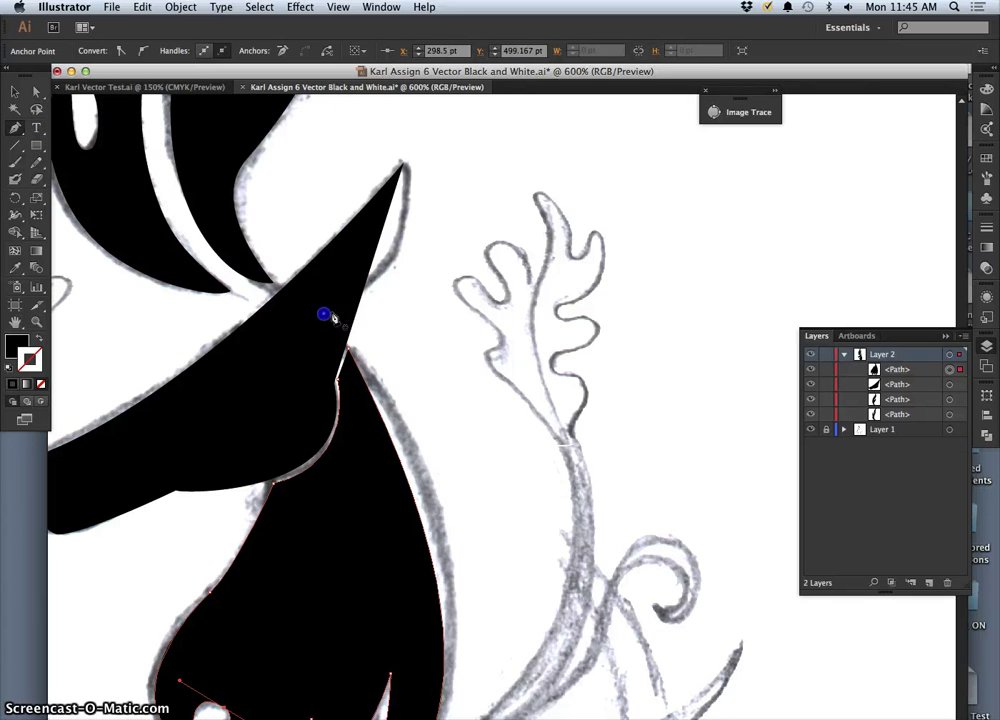
click(349, 342)
click(359, 327)
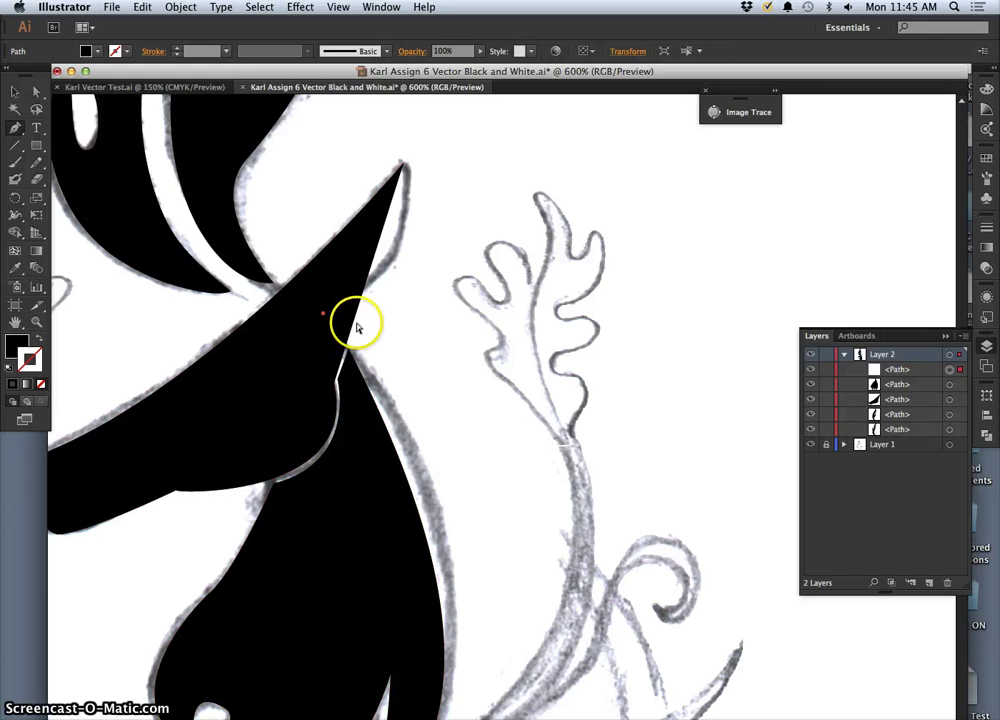
key(super+z)
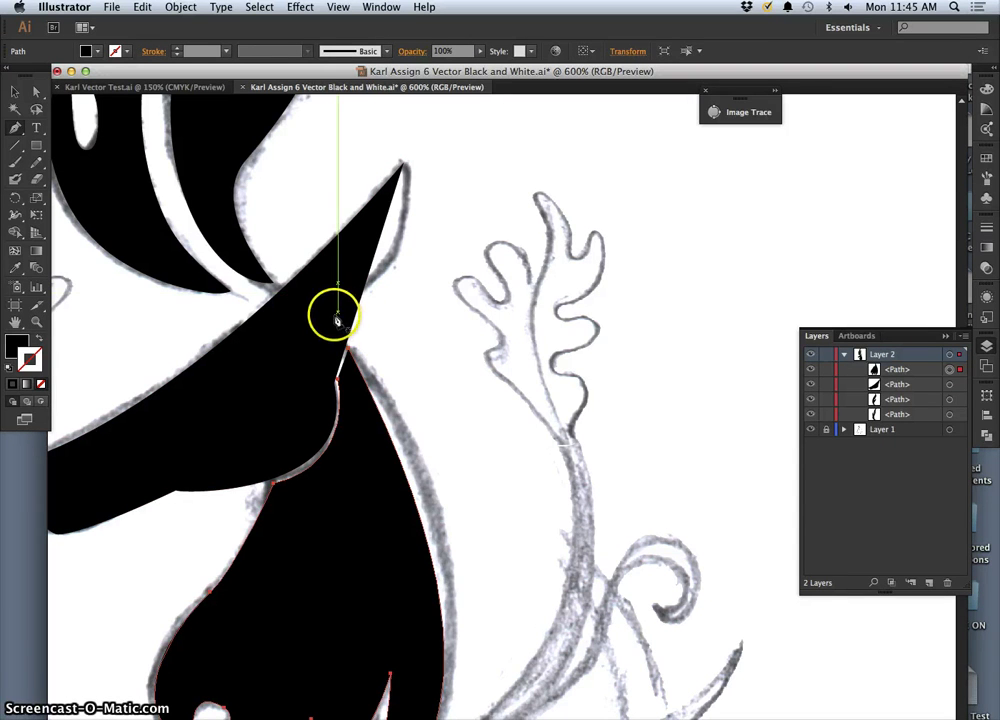
Try to continue the head outline from the ear tip down the back of the ear, and undo the added segment.
click(336, 318)
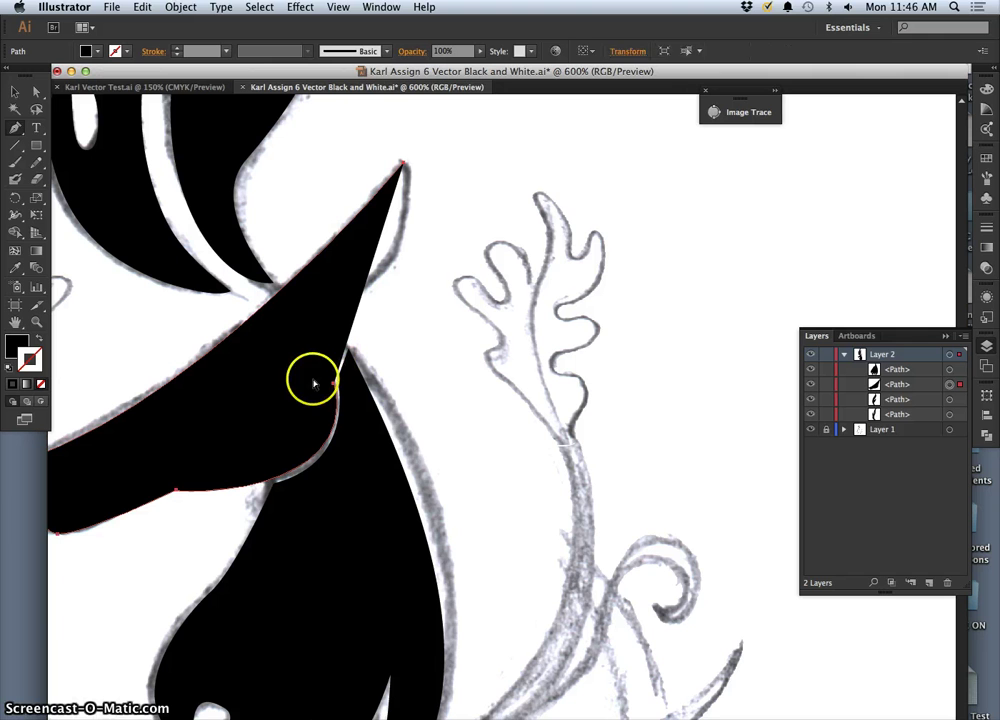
click(402, 168)
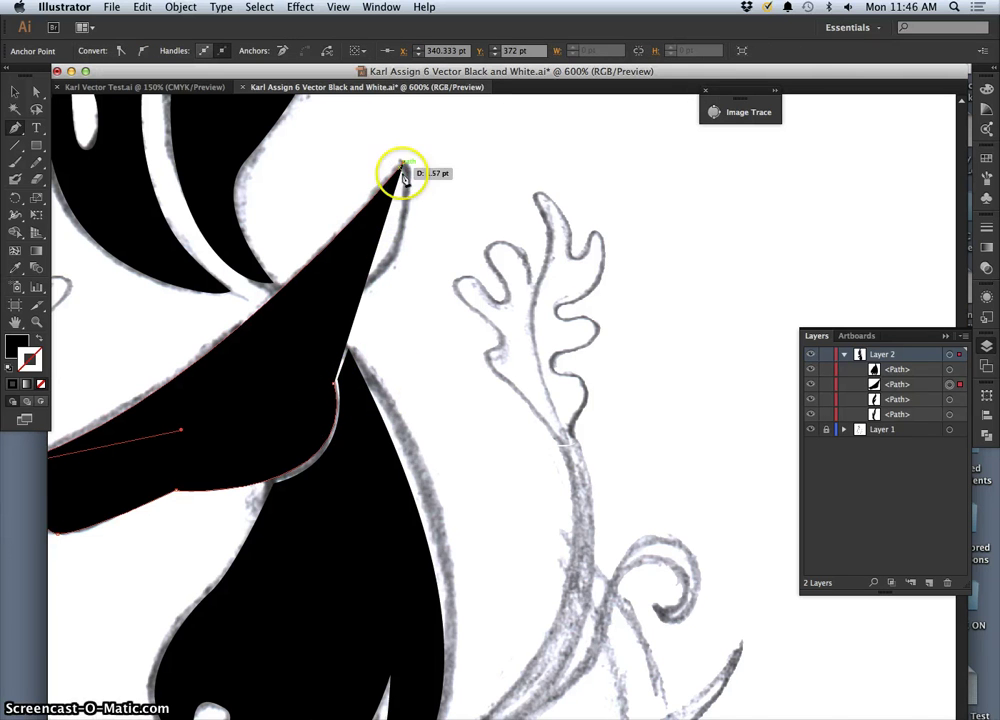
drag(402, 168, 390, 270)
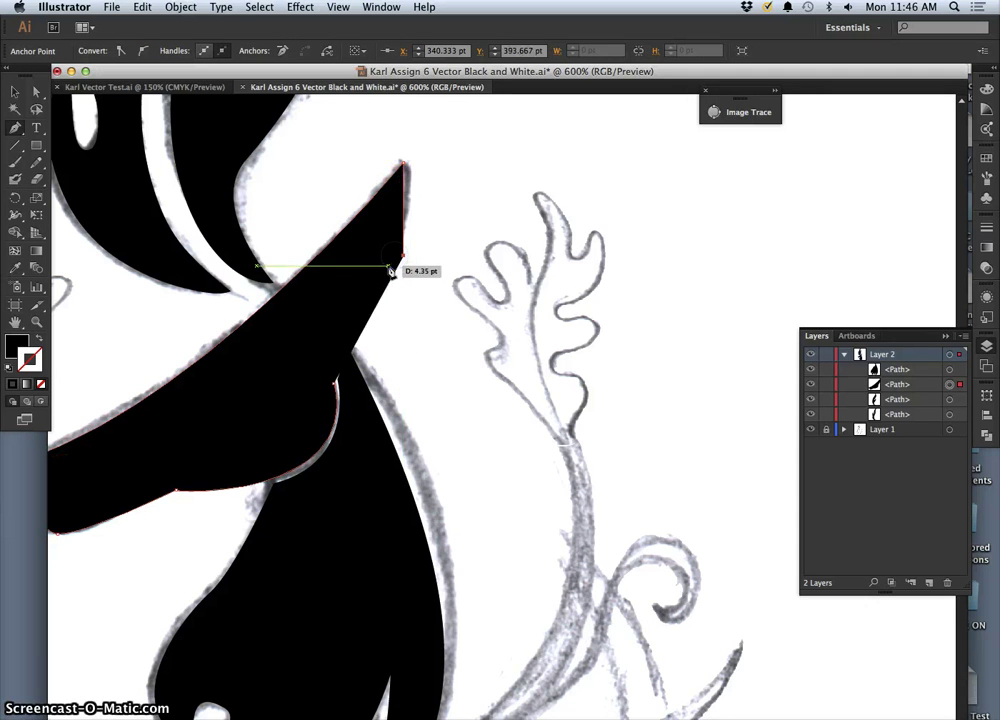
key(super+z)
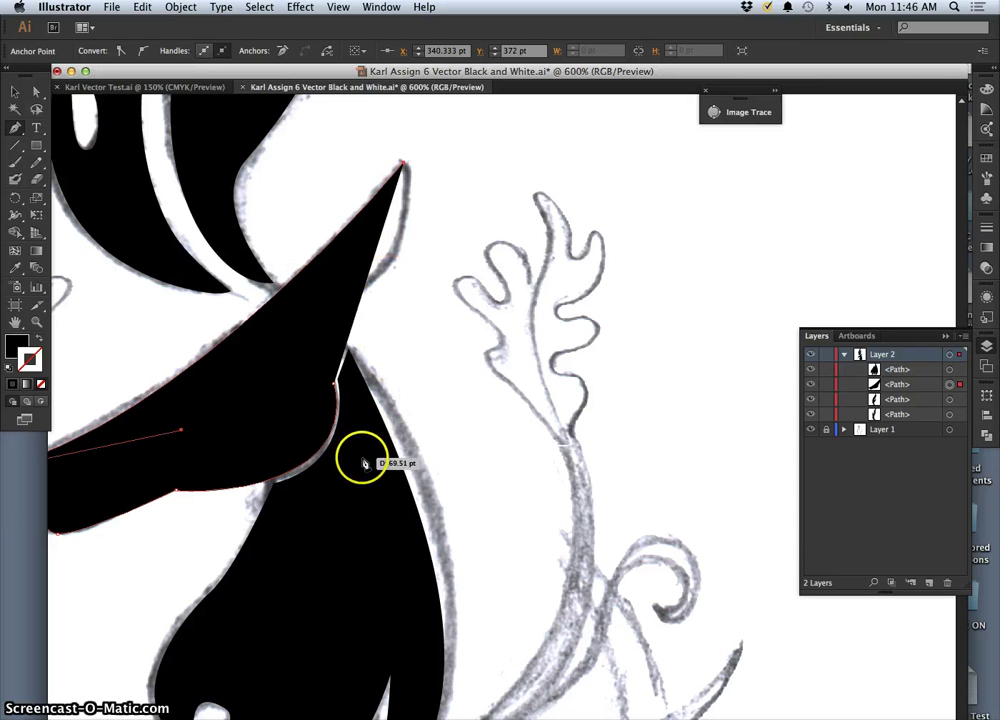
Reselect the neck shape, try to extend it with a Pen point inside the head, and deselect everything.
super+click(362, 462)
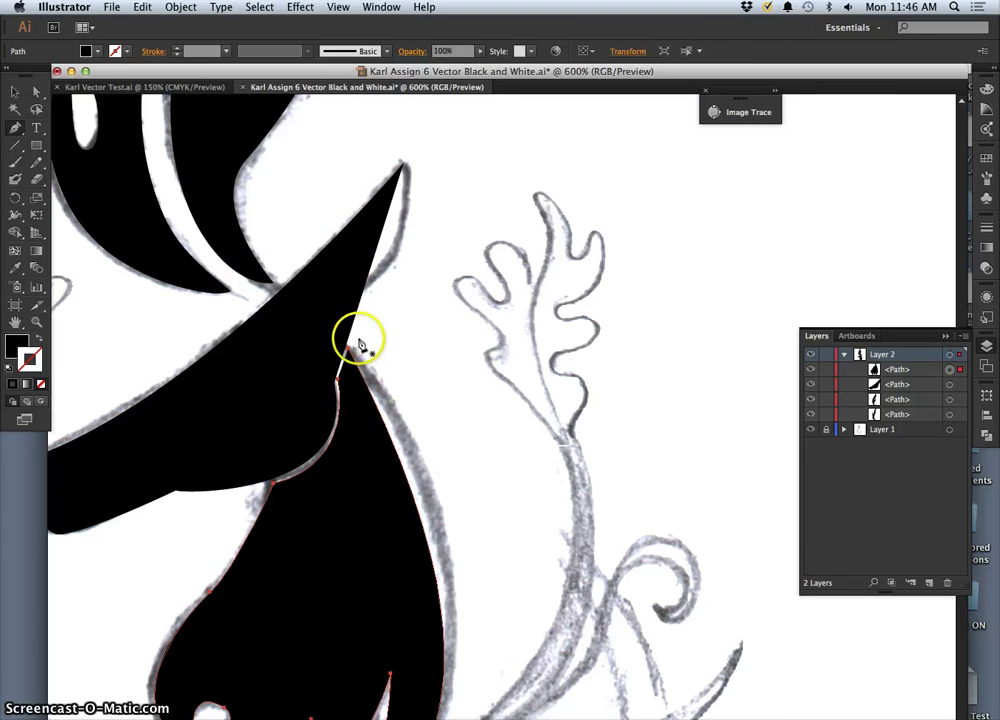
click(15, 131)
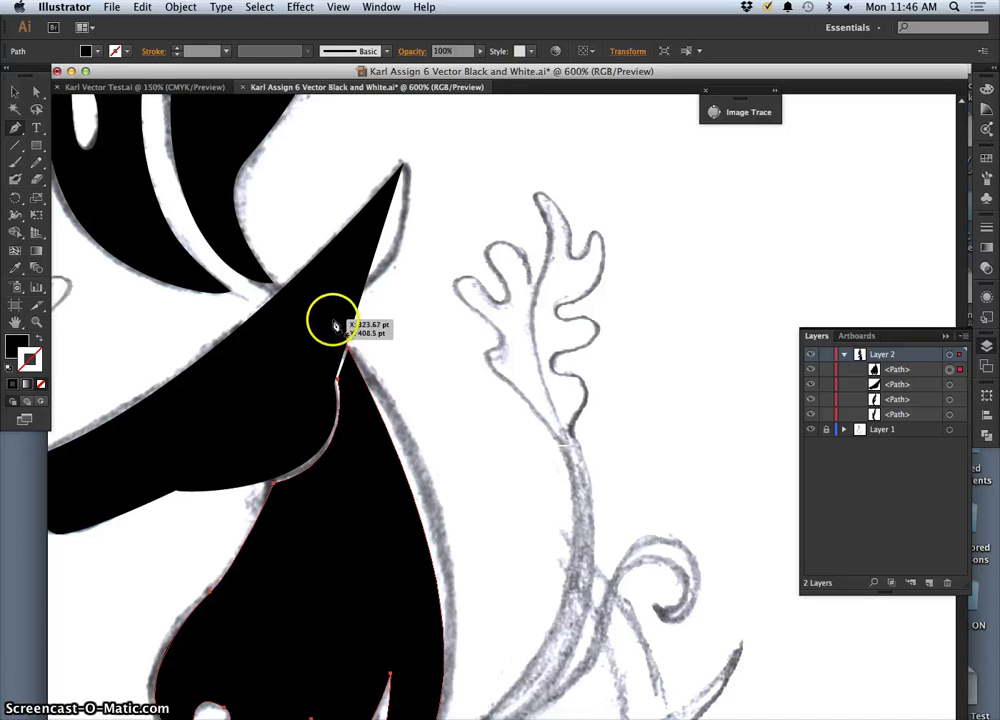
click(331, 318)
mouse_move(352, 360)
mouse_down()
mouse_move(381, 368)
mouse_move(338, 326)
mouse_move(357, 346)
mouse_move(354, 375)
mouse_up()
super+click(380, 340)
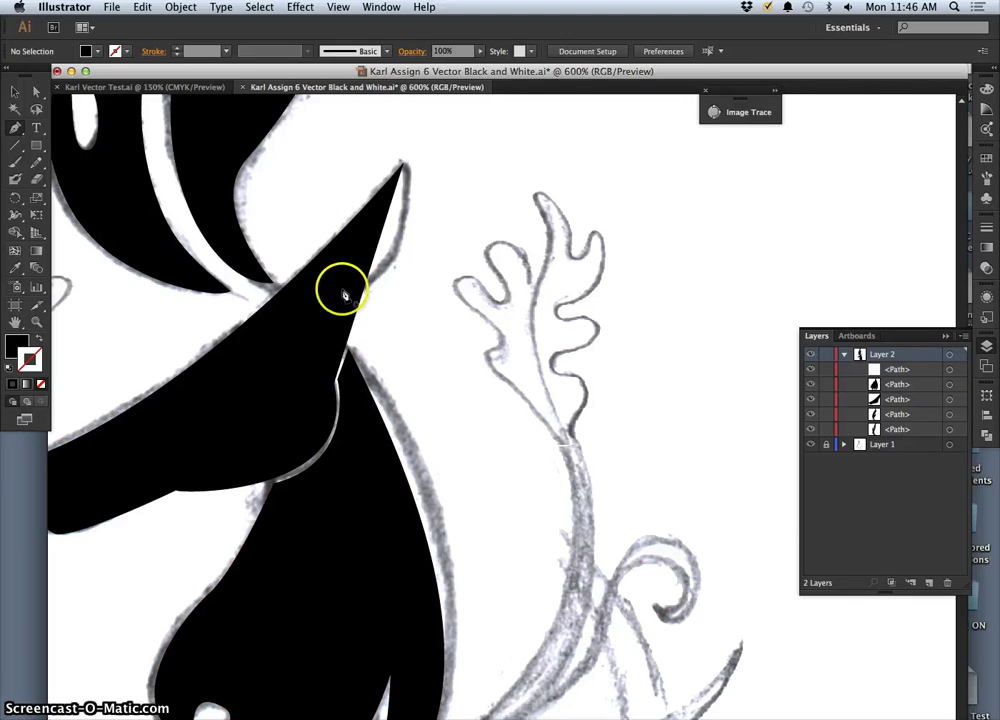
Select the head shape, try to place a Pen point beside the ear tip, and undo the stray points.
drag(365, 249, 357, 254)
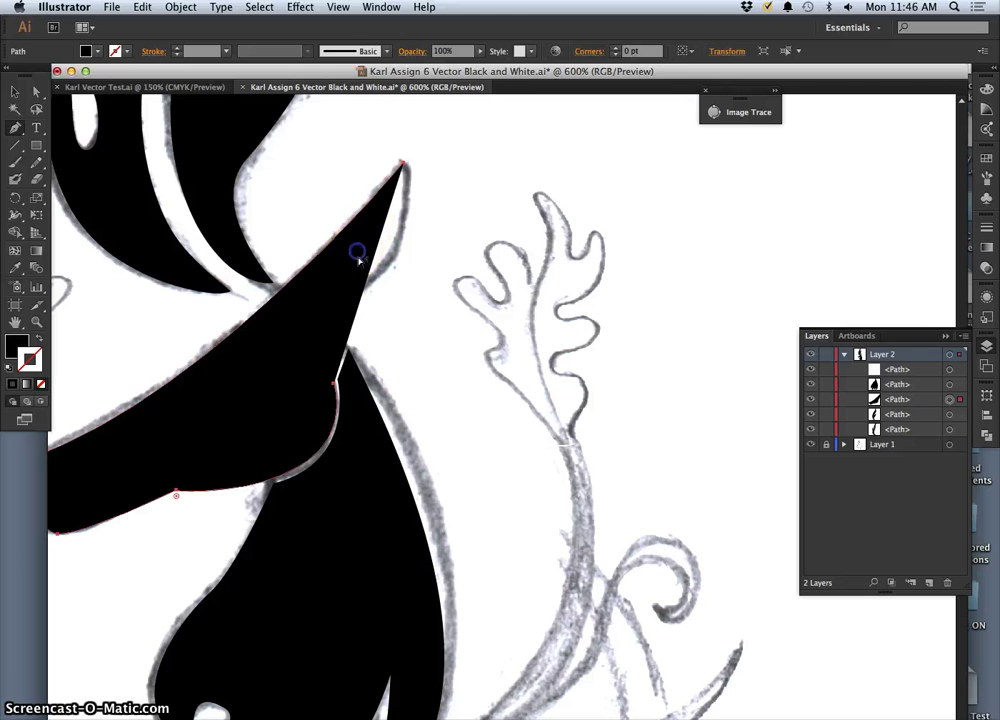
click(138, 205)
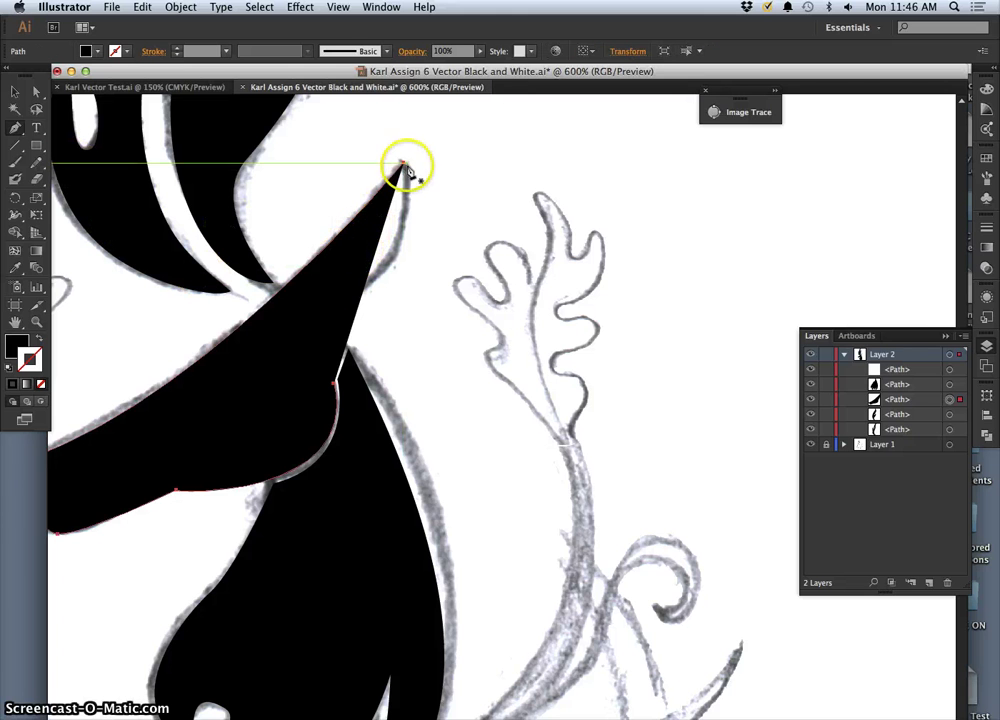
click(407, 175)
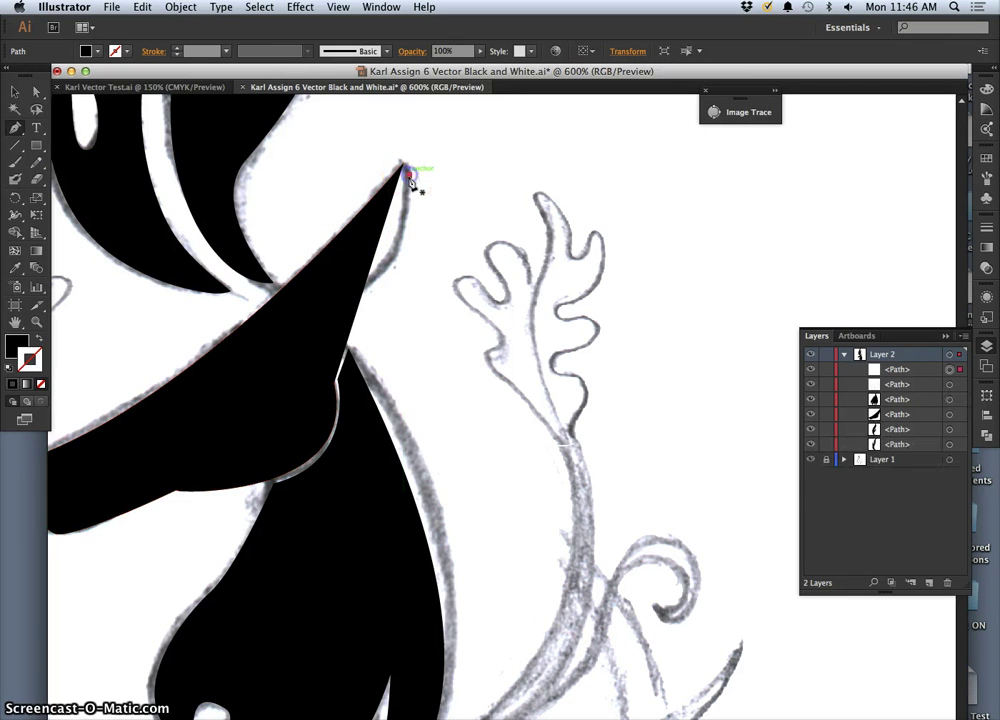
click(406, 172)
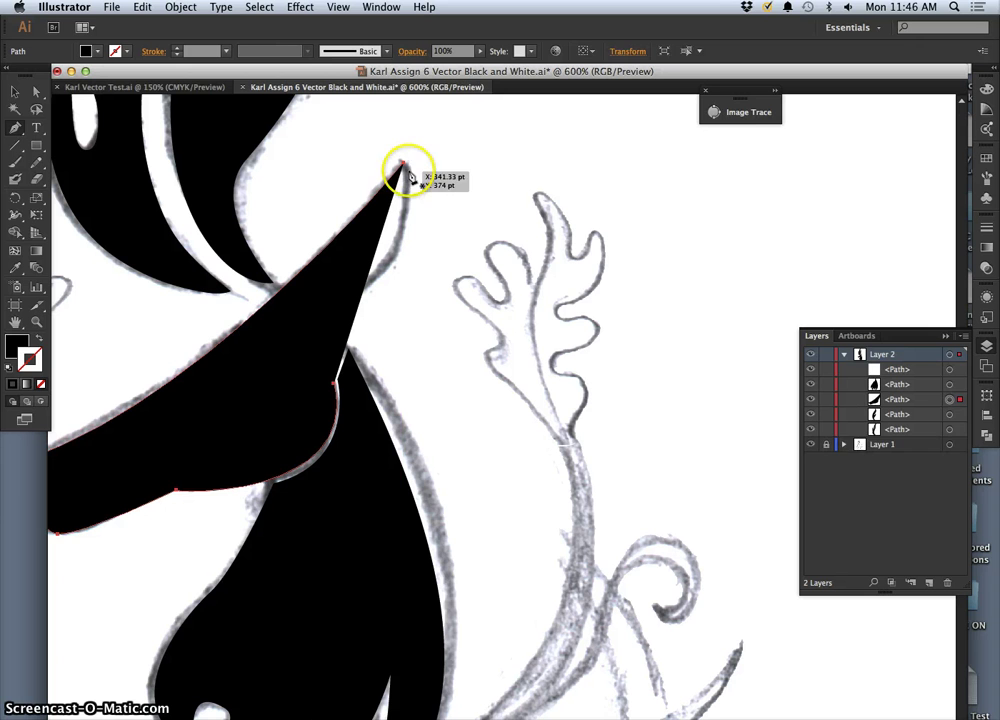
drag(406, 173, 408, 176)
key(super+z)
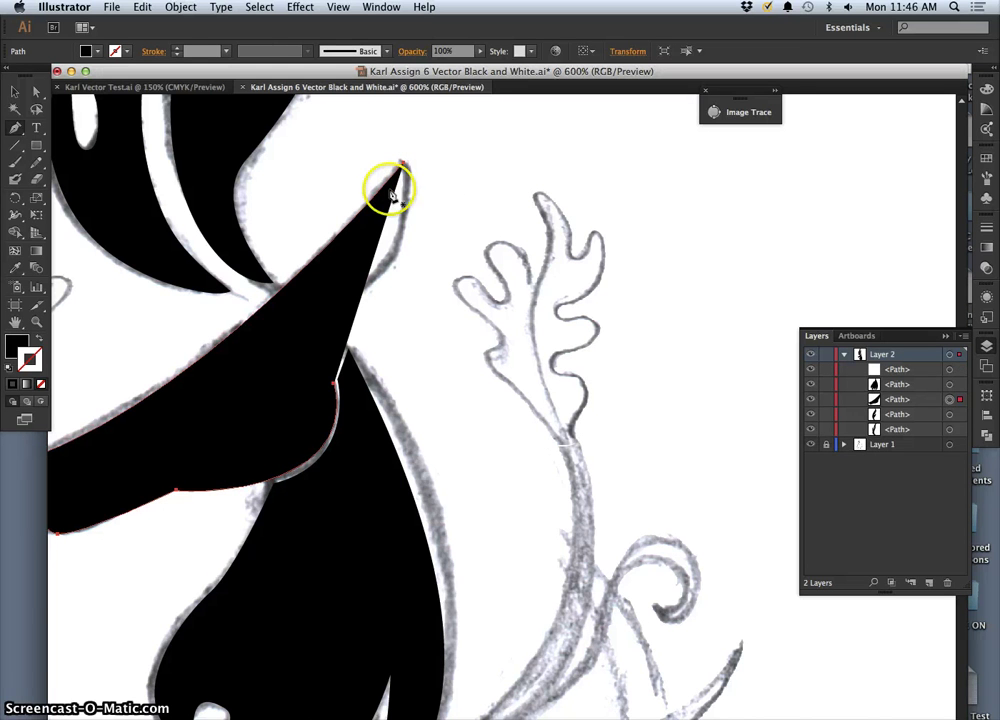
click(388, 191)
key(super+z)
key(super+z)
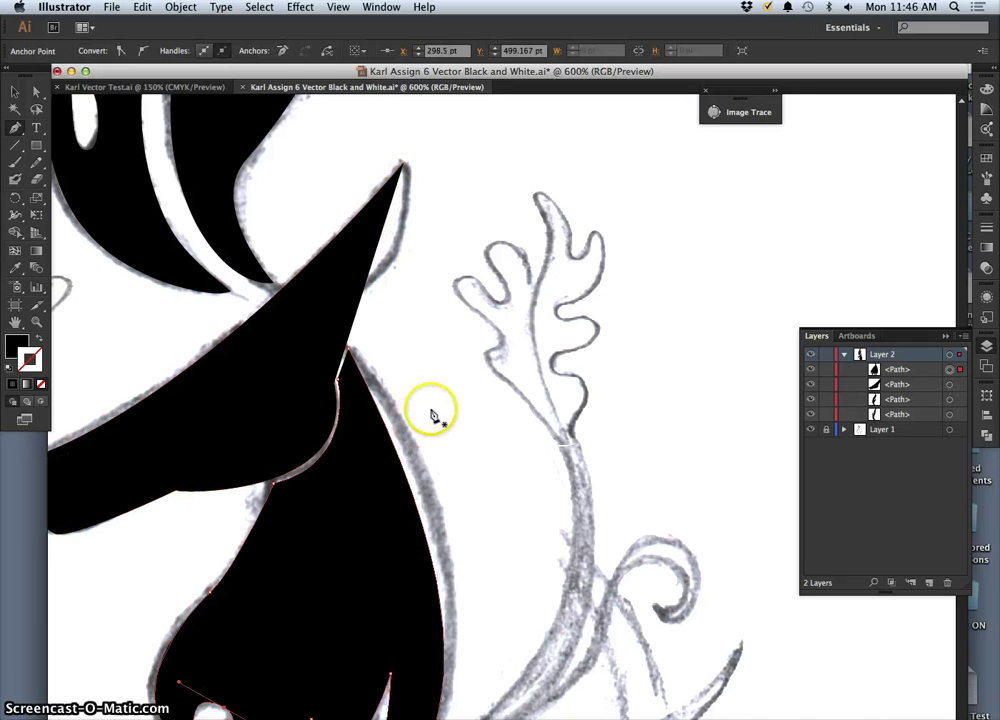
Try to bulge the back of the neck outward by swinging the top neck anchor's lower handle, and undo the change.
scroll(498, 350, down, 2)
scroll(498, 350, down, 5)
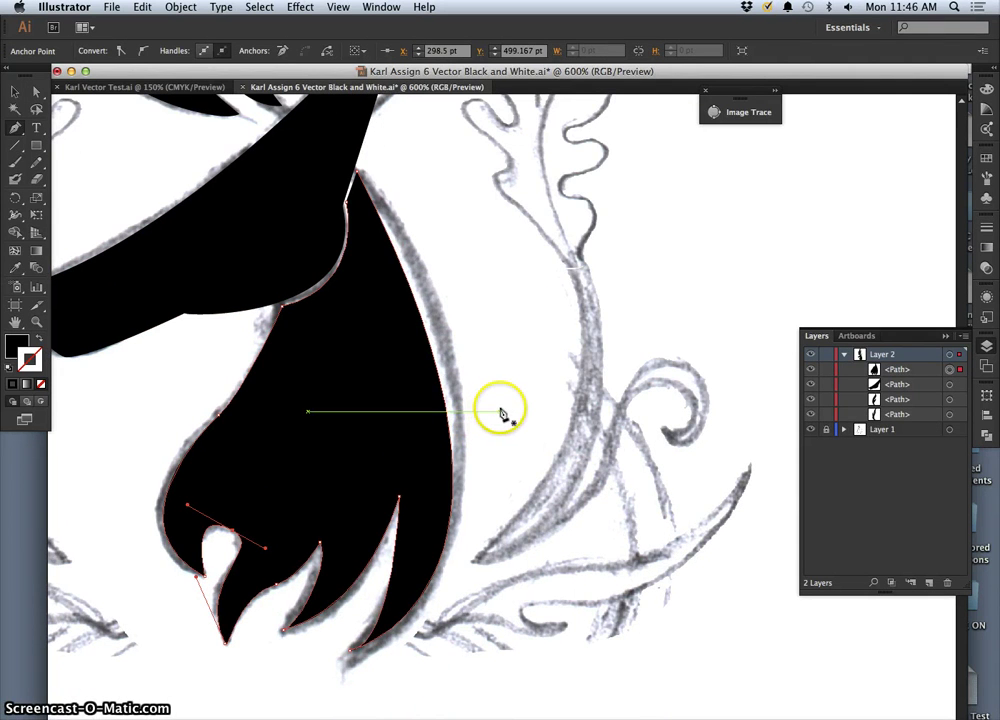
super+click(412, 339)
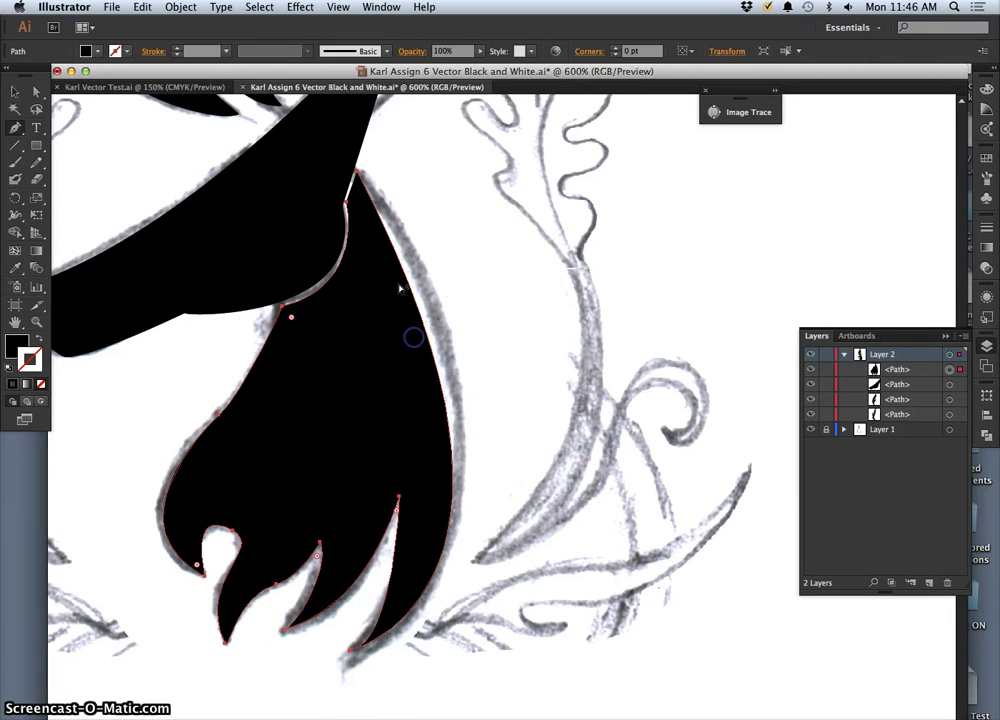
super+click(357, 172)
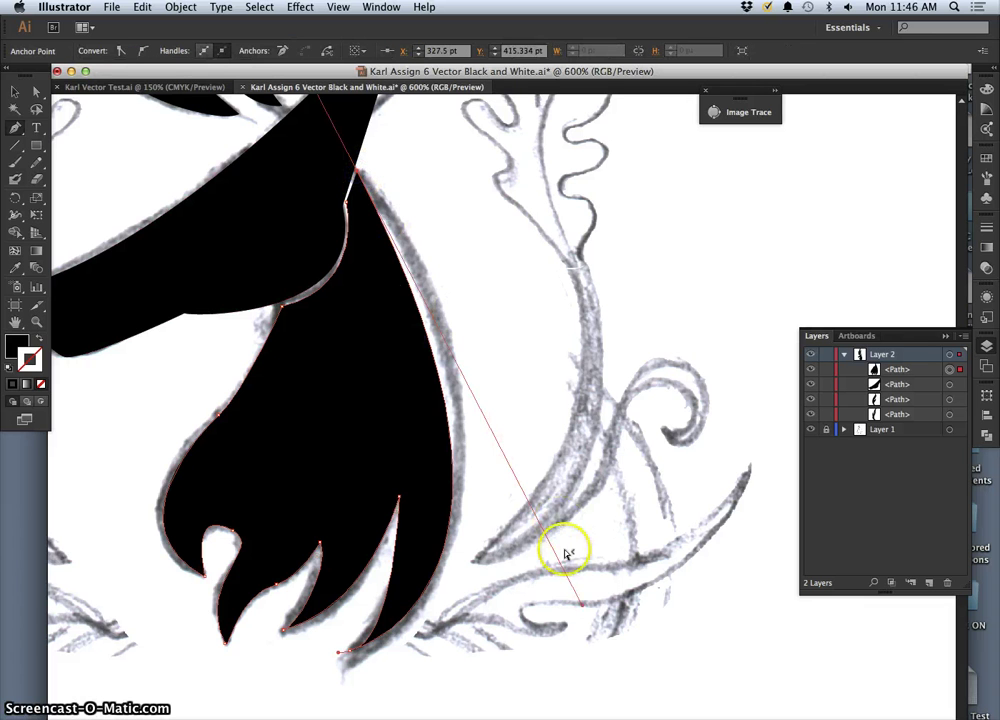
drag(584, 607, 607, 512)
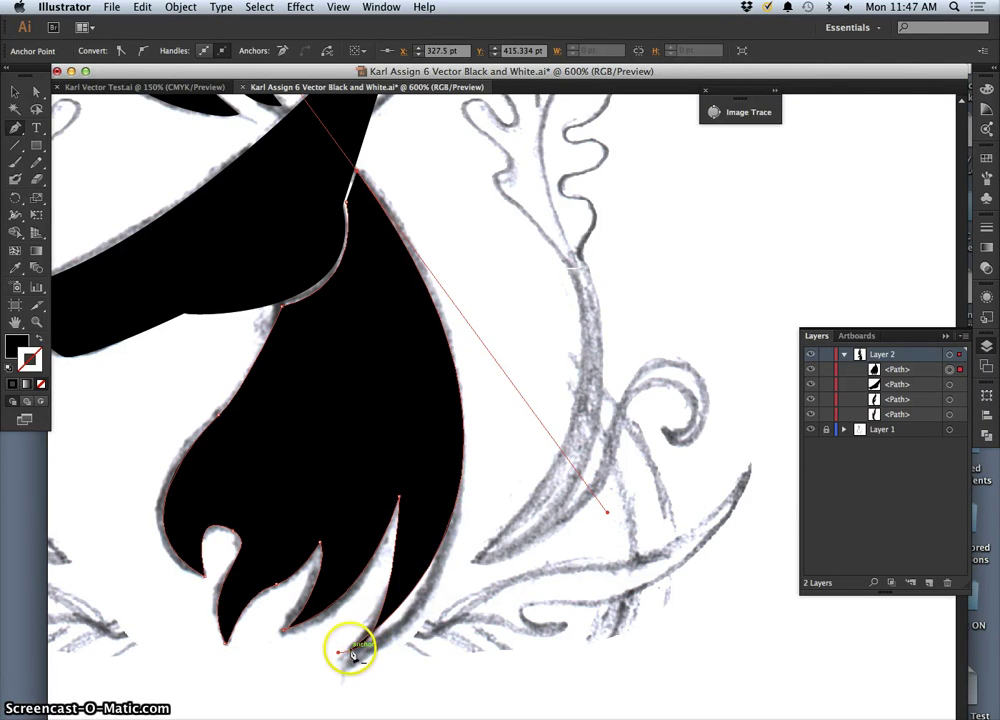
key(super+z)
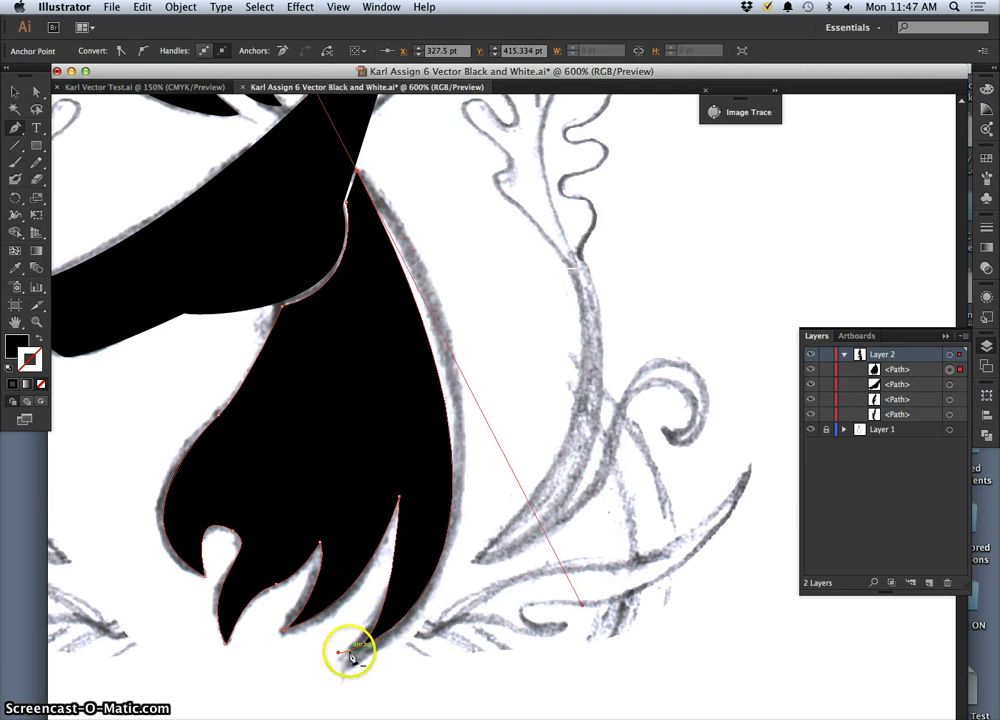
Try to reshape the bottom tip of the neck's rear lock by working on its anchor, and undo the changes.
click(350, 655)
key(super+z)
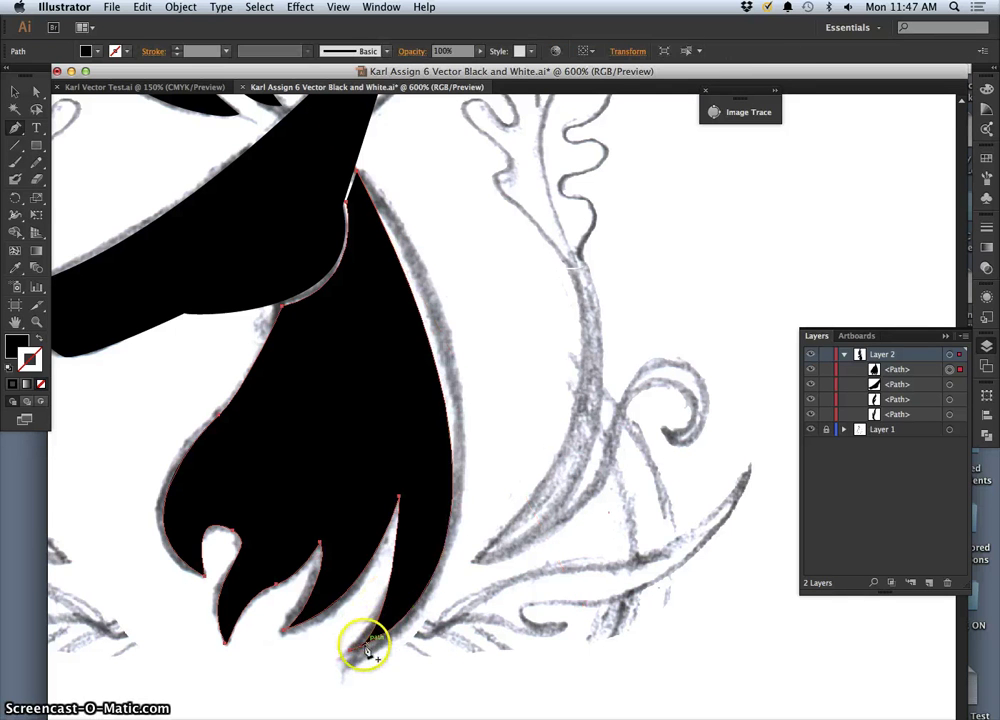
click(352, 652)
drag(354, 646, 362, 566)
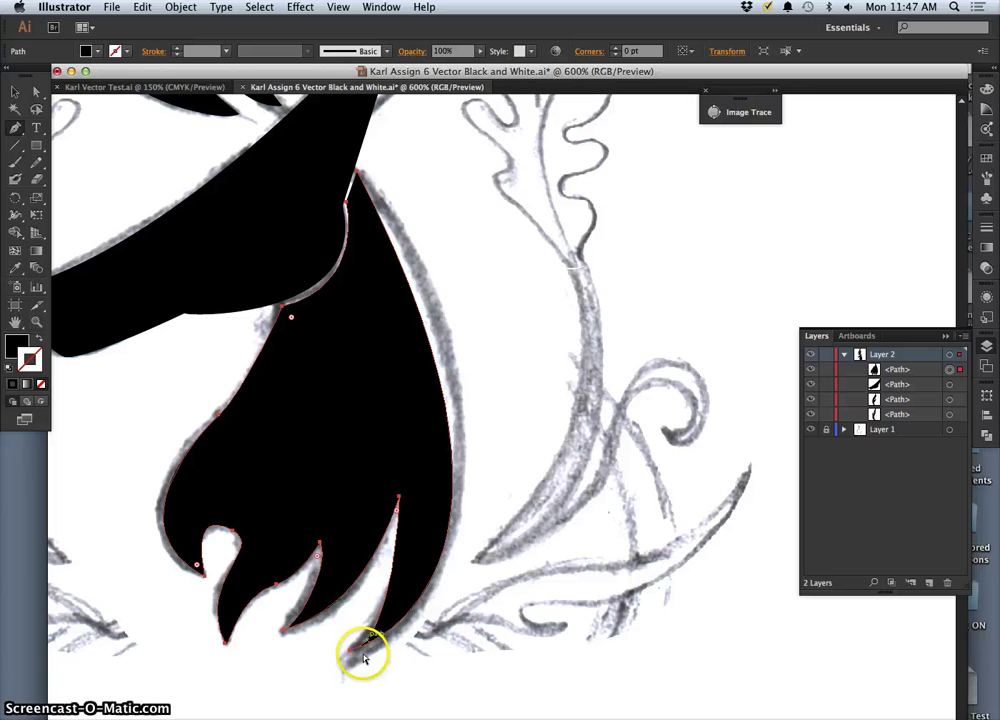
drag(349, 651, 357, 652)
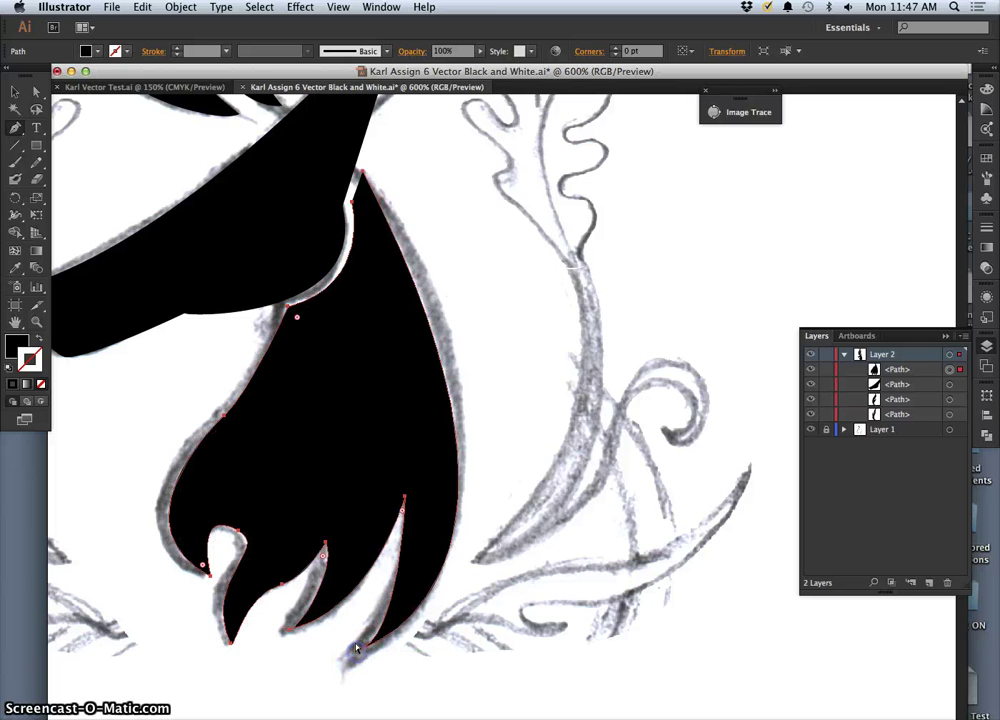
key(super+z)
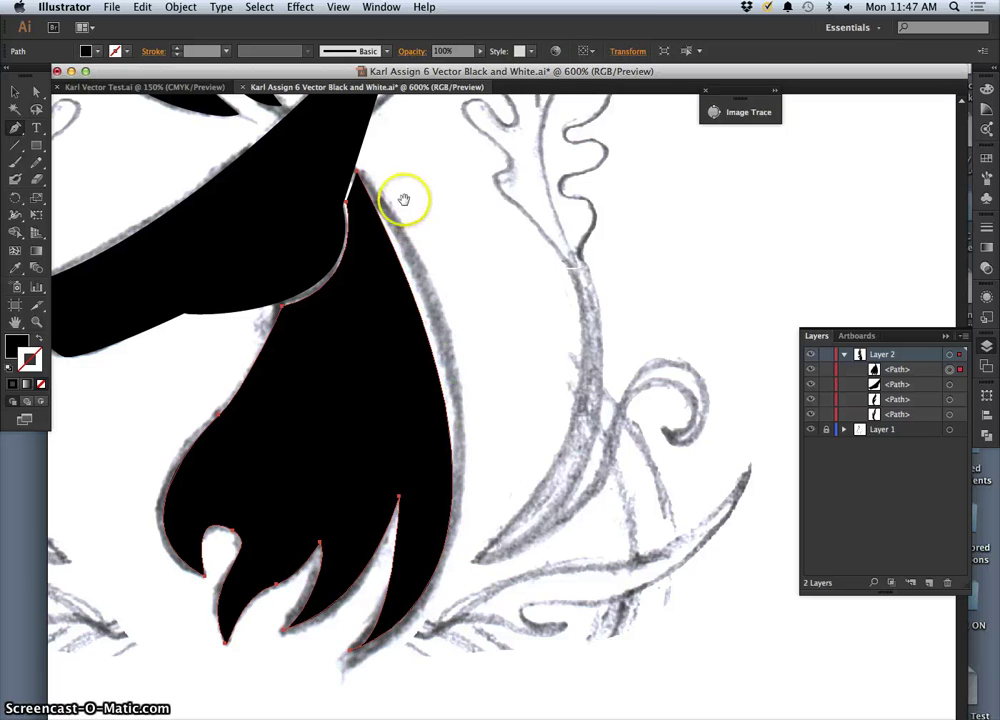
Hide the sketch layer to examine the whole deer silhouette against white, and show the sketch again.
scroll(406, 210, up, 5)
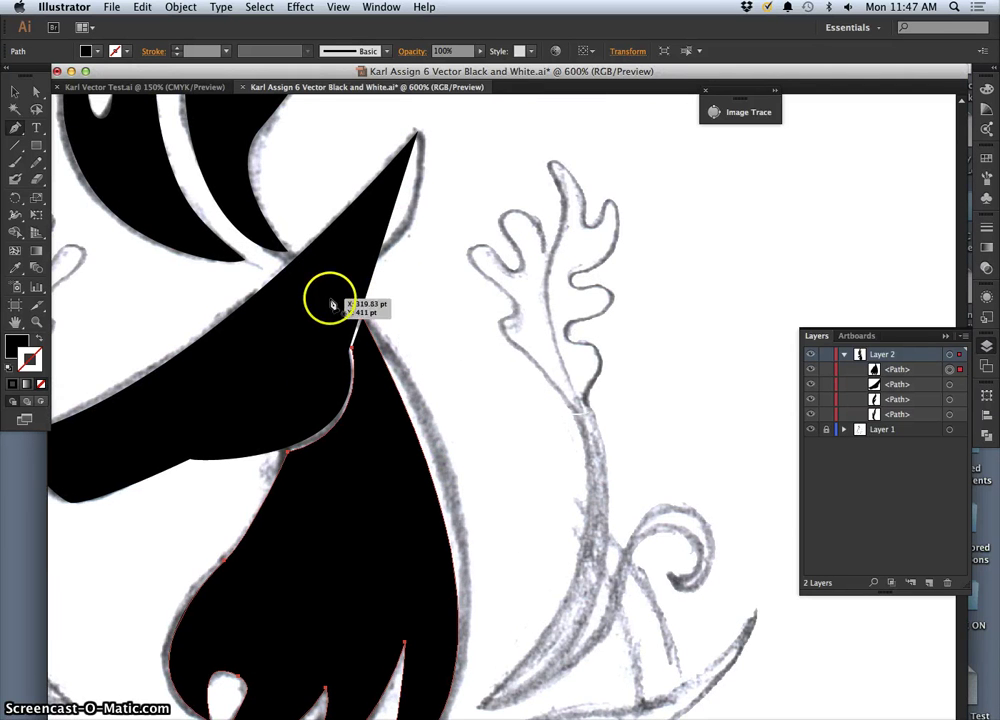
click(18, 91)
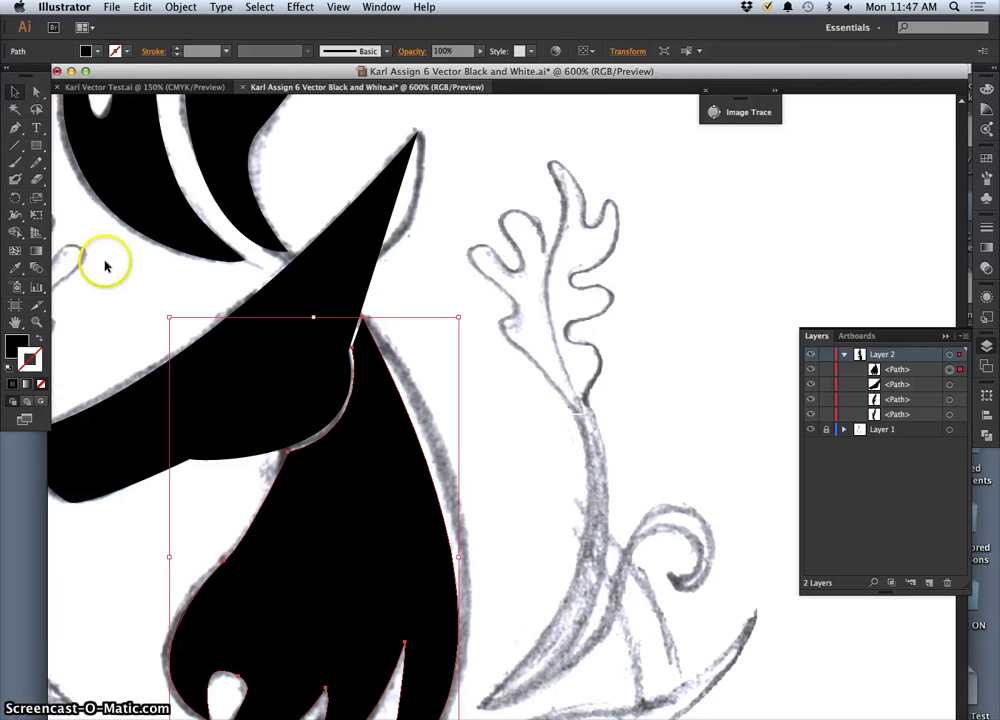
click(319, 339)
scroll(607, 452, down, 2)
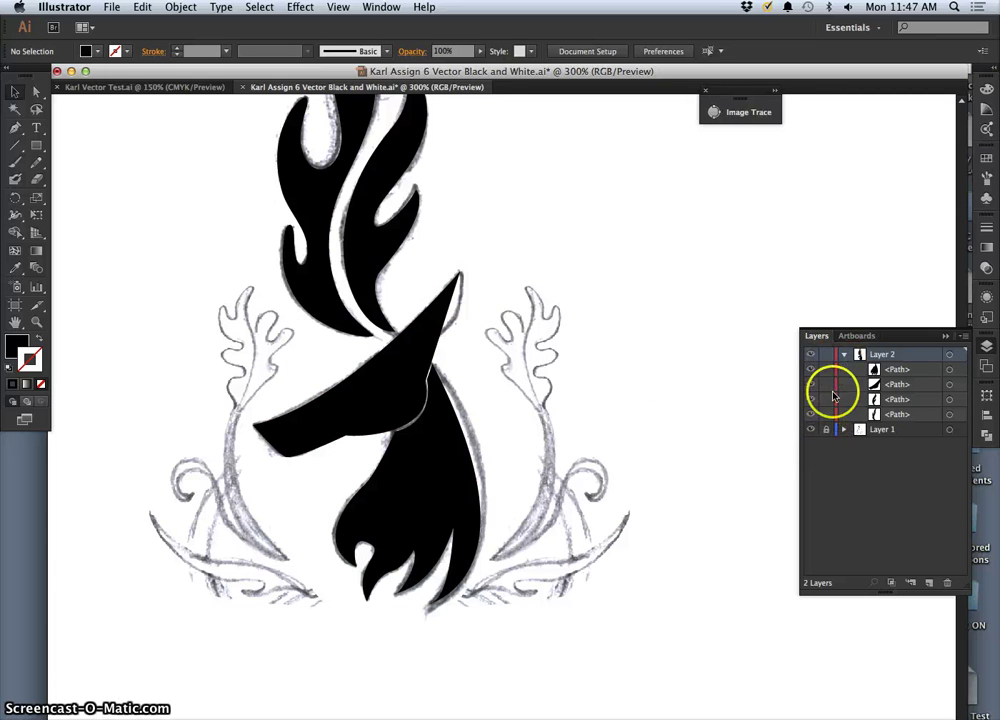
click(809, 430)
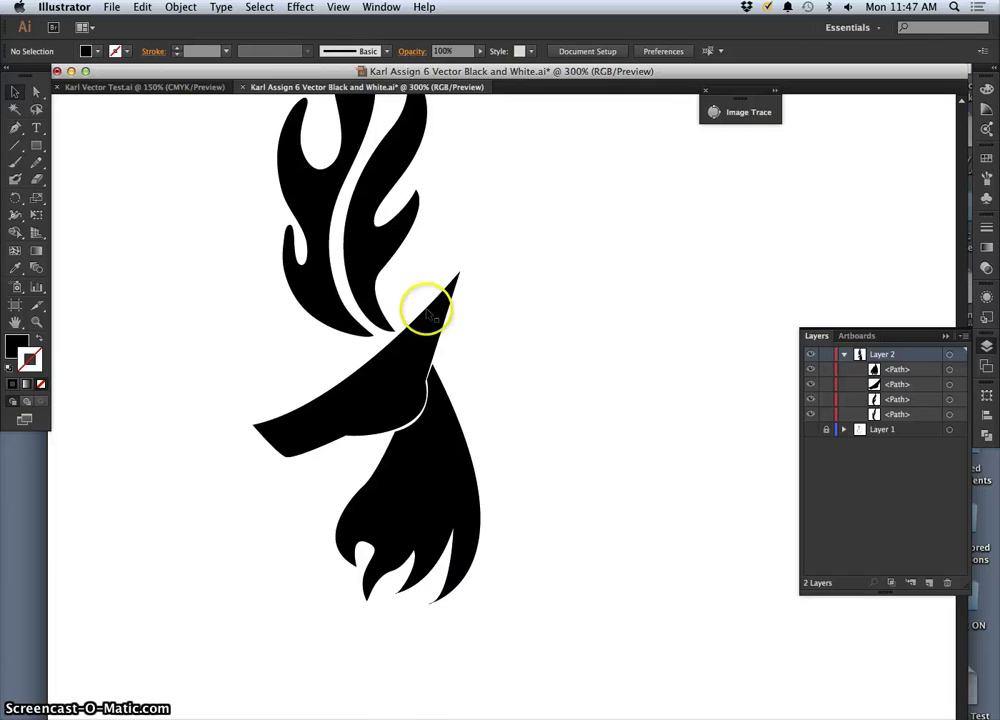
drag(511, 360, 507, 450)
key(super+minus)
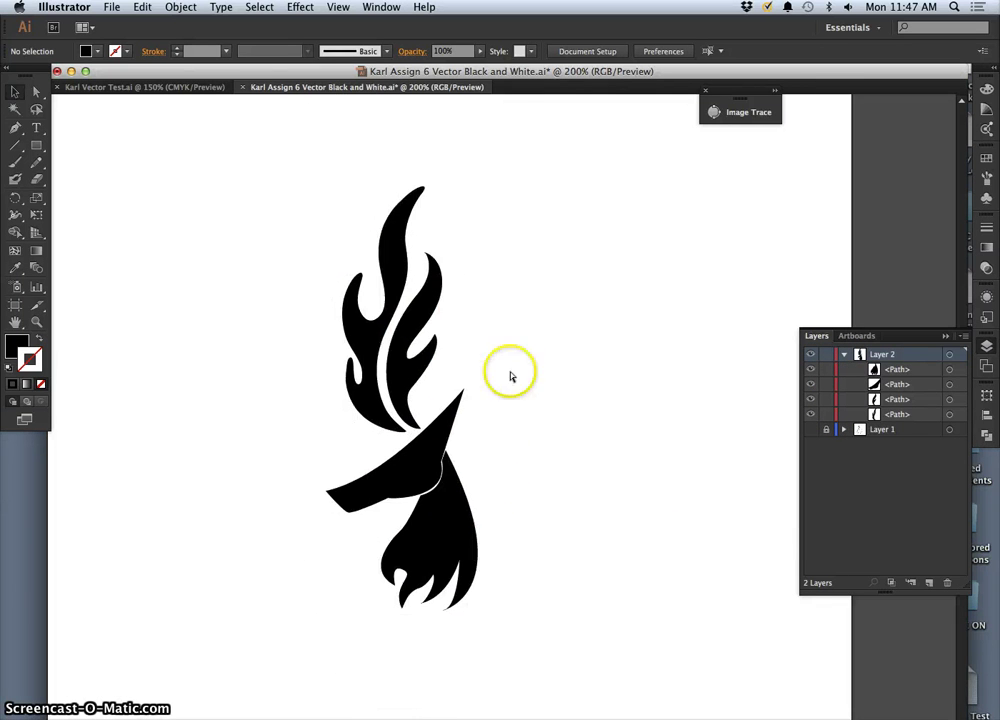
click(515, 500)
drag(467, 495, 441, 354)
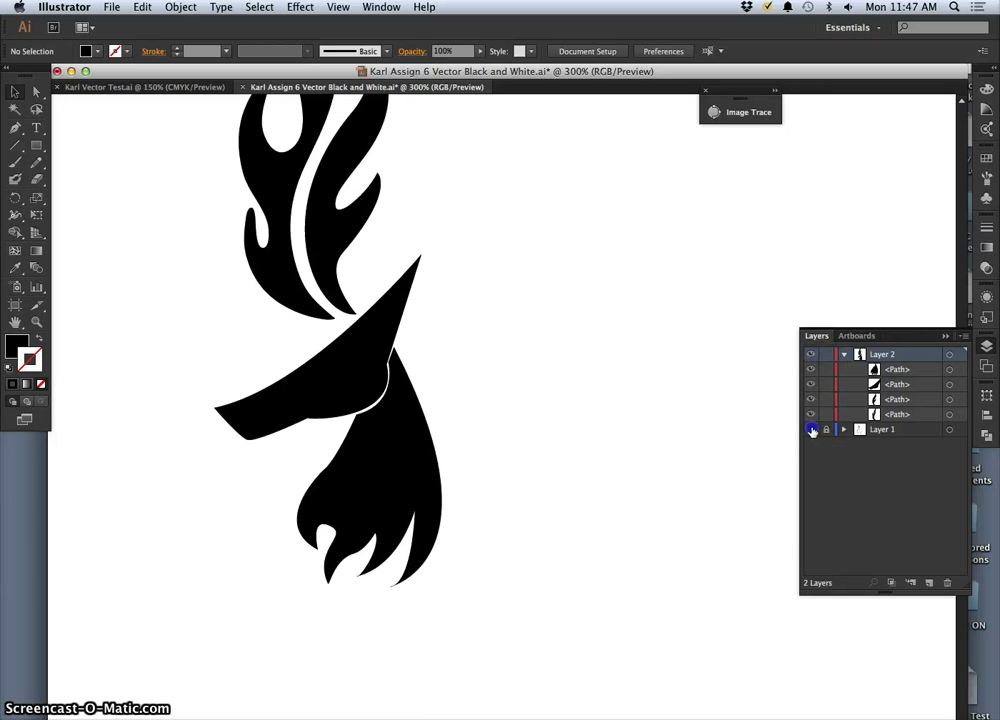
click(811, 429)
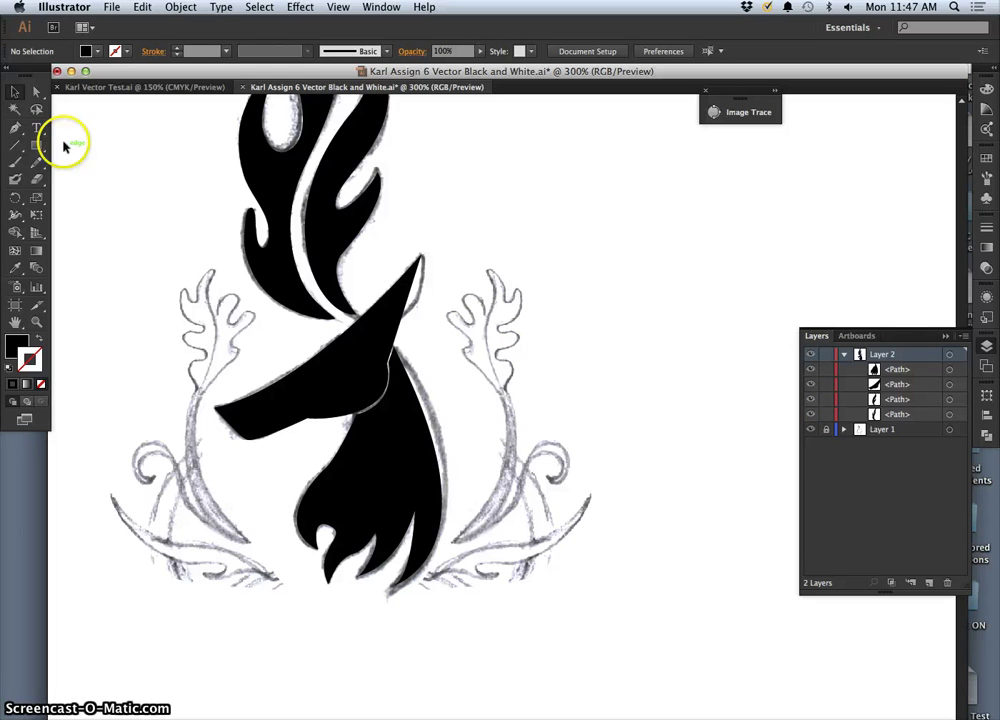
Select the head shape and redraw the back of the ear with the Pencil tool, following the sketch up to the ear tip.
click(37, 162)
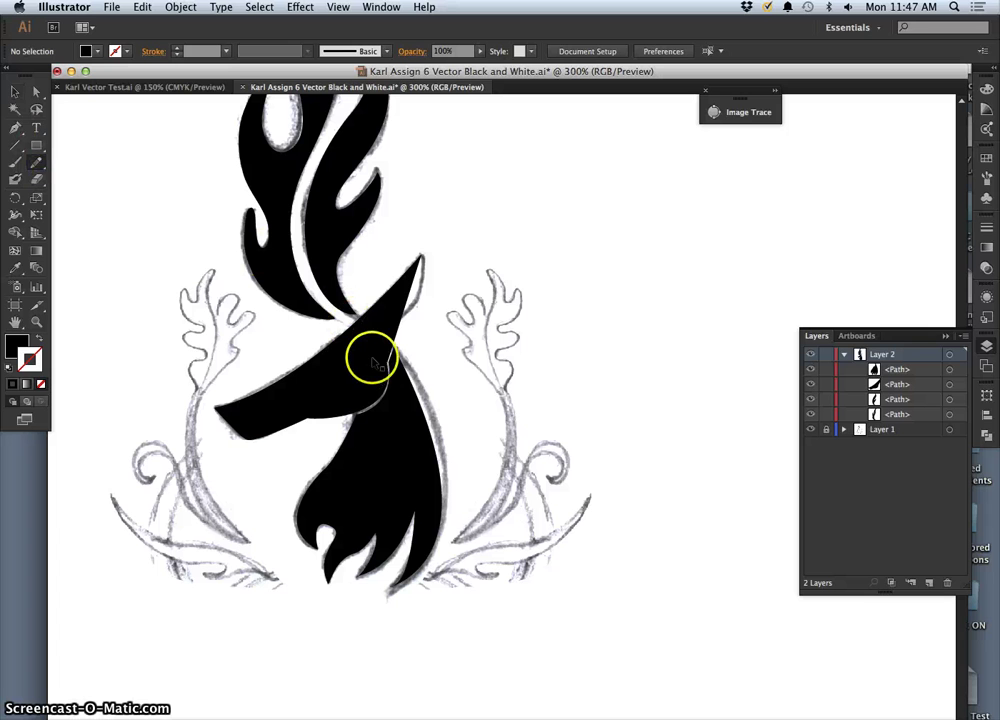
super+click(369, 344)
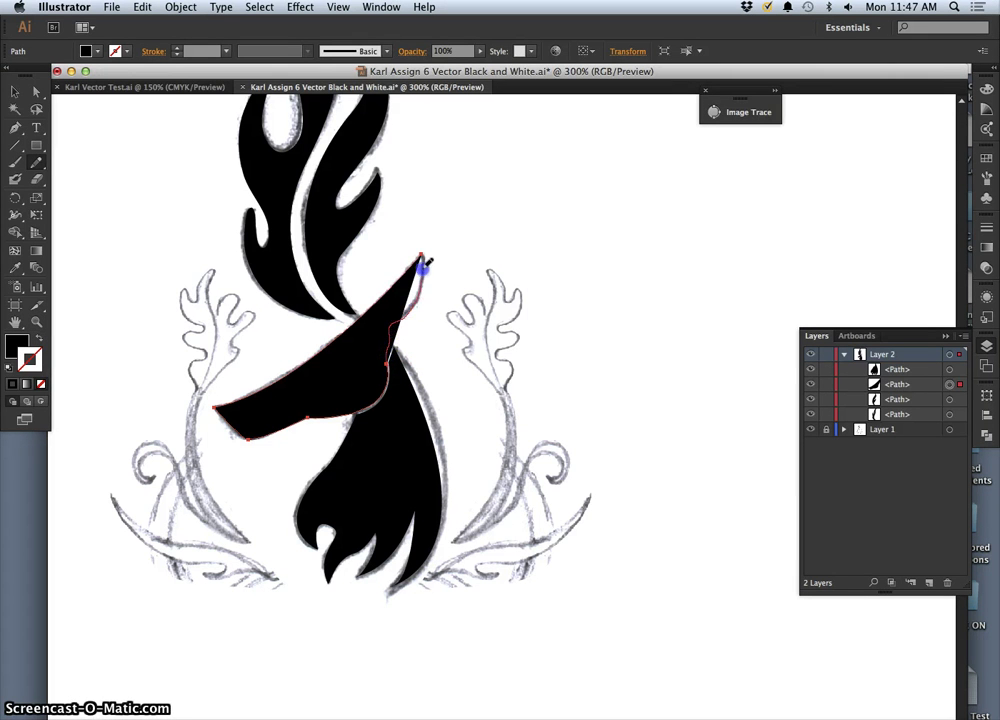
drag(422, 254, 423, 254)
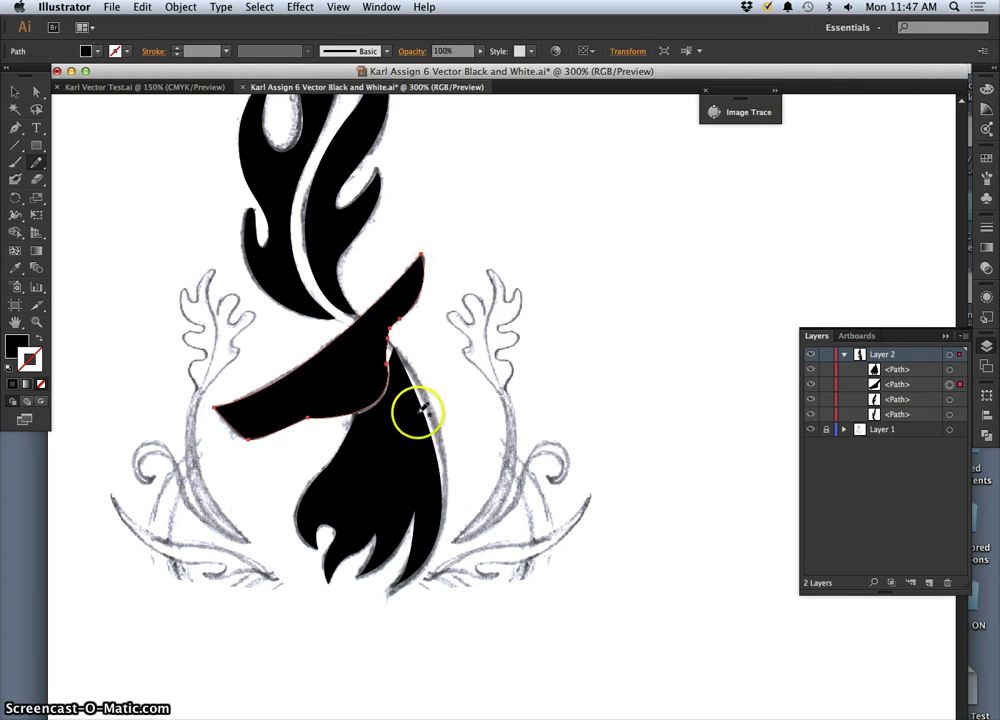
Select the neck shape and try to redraw its back edge with the Pencil from inside the head to the bottom tip.
key(super)
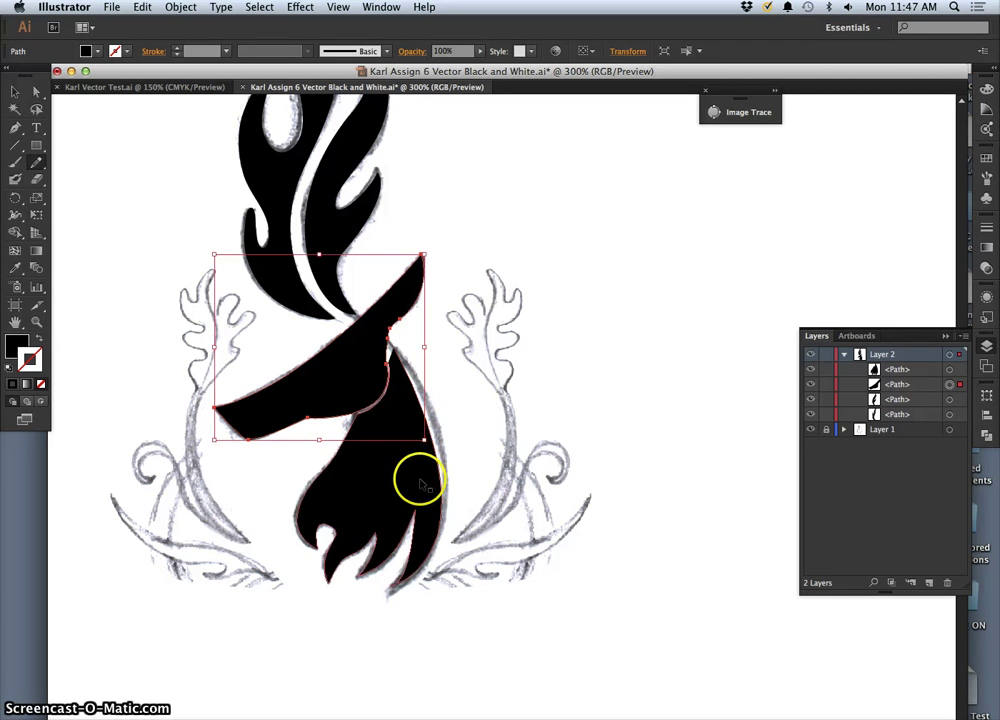
super+click(419, 477)
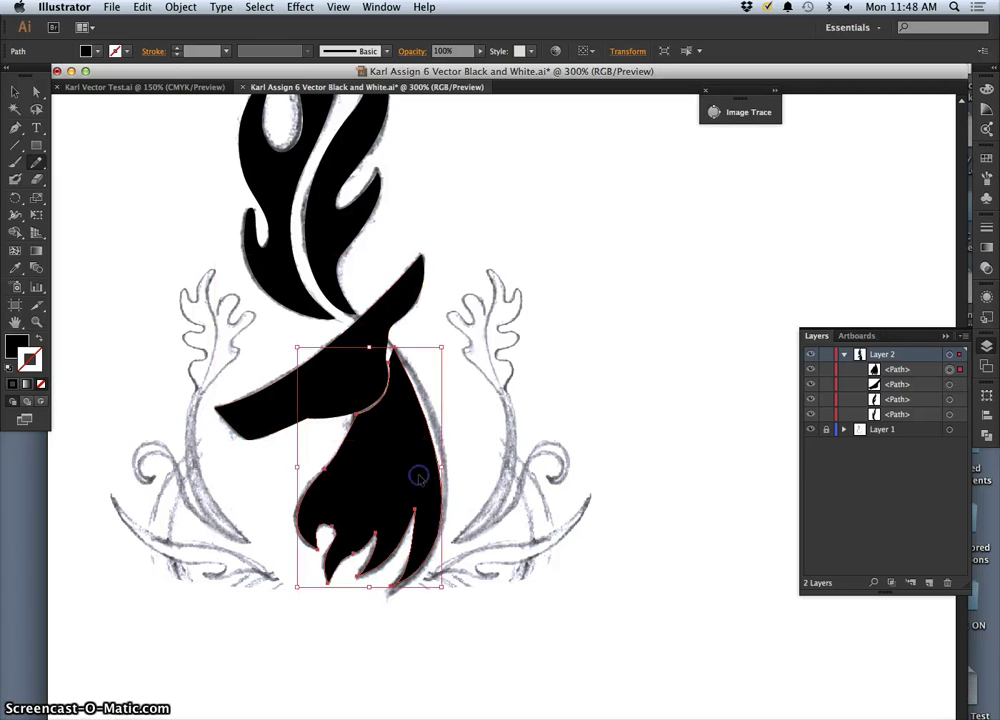
mouse_move(417, 400)
mouse_down()
mouse_move(415, 379)
mouse_move(385, 365)
mouse_move(384, 352)
mouse_up()
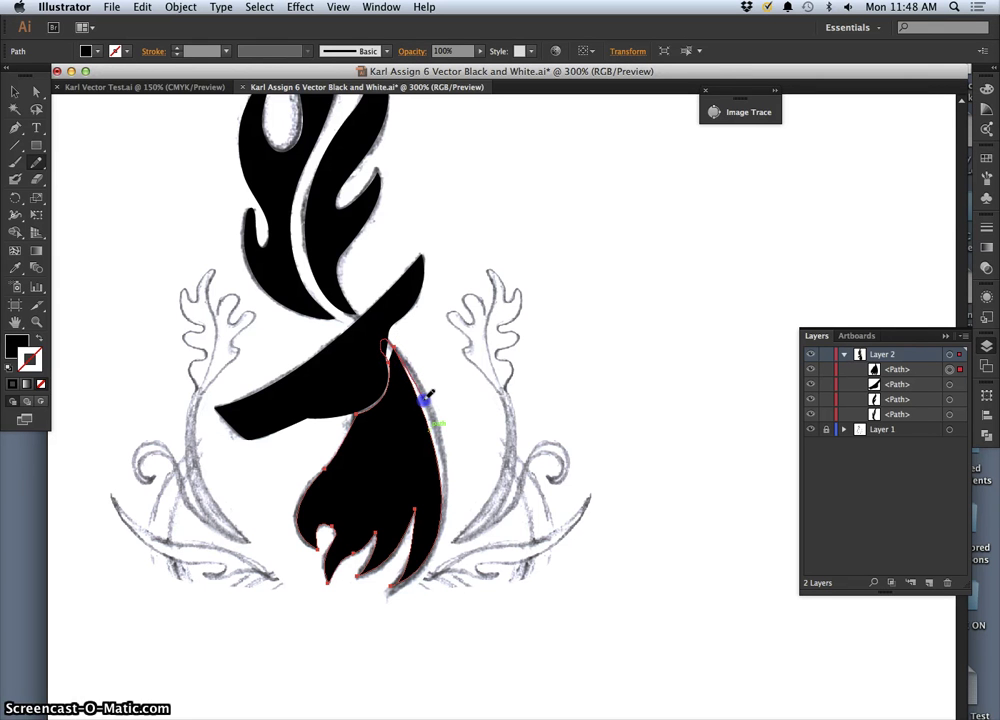
drag(425, 398, 434, 418)
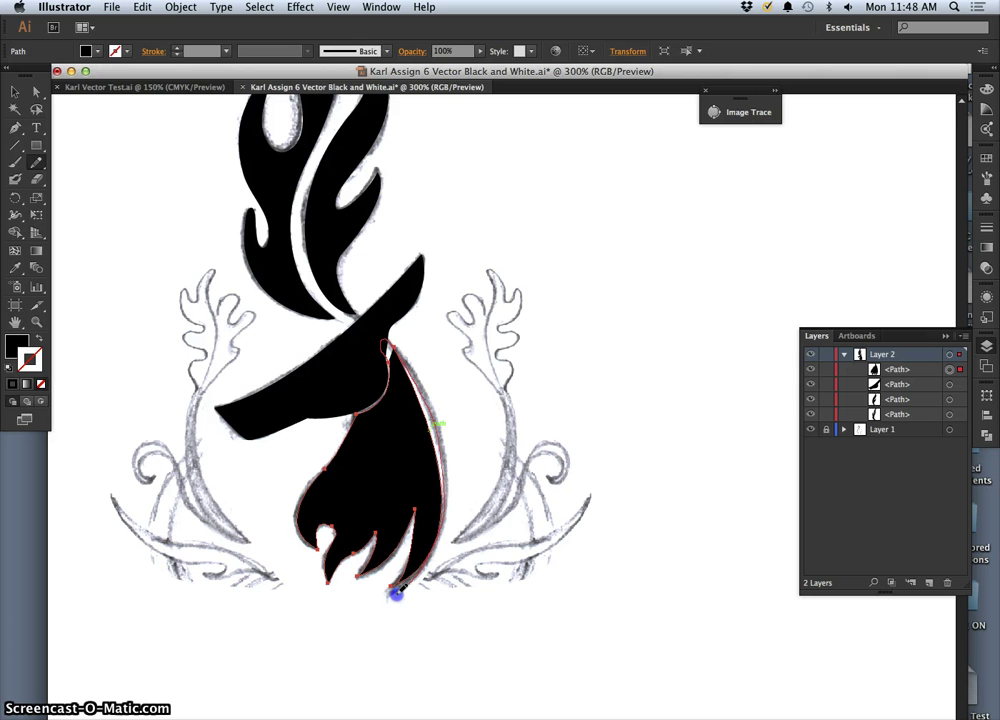
drag(396, 590, 438, 460)
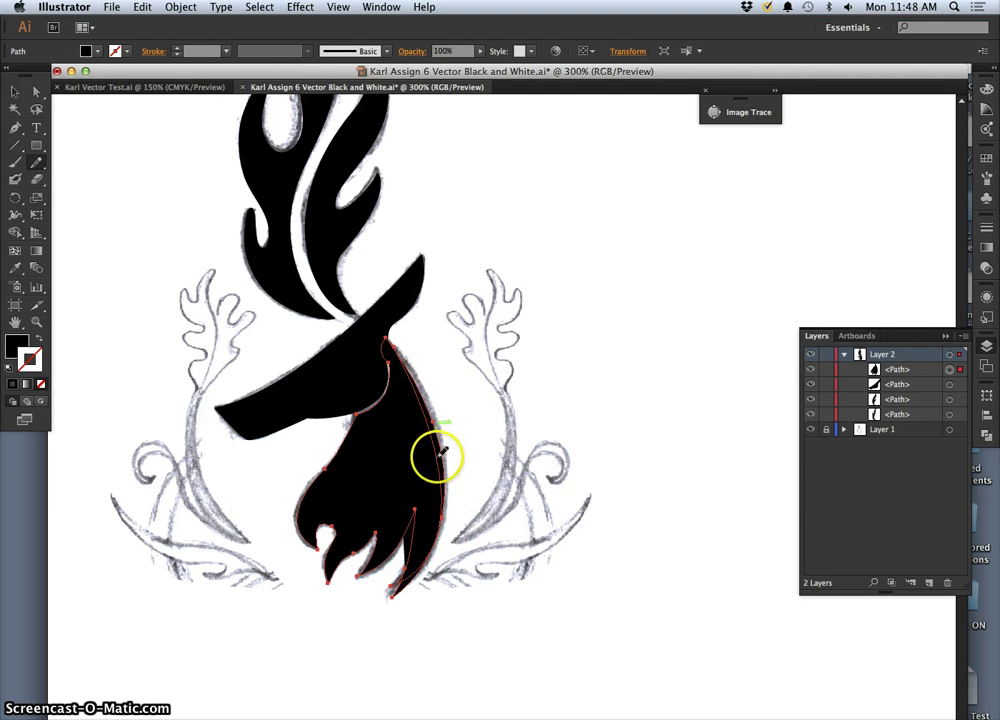
key(super+equal)
key(super+equal)
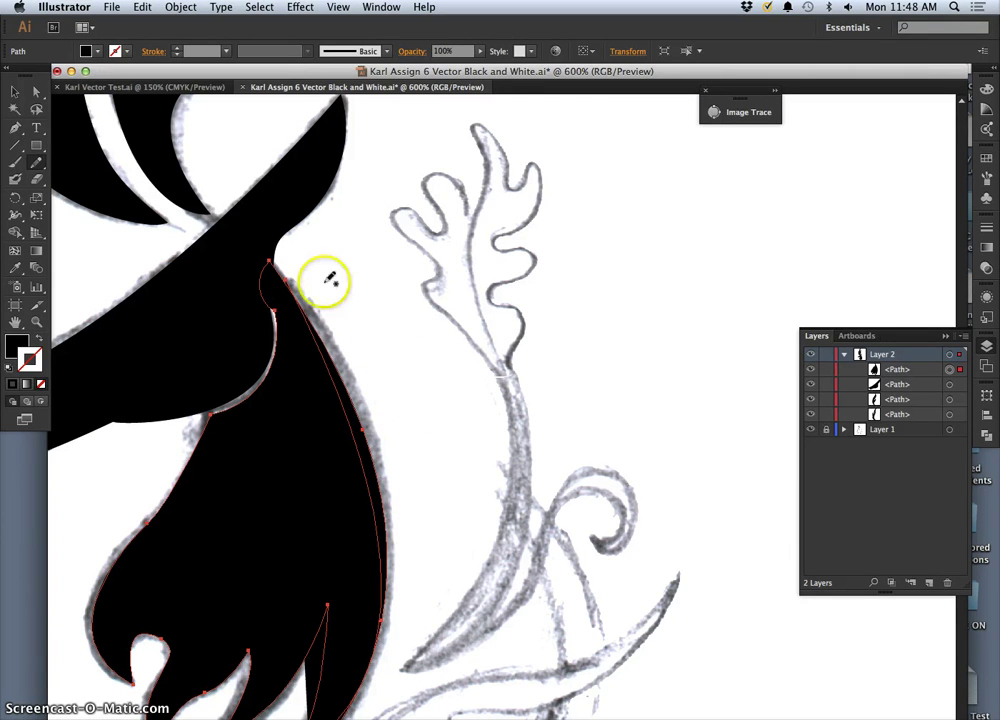
Extend the neck's rear bottom tip along the sketch and redraw its top end to overlap the head, using the Pencil.
scroll(338, 419, down, 3)
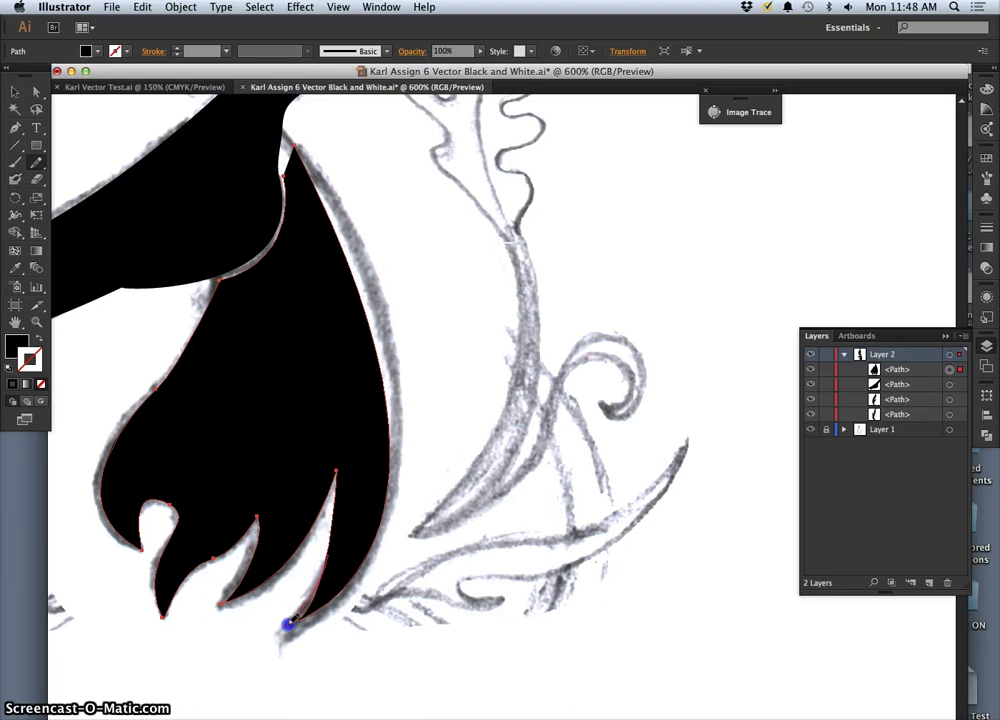
drag(289, 623, 280, 635)
drag(372, 540, 376, 534)
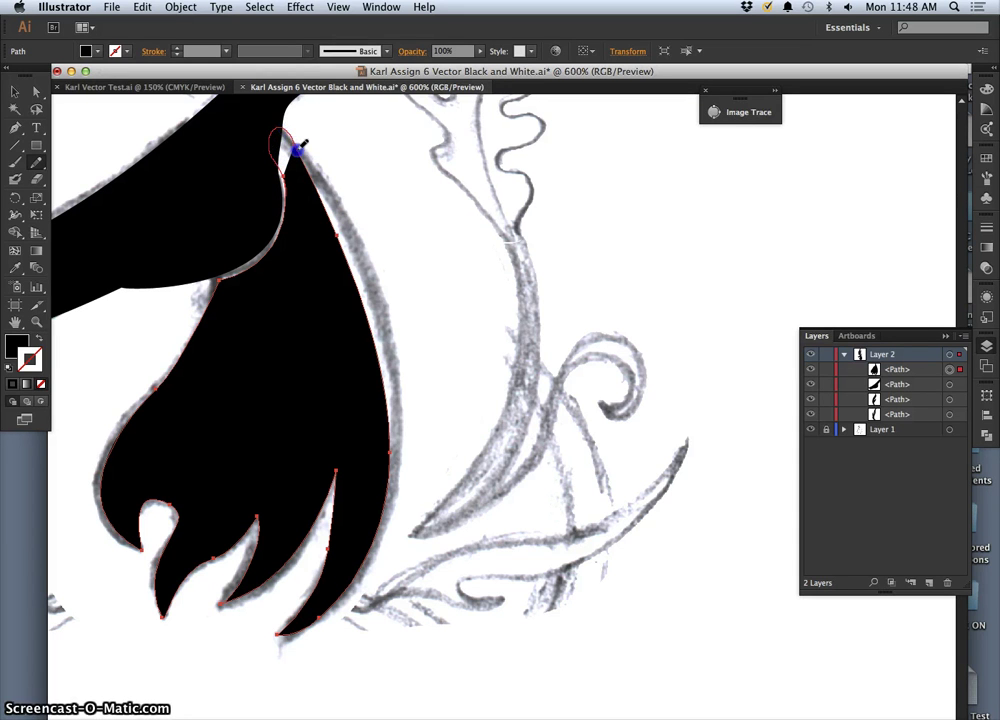
drag(326, 208, 327, 226)
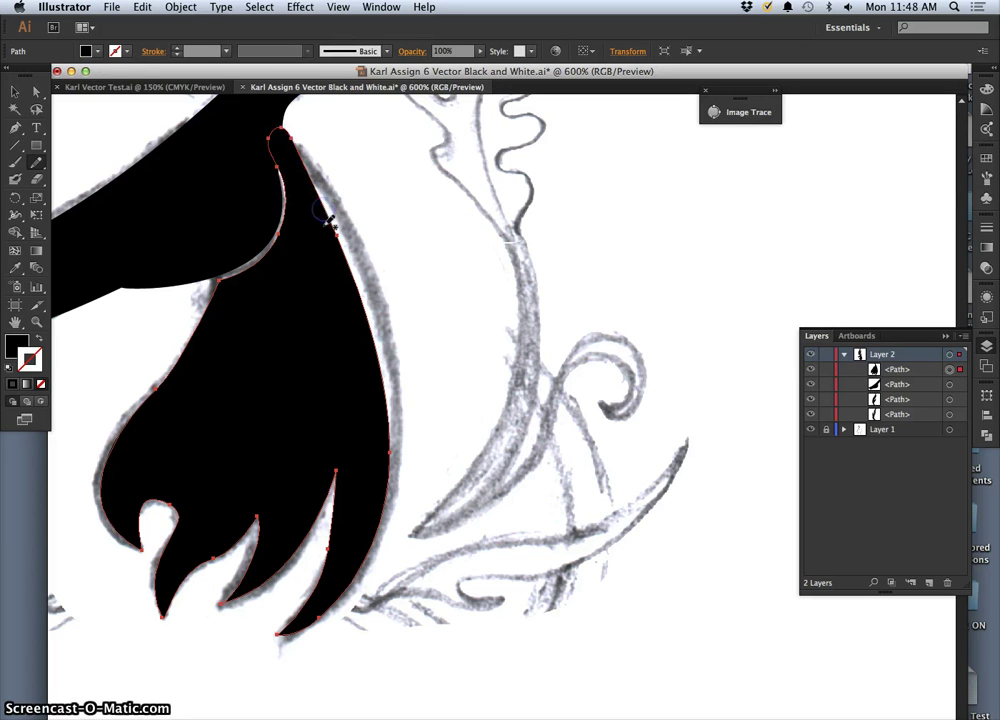
Redraw the back of the neck along the sketch line with the Pencil and reshape the rear lock to a sharp point.
drag(292, 136, 284, 127)
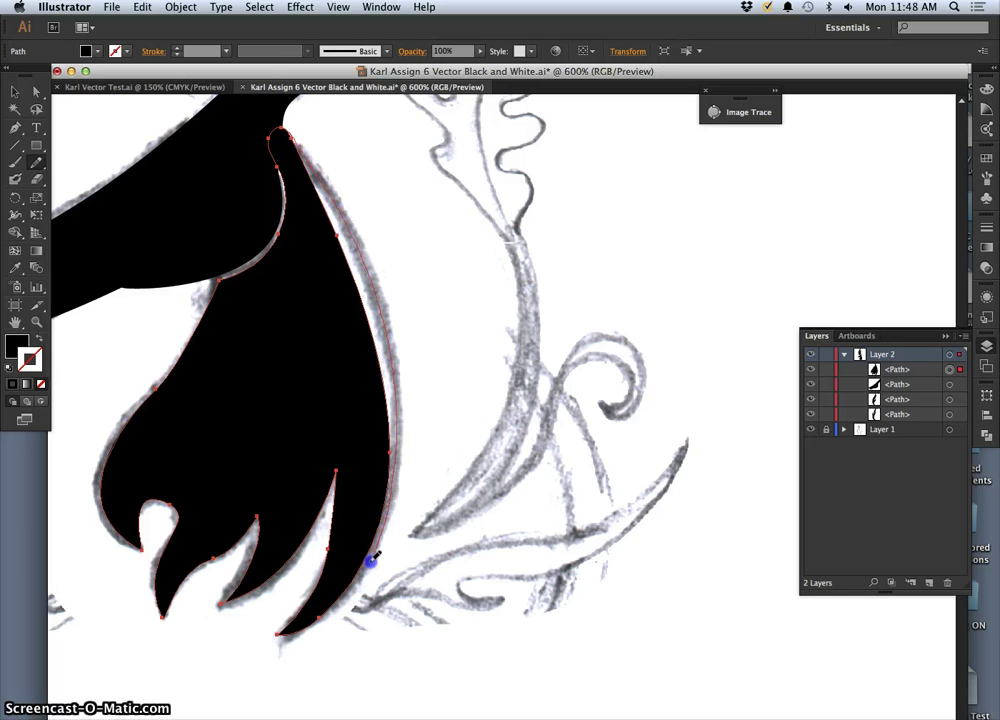
mouse_move(302, 638)
mouse_down()
mouse_move(287, 641)
mouse_move(290, 632)
mouse_up()
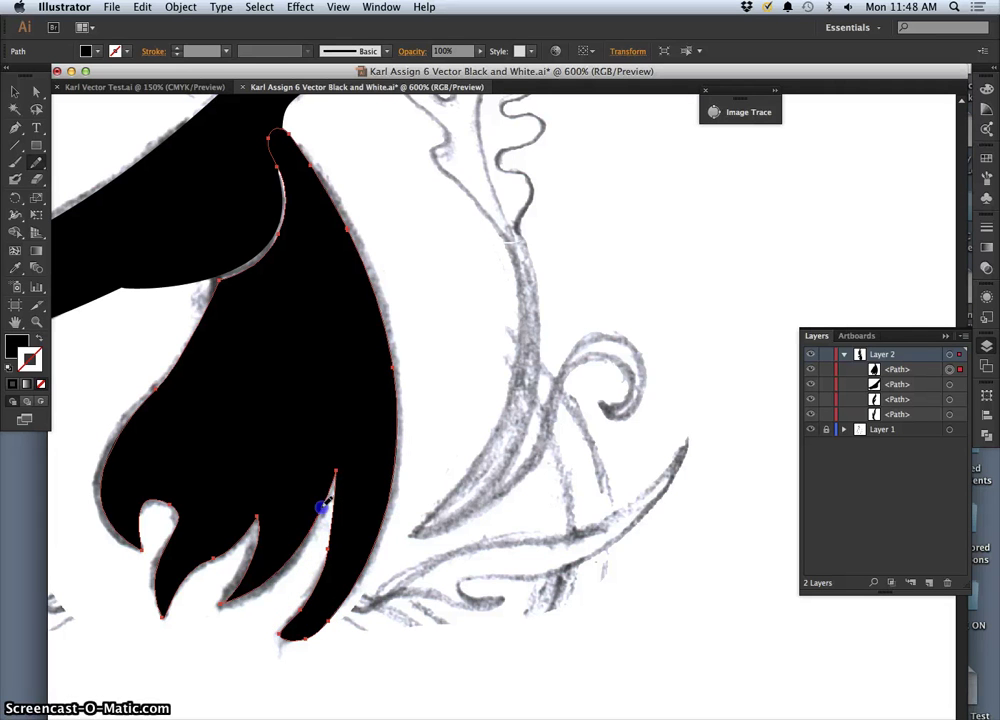
drag(322, 506, 333, 477)
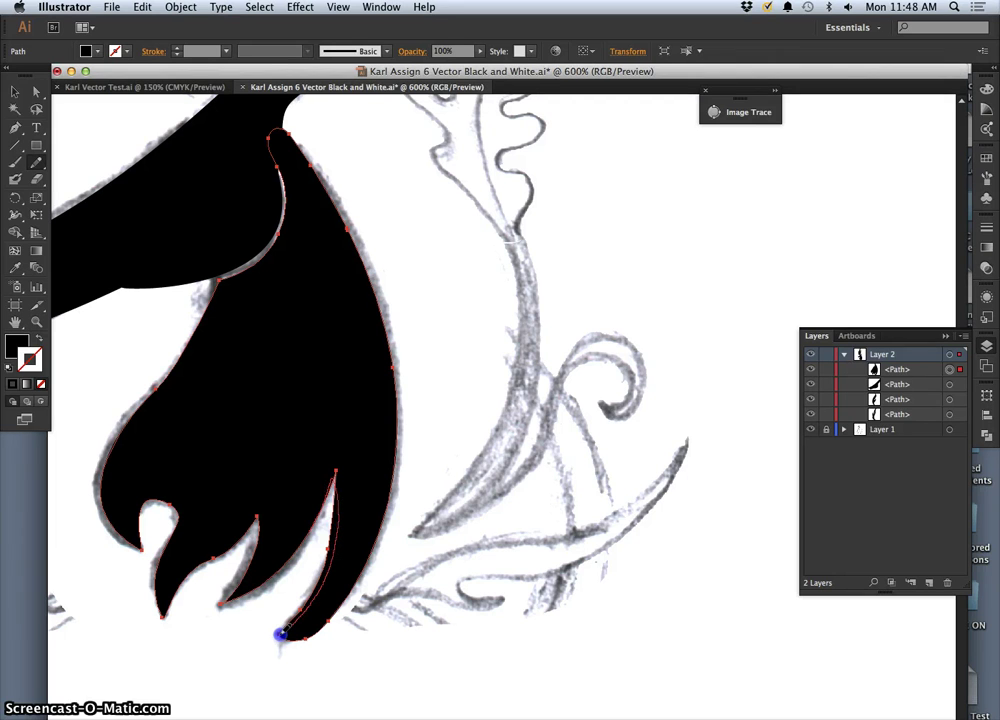
drag(291, 633, 319, 619)
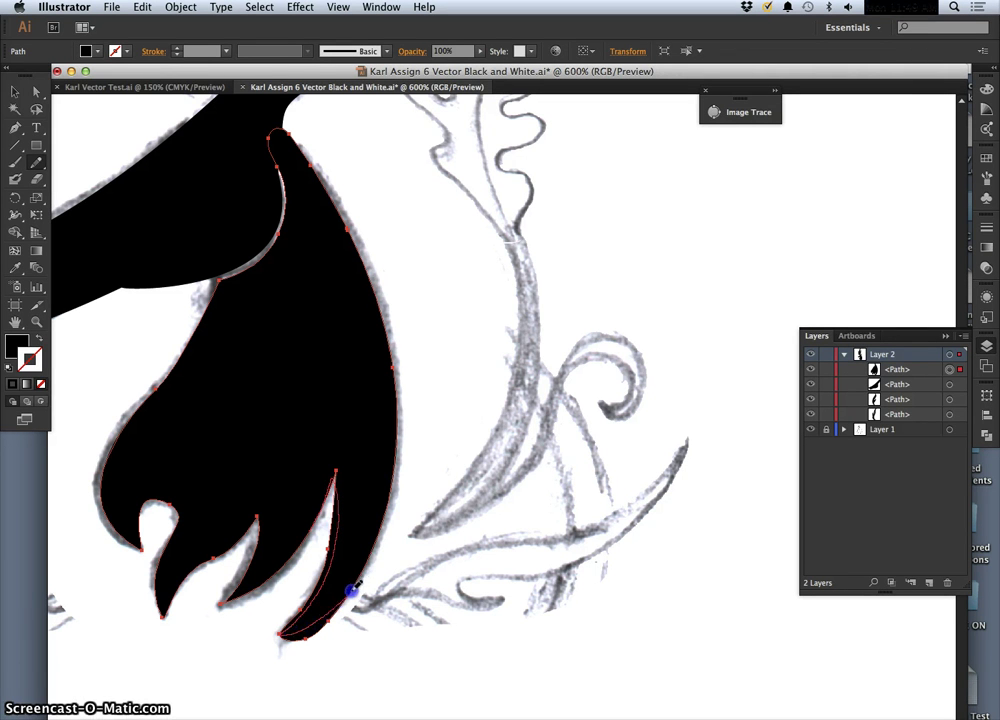
drag(395, 468, 357, 598)
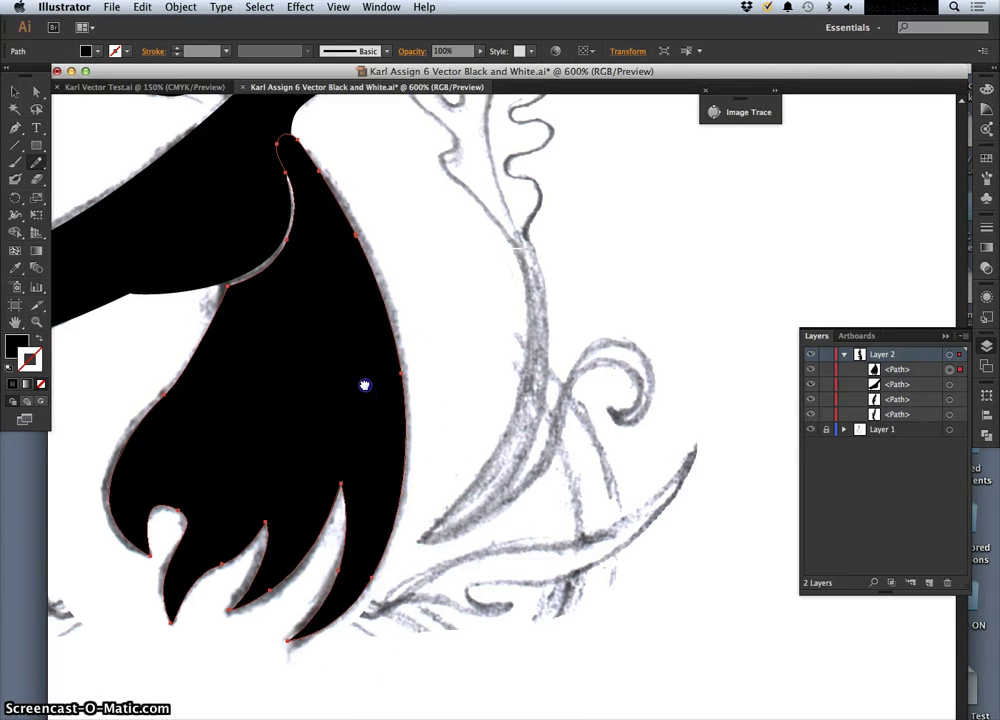
Redraw the neck's upper end into the head below the ear so the outlines merge smoothly, and deselect the shape.
drag(366, 386, 475, 455)
drag(413, 205, 432, 245)
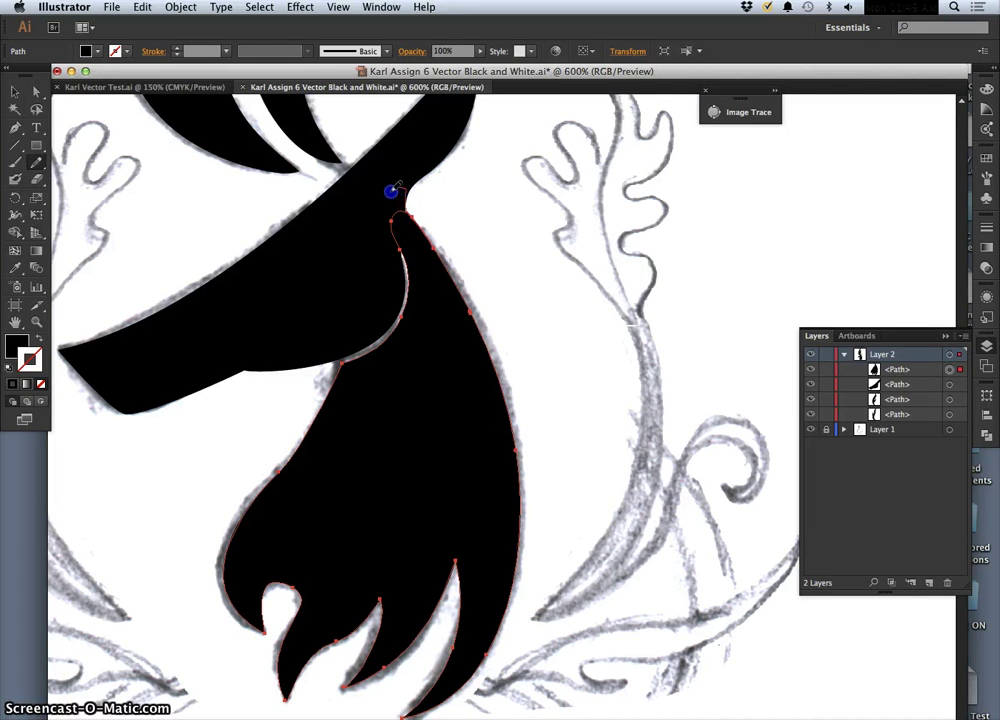
drag(393, 216, 404, 268)
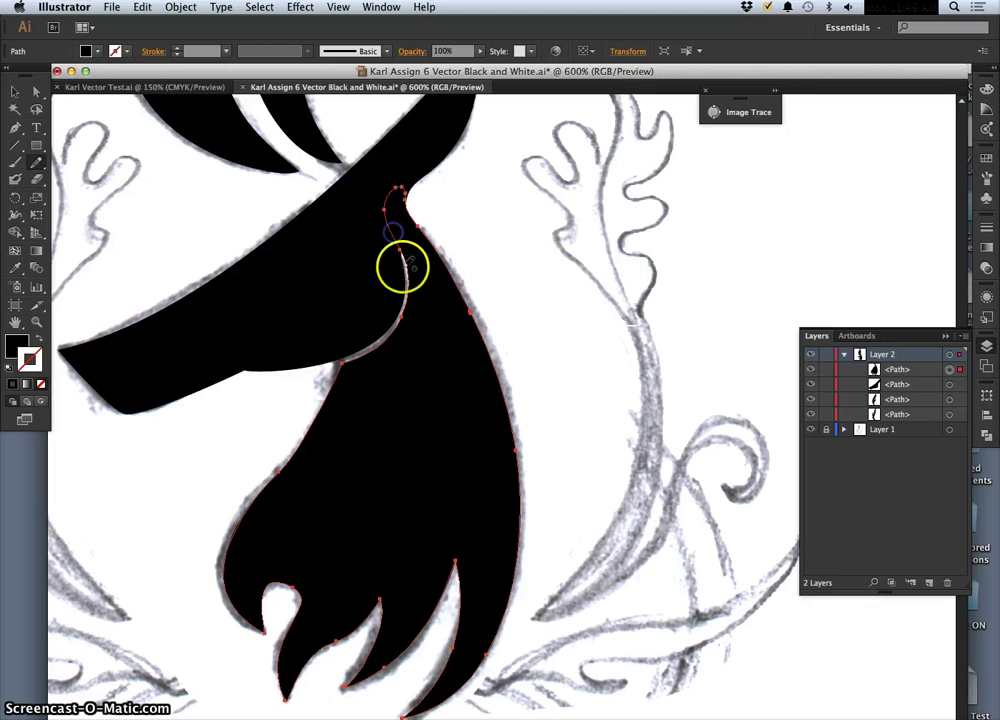
super+click(538, 281)
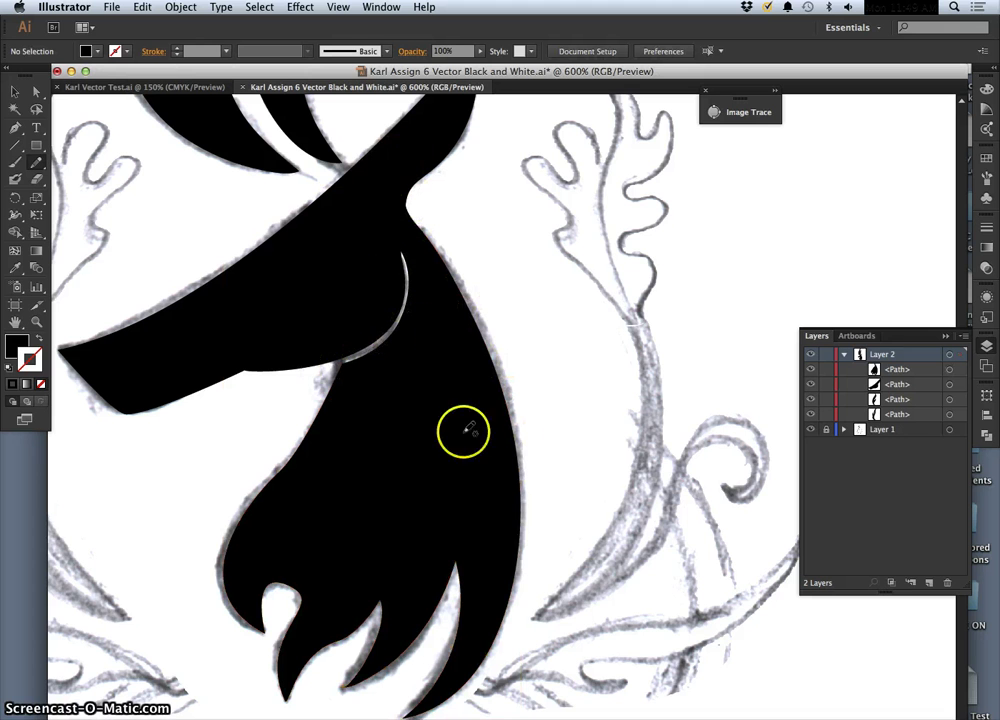
Hide the sketch layer to check how the reshaped ear and neck join in the full silhouette, and show it again.
click(810, 429)
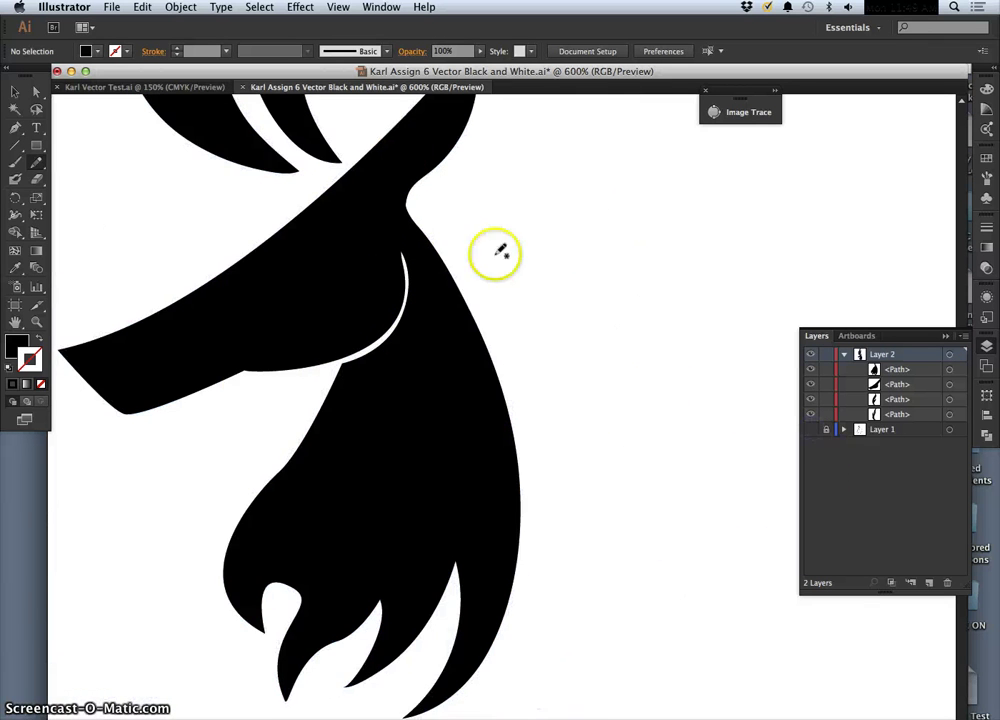
key(super+minus)
key(super+minus)
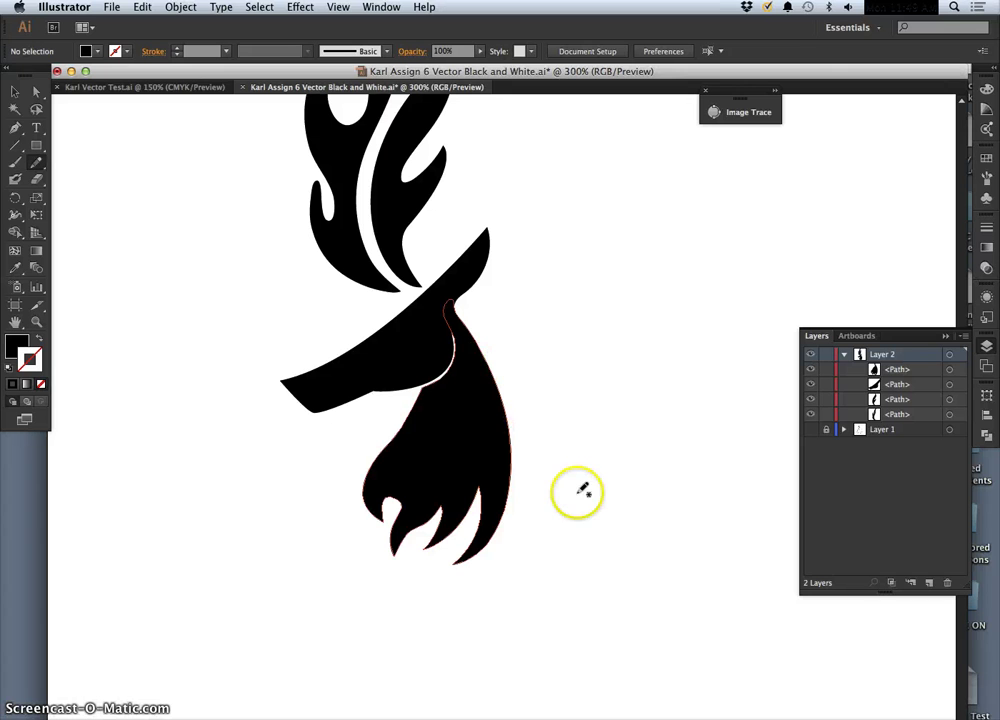
key(super+z)
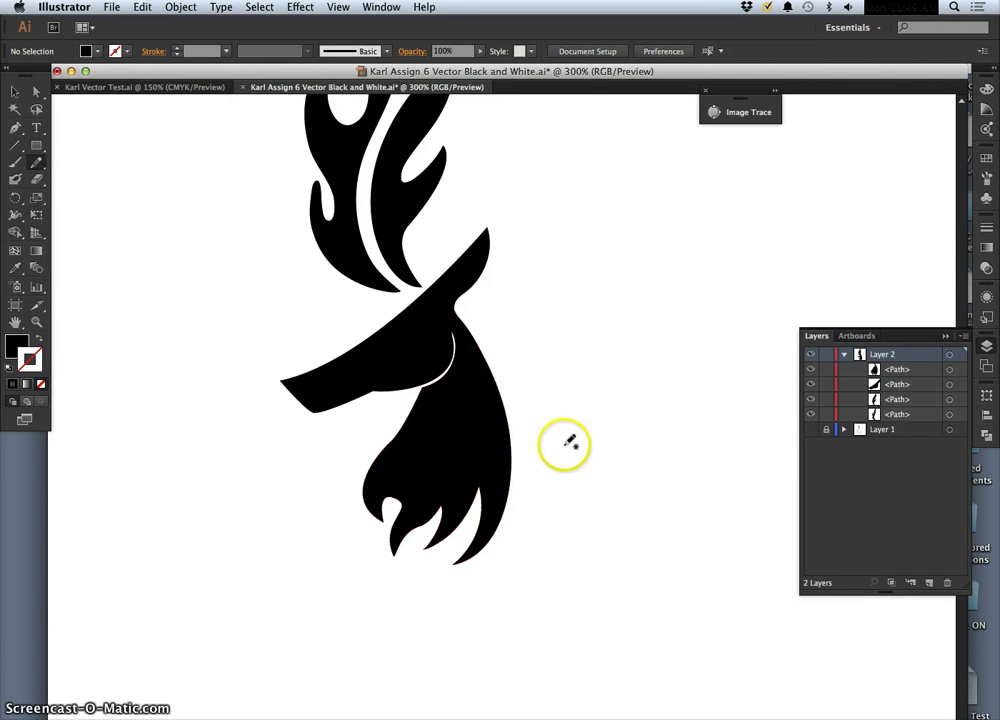
click(812, 429)
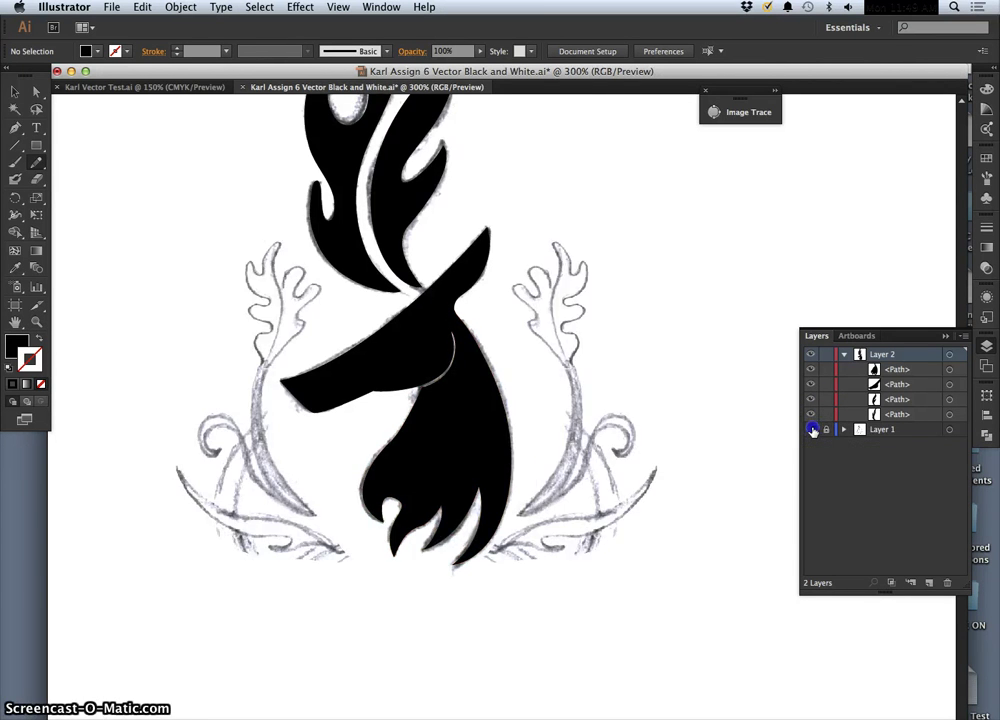
Hide the sketch layer and unite the deer's head and neck into a single shape with Pathfinder, ending with nothing selected.
click(811, 428)
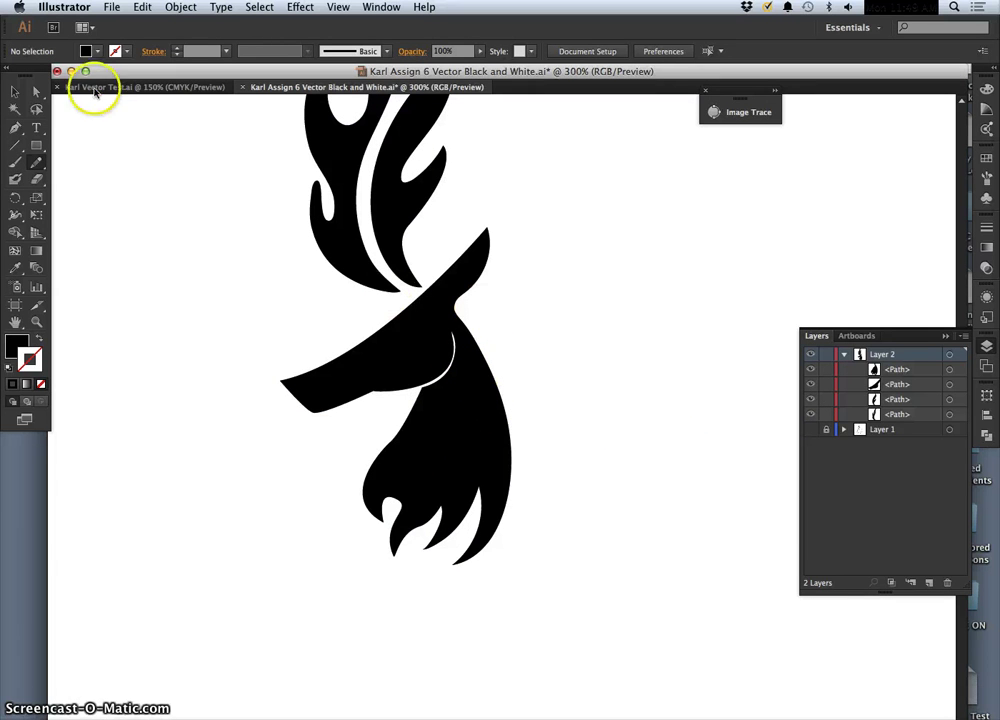
click(409, 346)
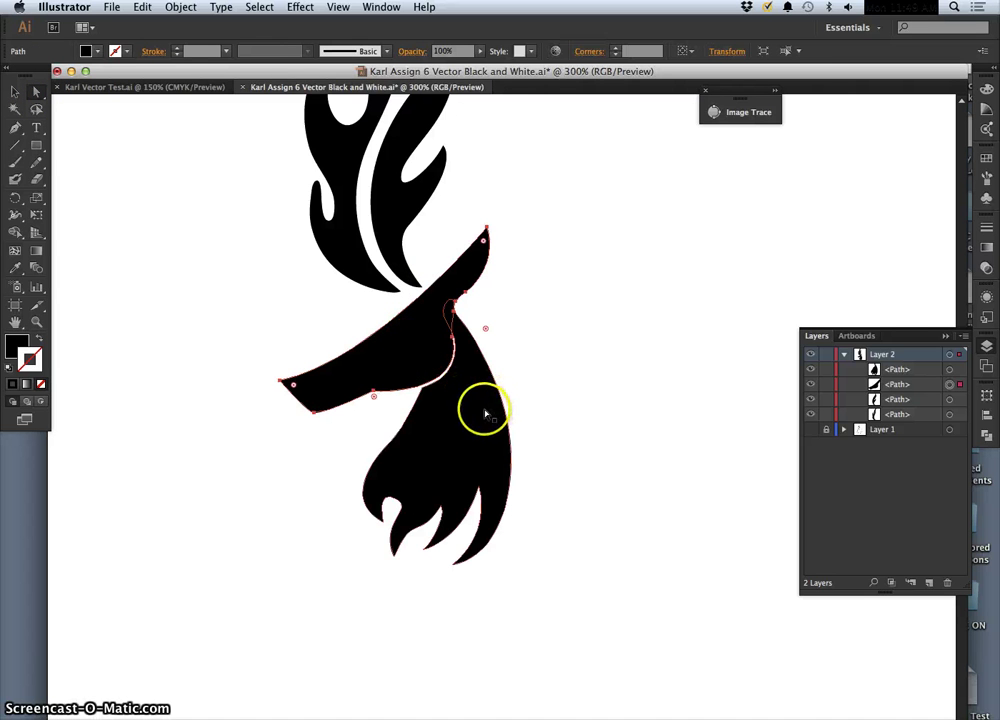
shift+click(482, 408)
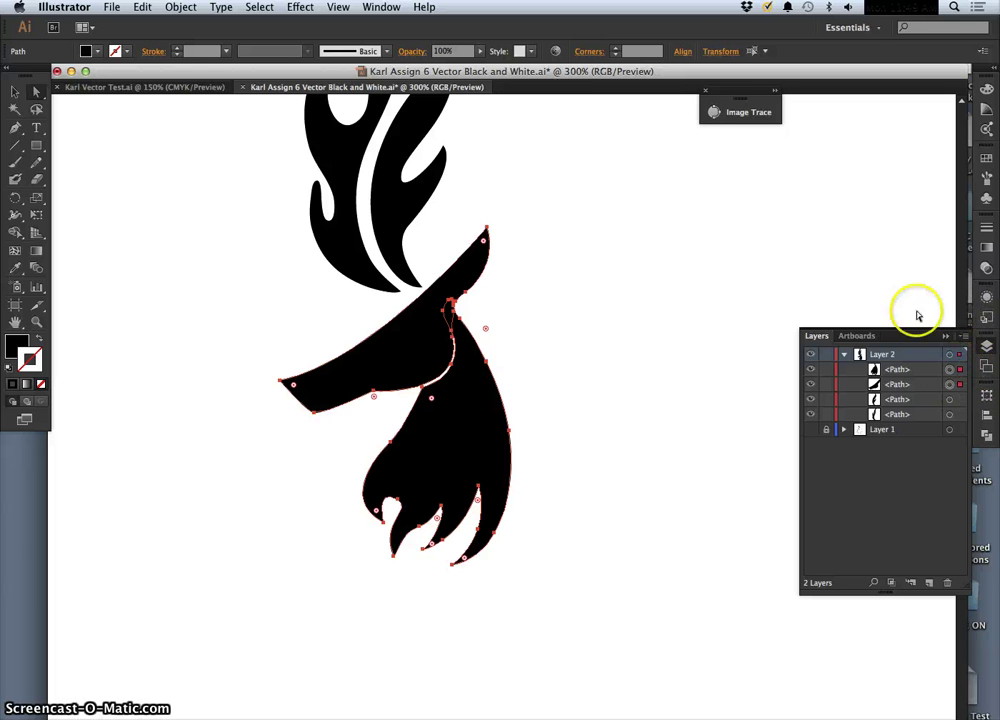
click(381, 7)
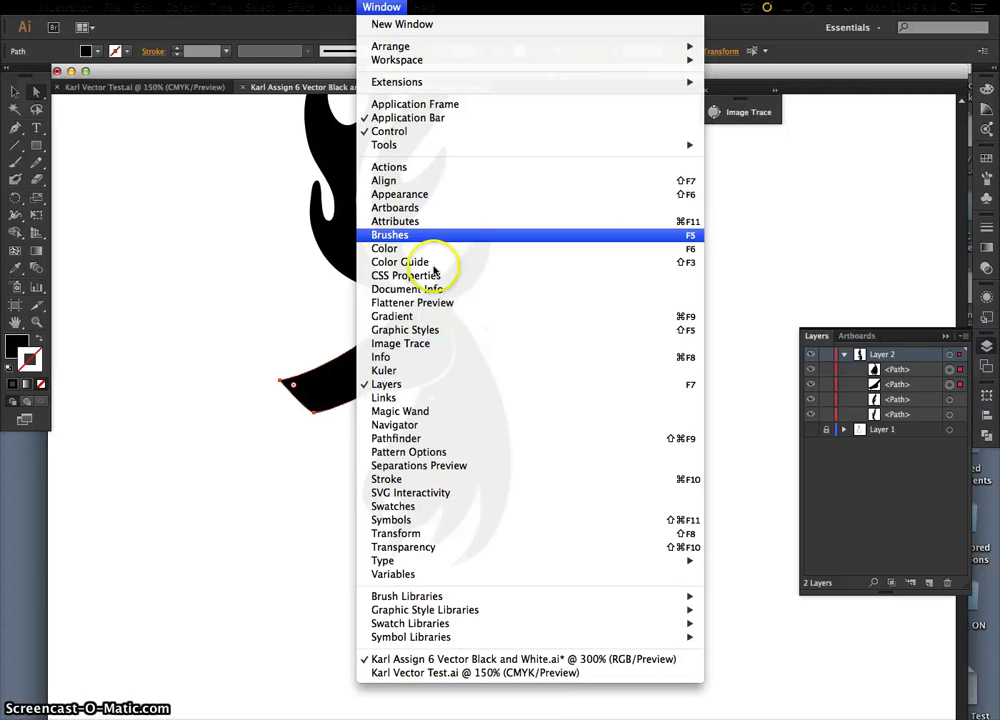
click(988, 318)
click(987, 318)
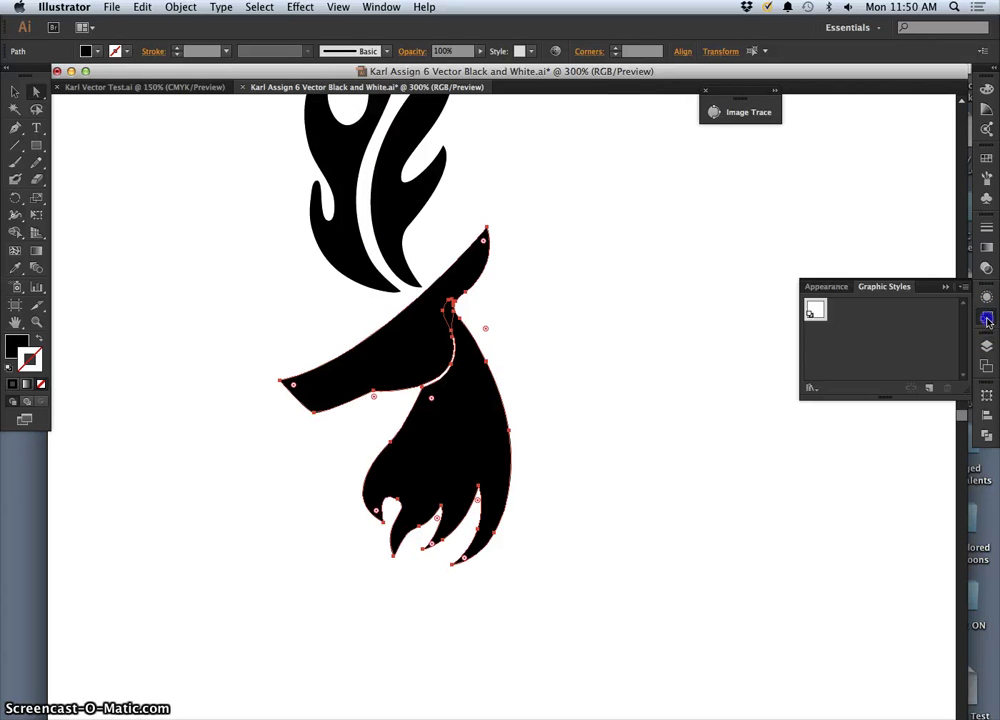
click(987, 398)
click(985, 437)
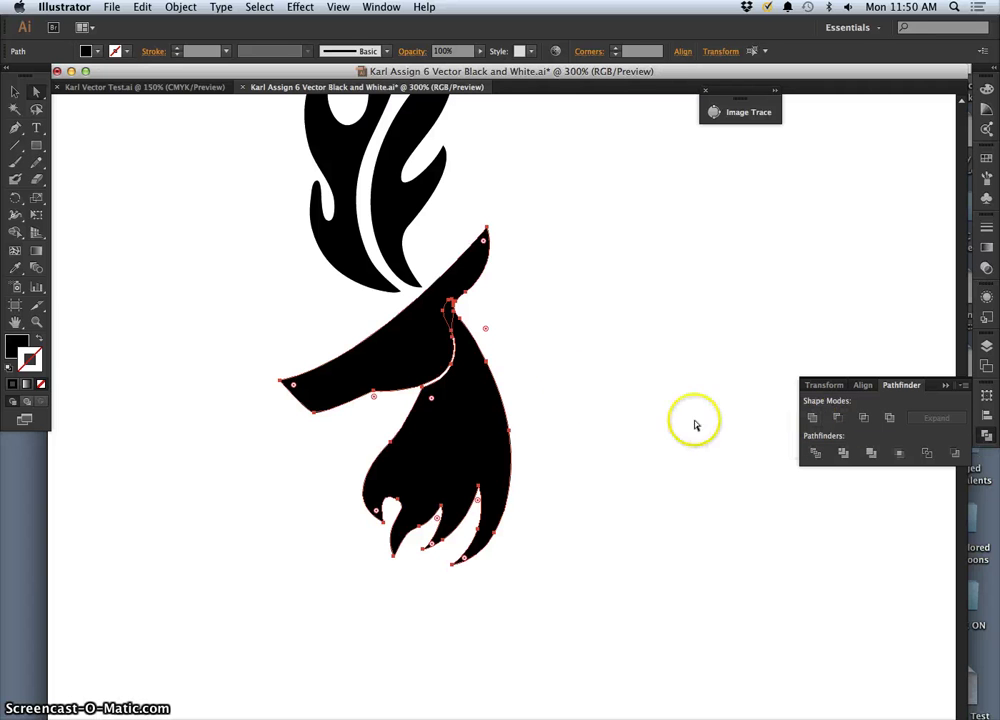
click(814, 418)
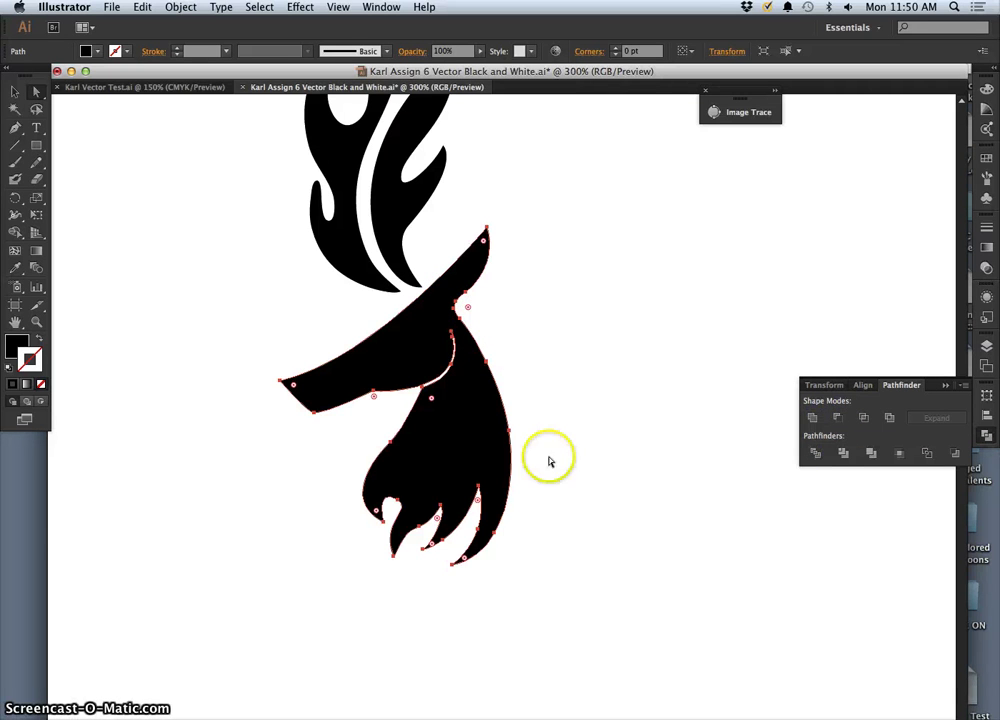
click(519, 362)
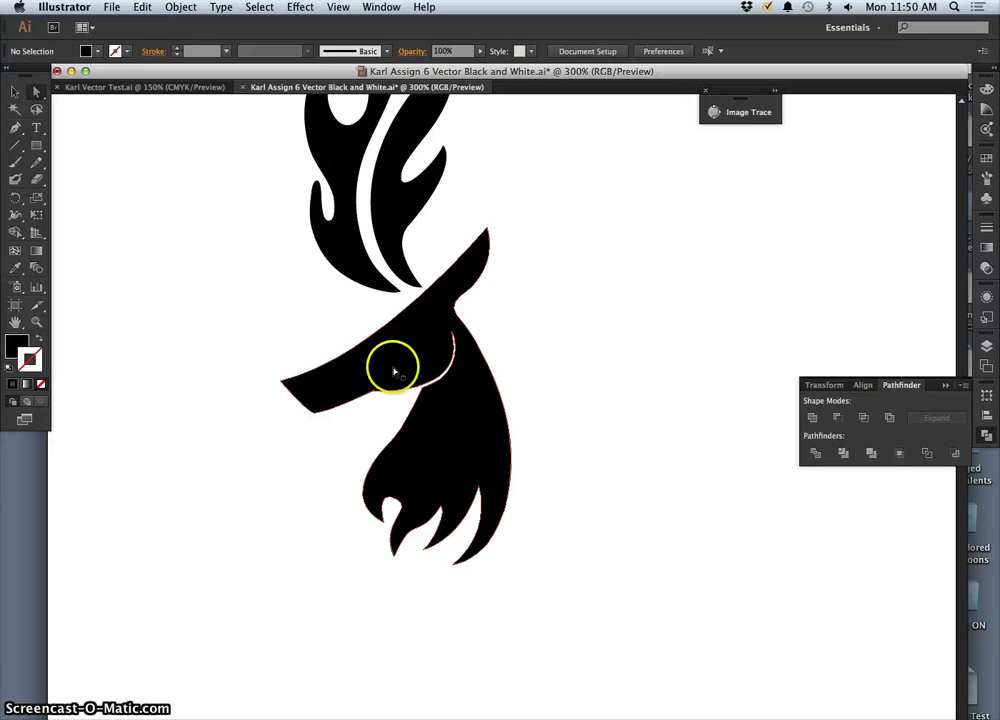
Examine the join between the head and neck up close, and check the merged path in the layer list.
key(super+equal)
key(super+equal)
key(super+equal)
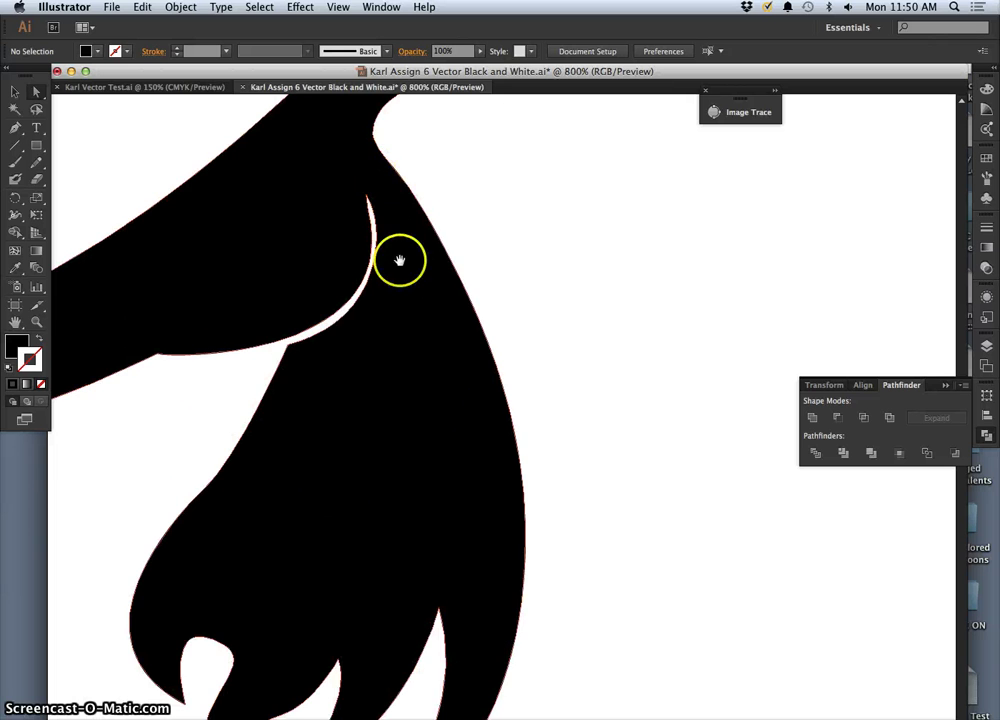
drag(397, 263, 438, 338)
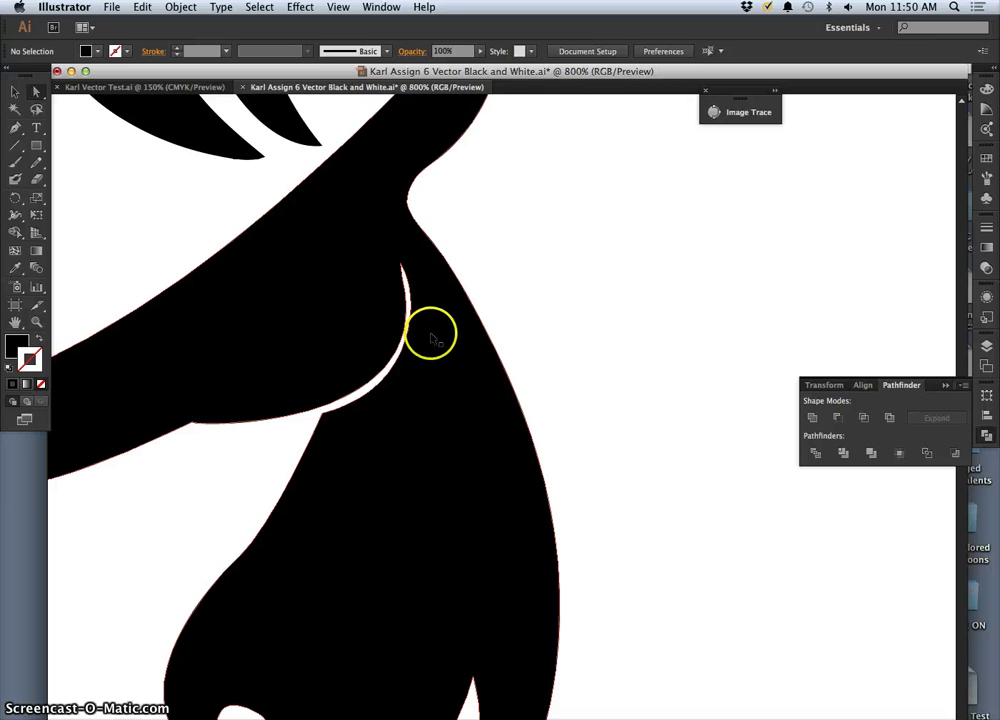
key(super+minus)
key(super+minus)
key(super+minus)
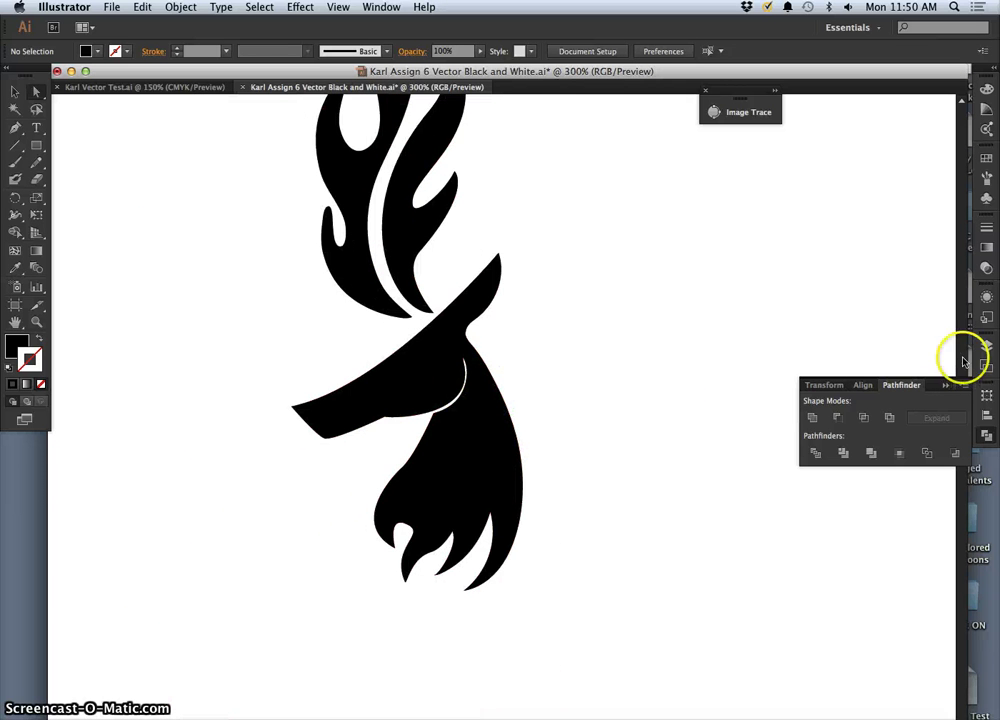
click(986, 348)
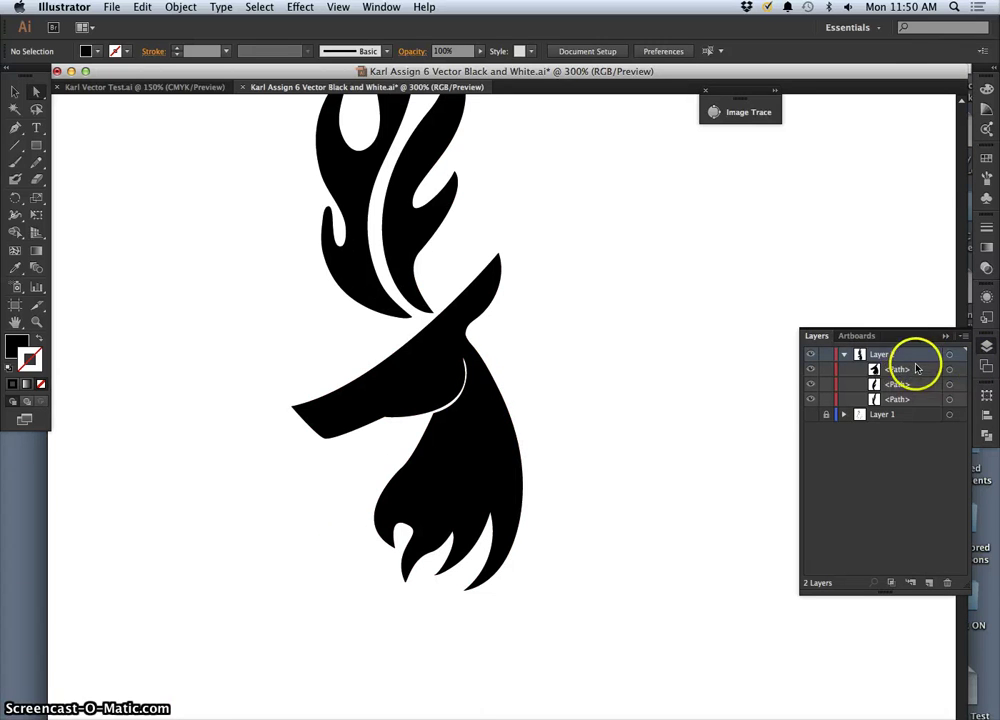
Swap the merged head and neck shape's fill and stroke to inspect its outline, restore the black fill, and deselect it.
click(447, 463)
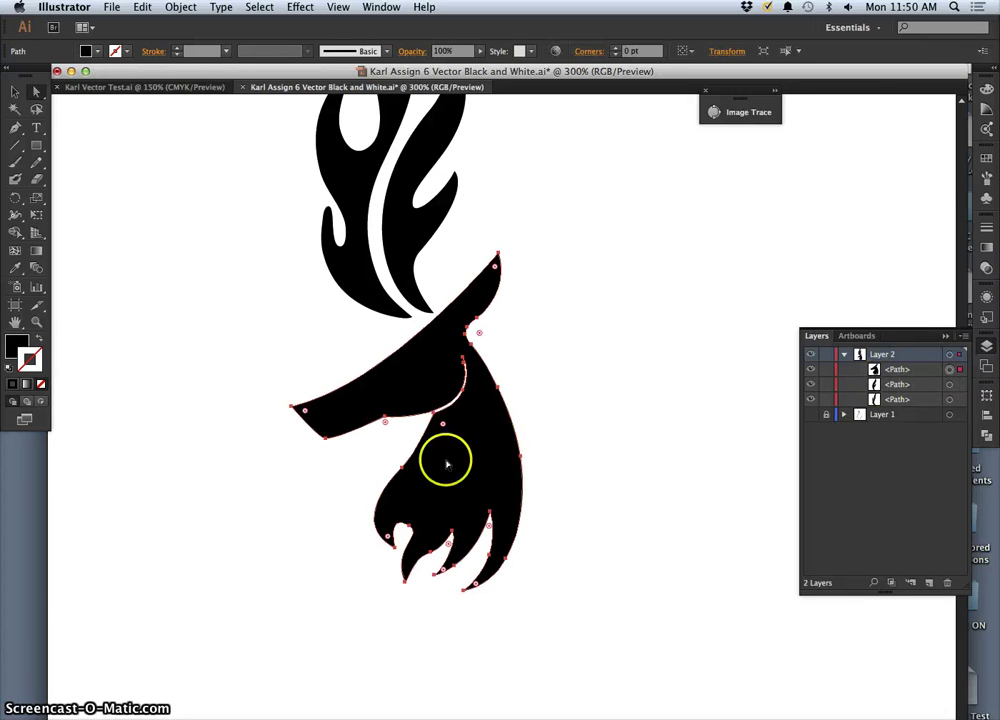
click(37, 343)
click(39, 341)
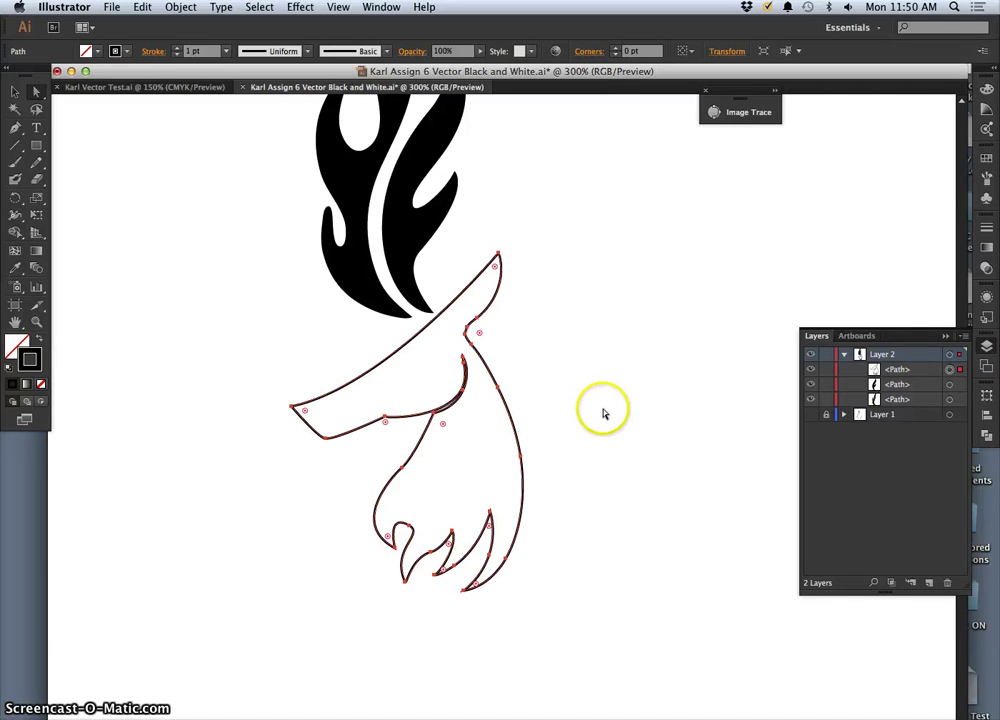
key(v)
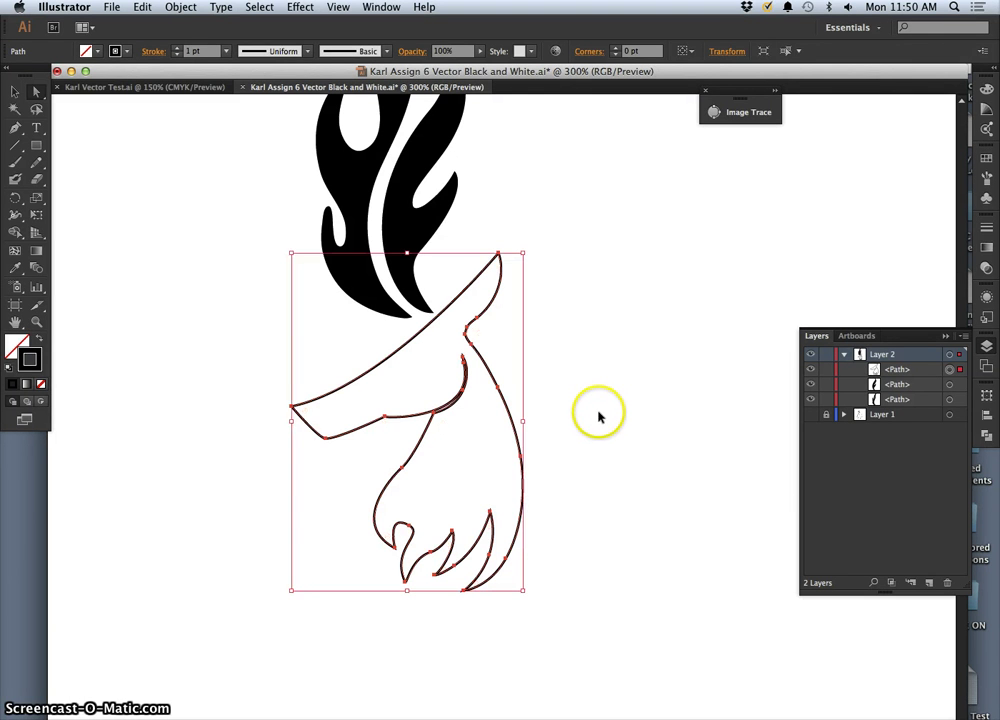
key(shift+x)
click(598, 415)
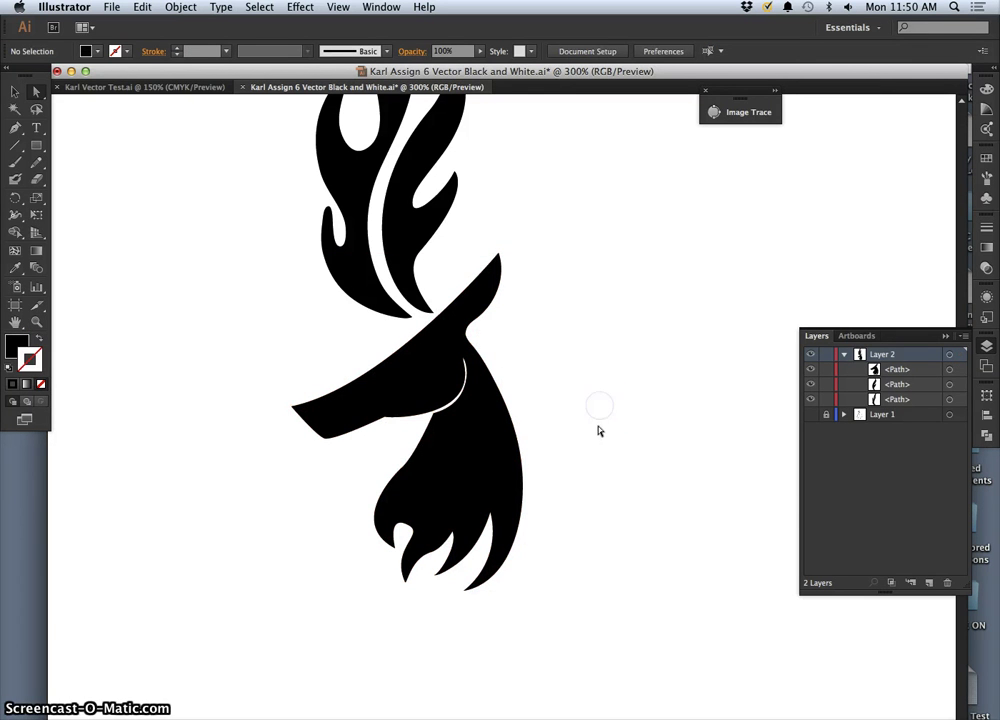
click(606, 441)
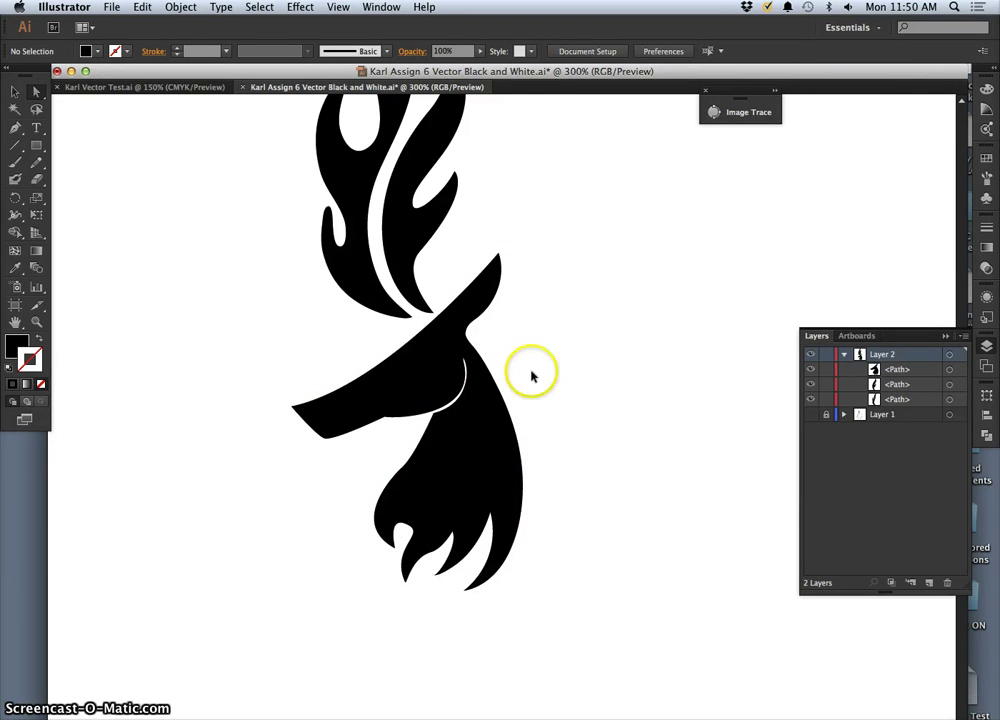
Save the document and show the sketch layer again.
key(super+s)
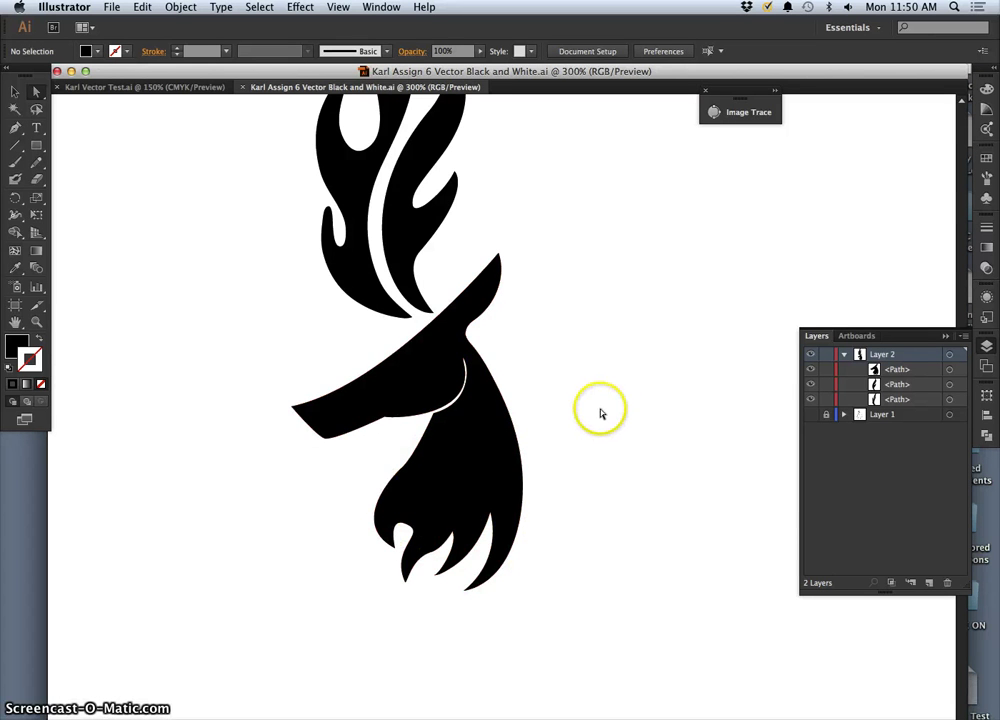
key(super+minus)
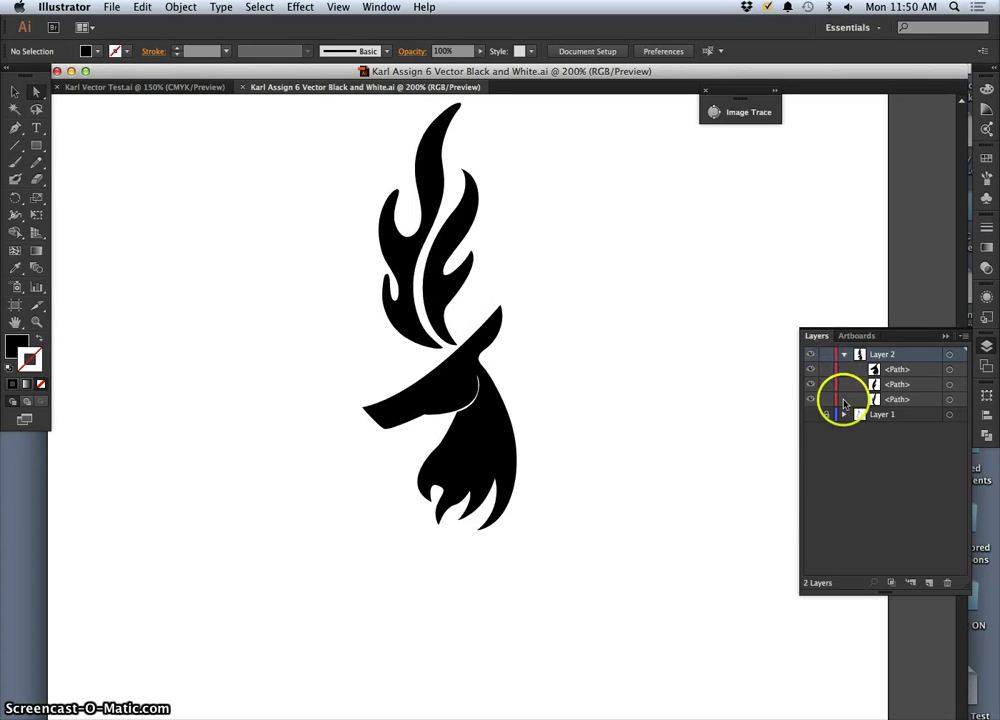
click(811, 414)
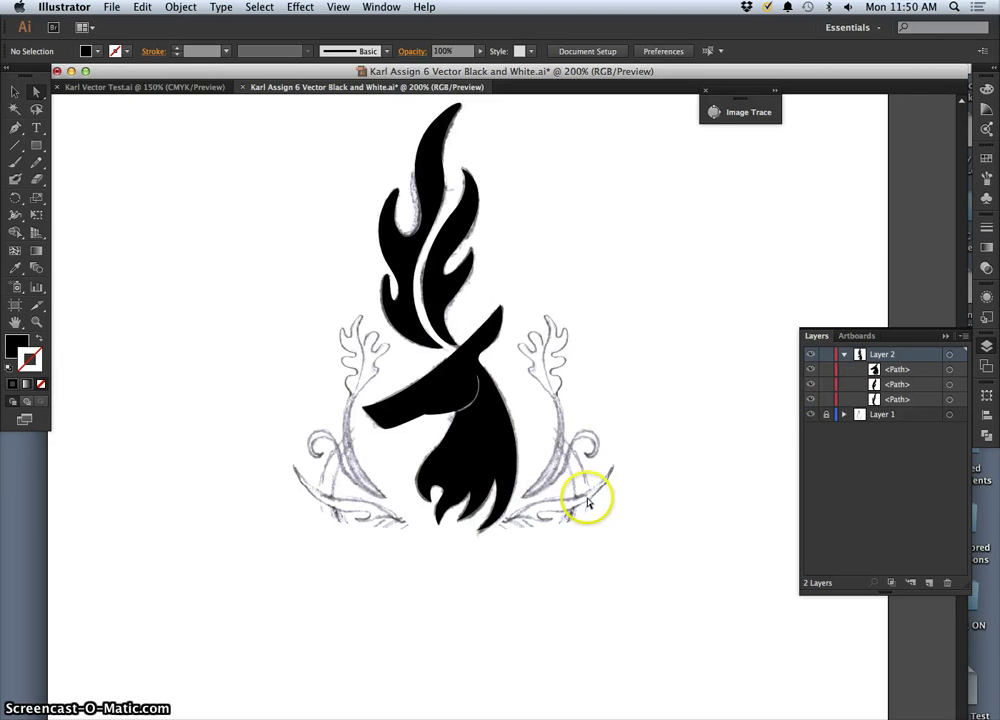
Trace the left ornament's outer leaf, curved stem and spiral curl as one continuous closed outline with the Pencil.
key(super+equal)
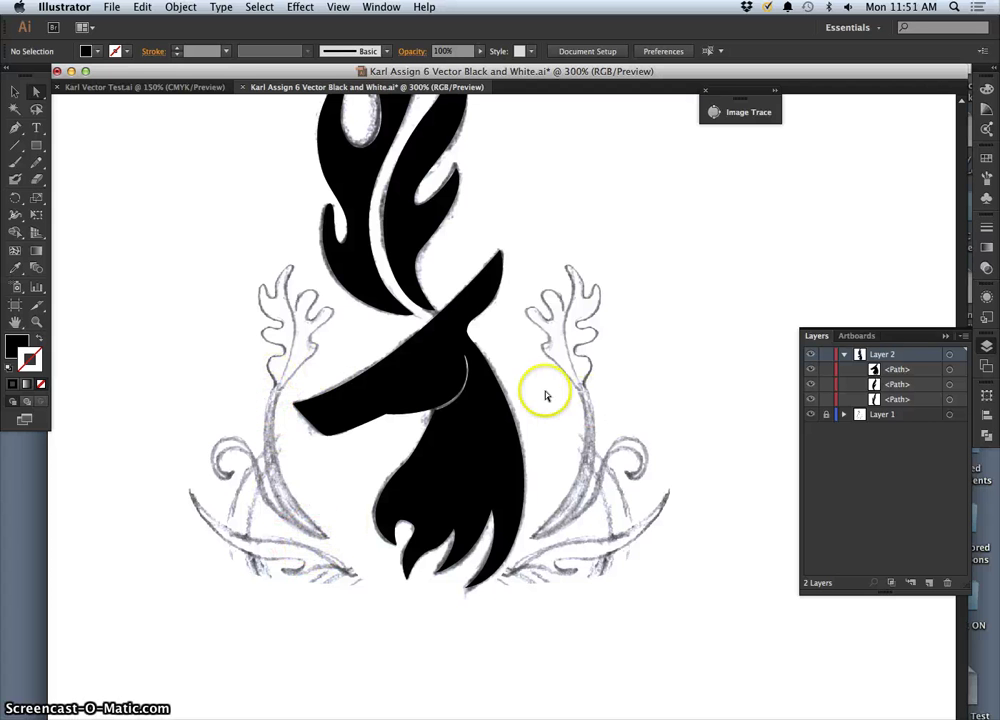
key(super+equal)
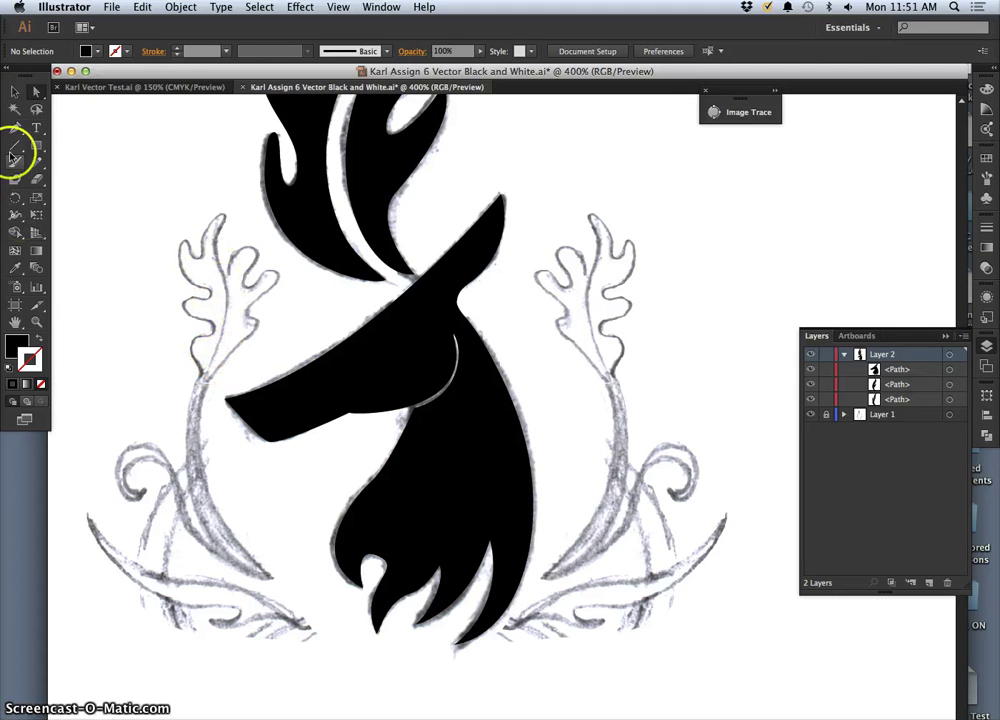
click(37, 164)
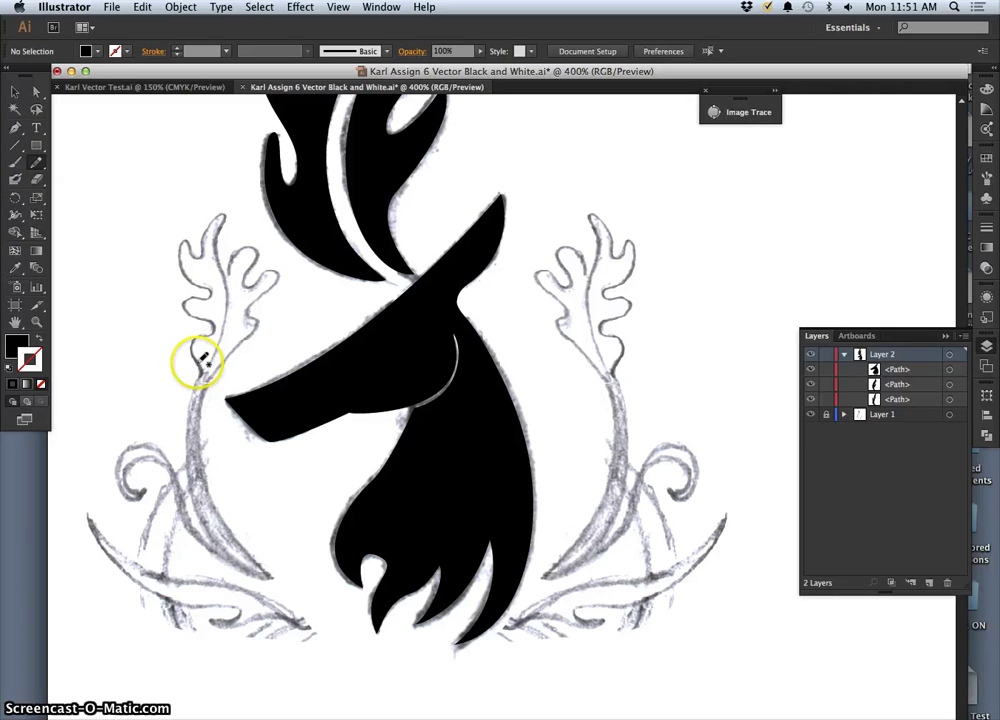
drag(200, 377, 200, 378)
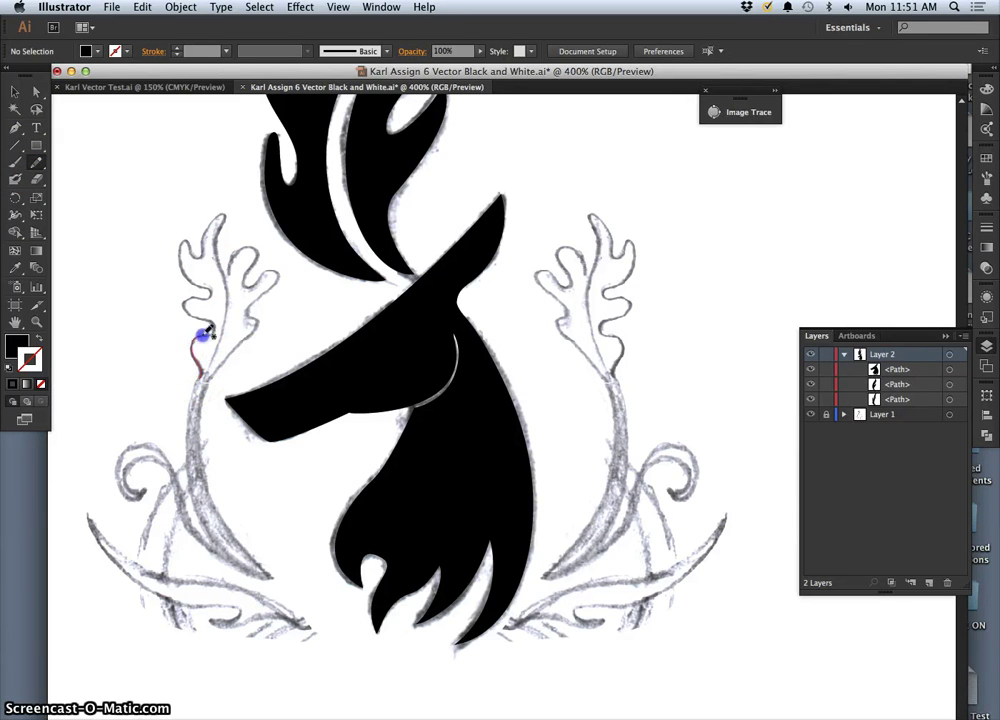
drag(195, 317, 184, 301)
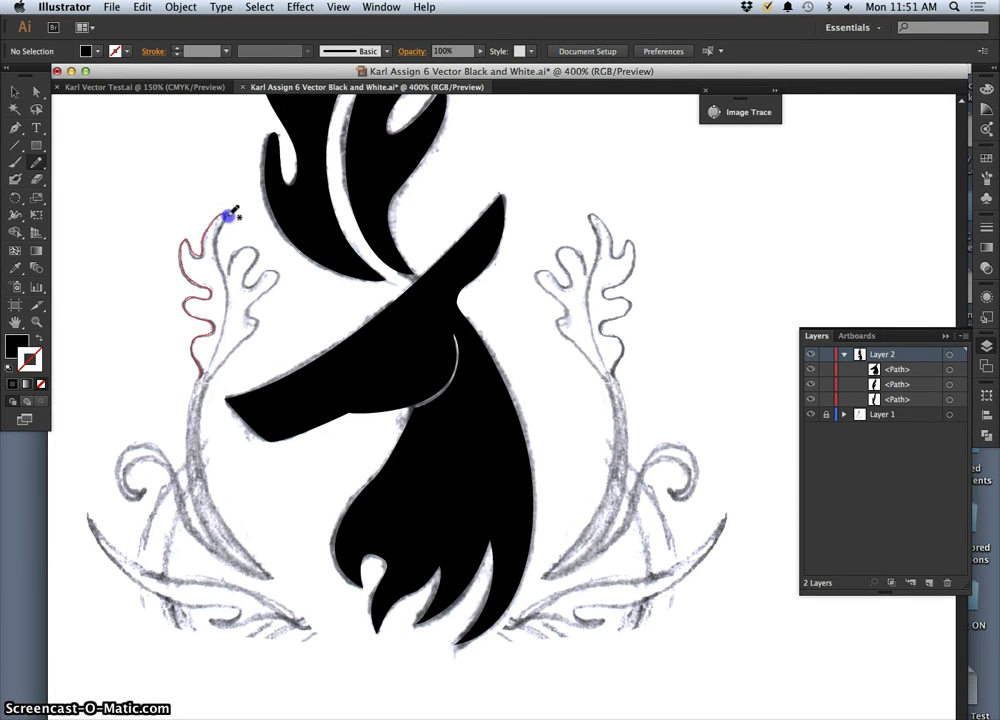
drag(229, 213, 216, 237)
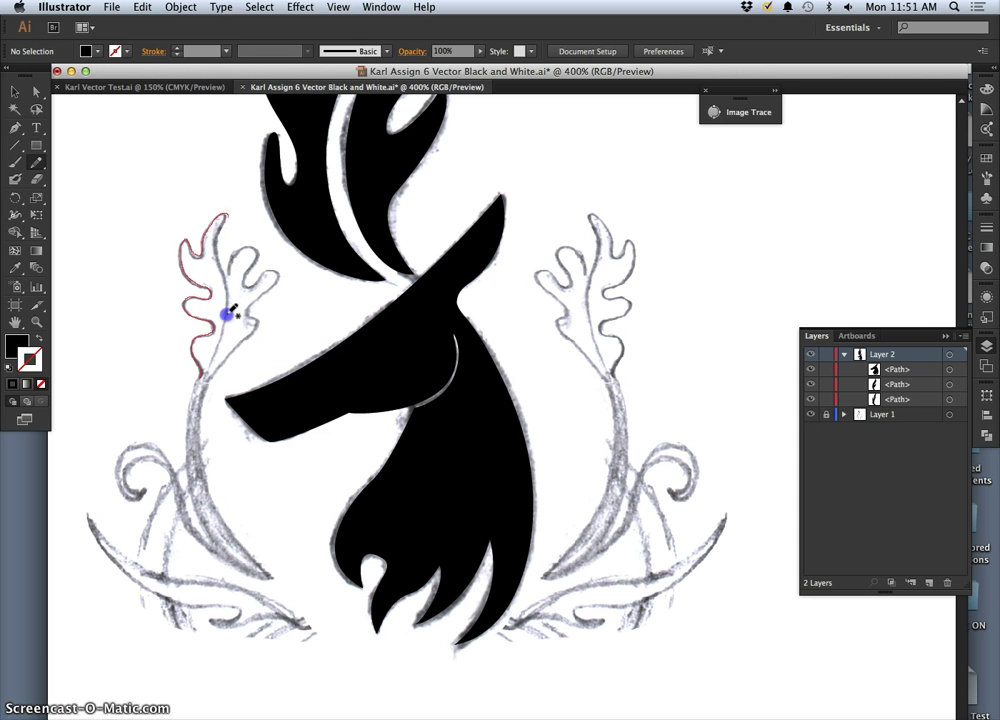
drag(200, 385, 196, 407)
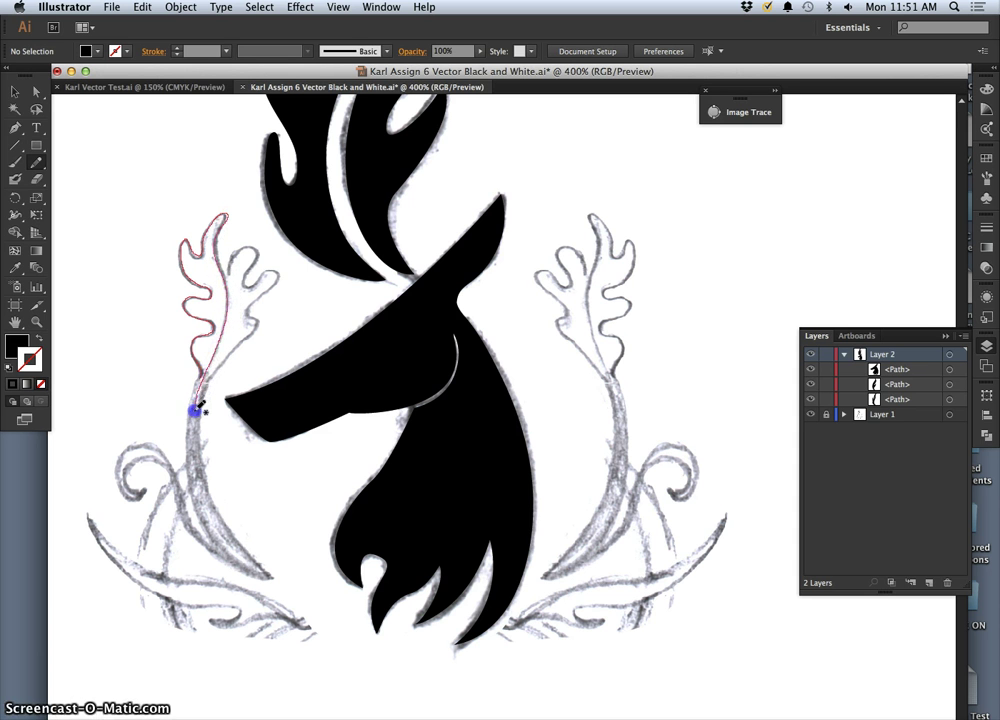
drag(203, 474, 216, 500)
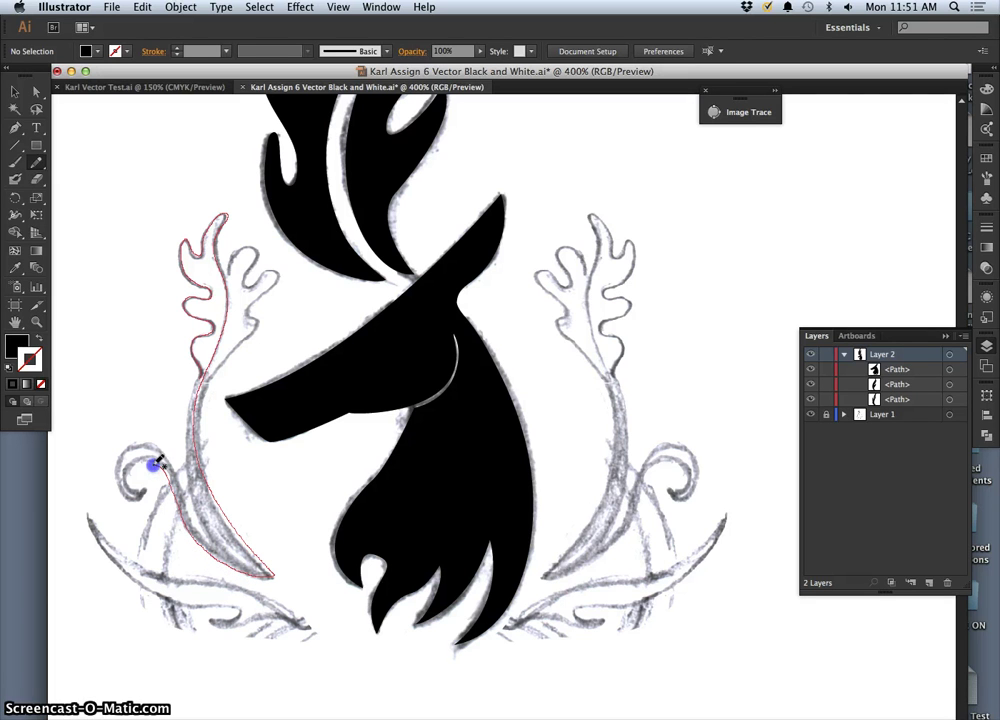
drag(155, 462, 127, 474)
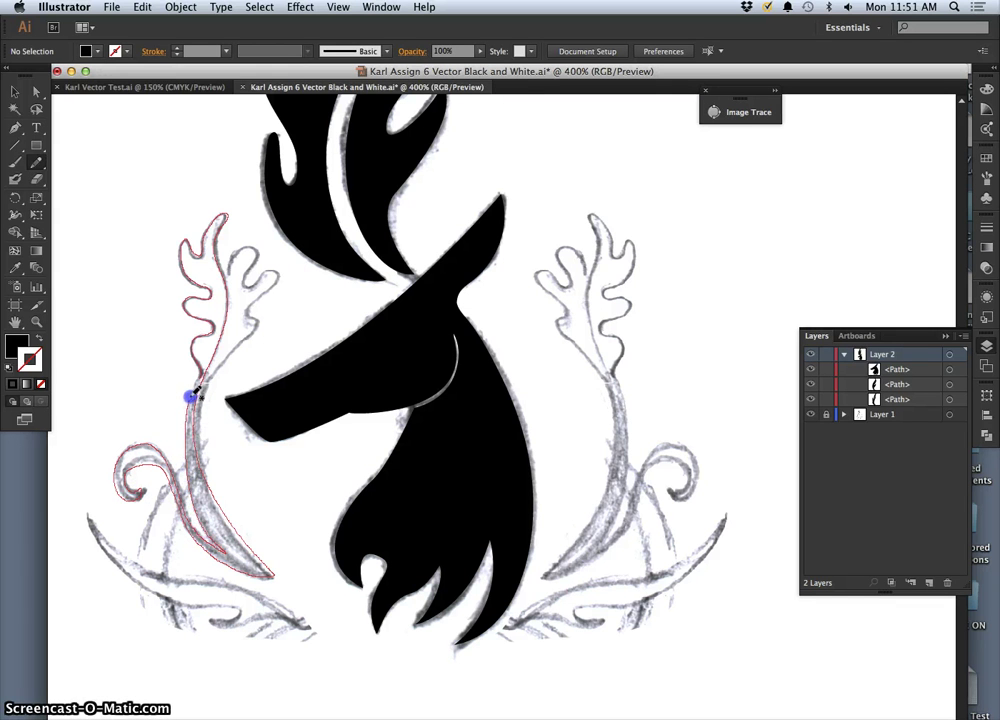
drag(200, 375, 199, 377)
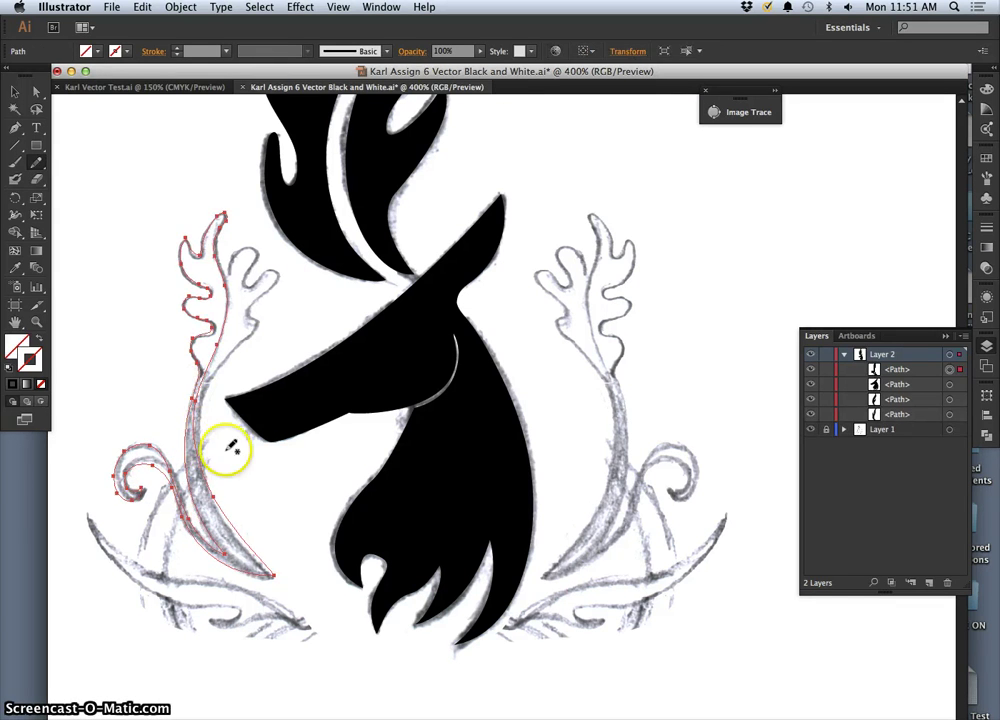
Give the traced left ornament a black fill and no stroke.
click(17, 344)
click(9, 367)
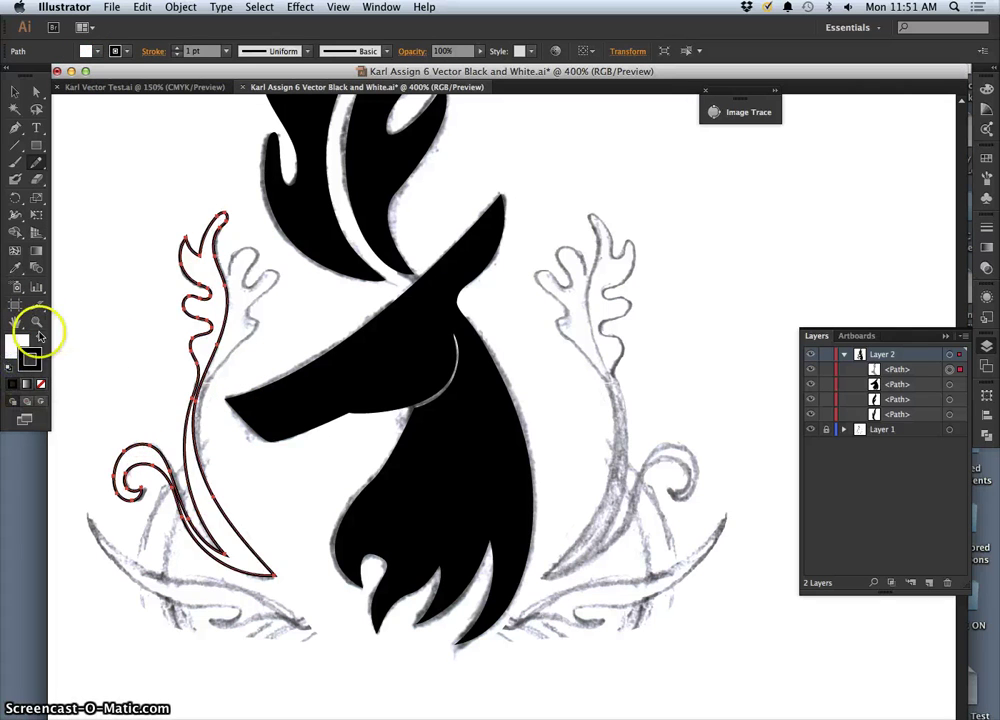
click(39, 338)
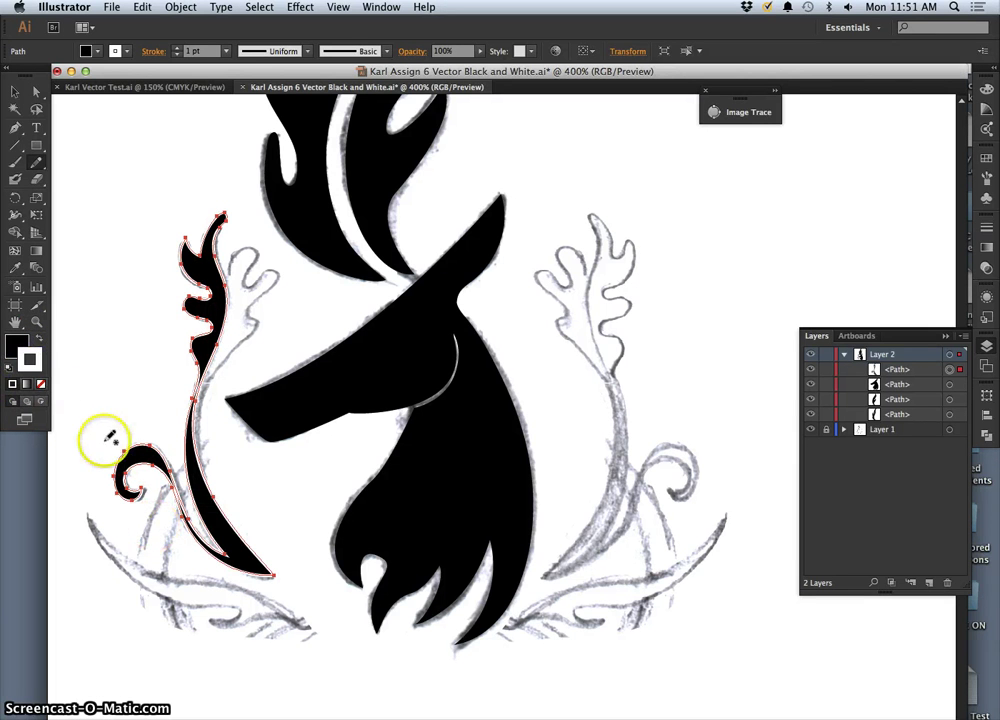
click(41, 384)
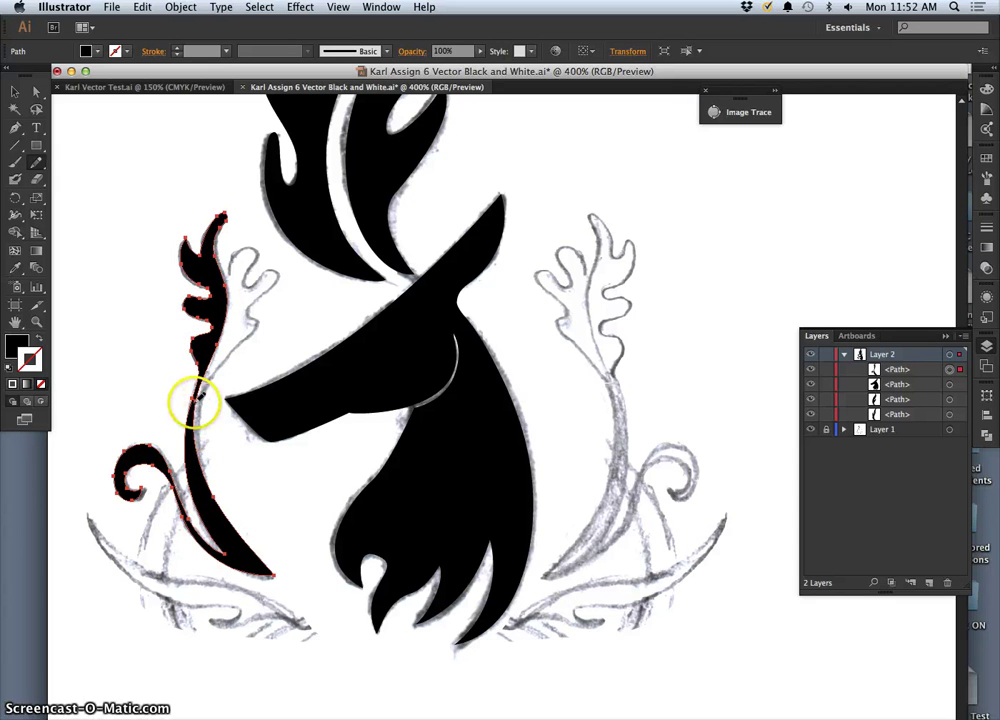
Try to redraw the inner edge of the left ornament's curved stem with the Pencil.
drag(195, 404, 194, 410)
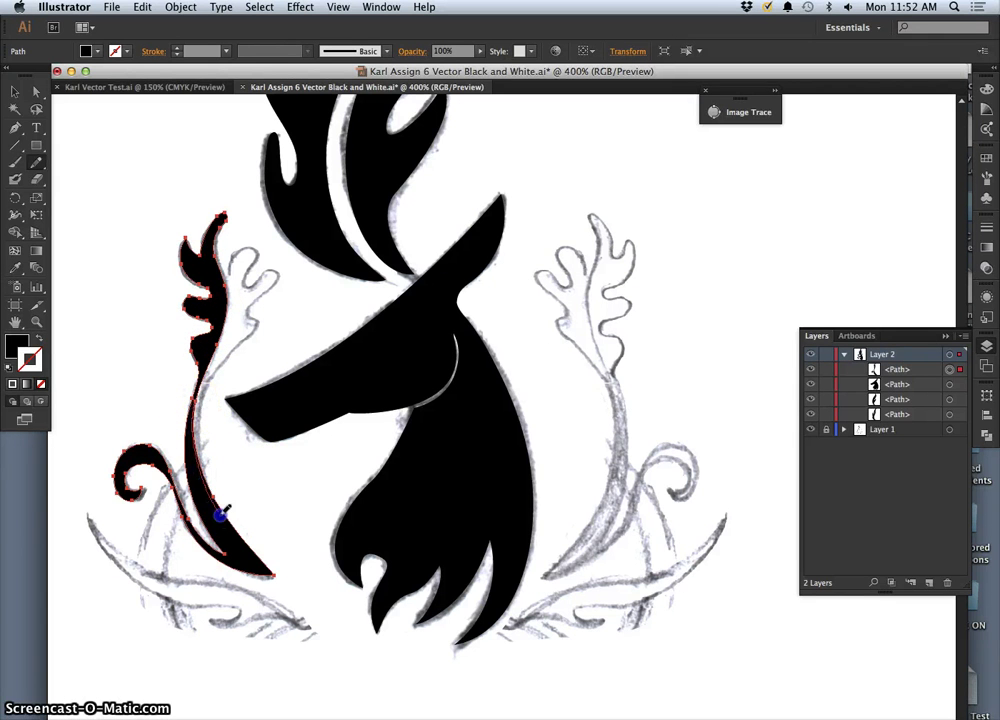
drag(268, 572, 272, 575)
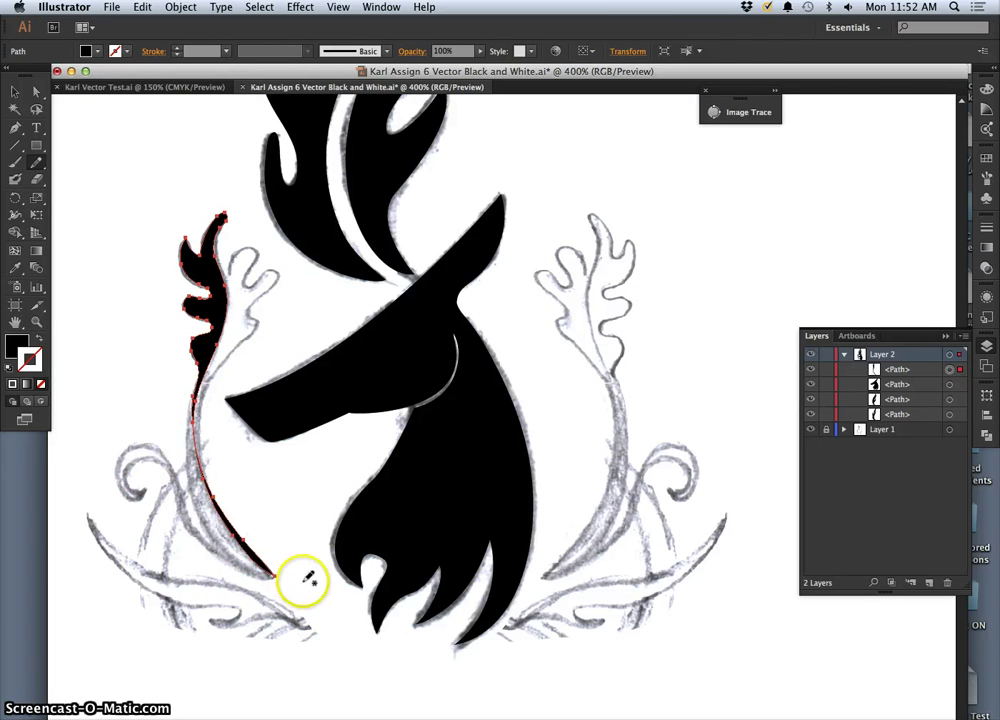
key(super+z)
drag(241, 416, 199, 397)
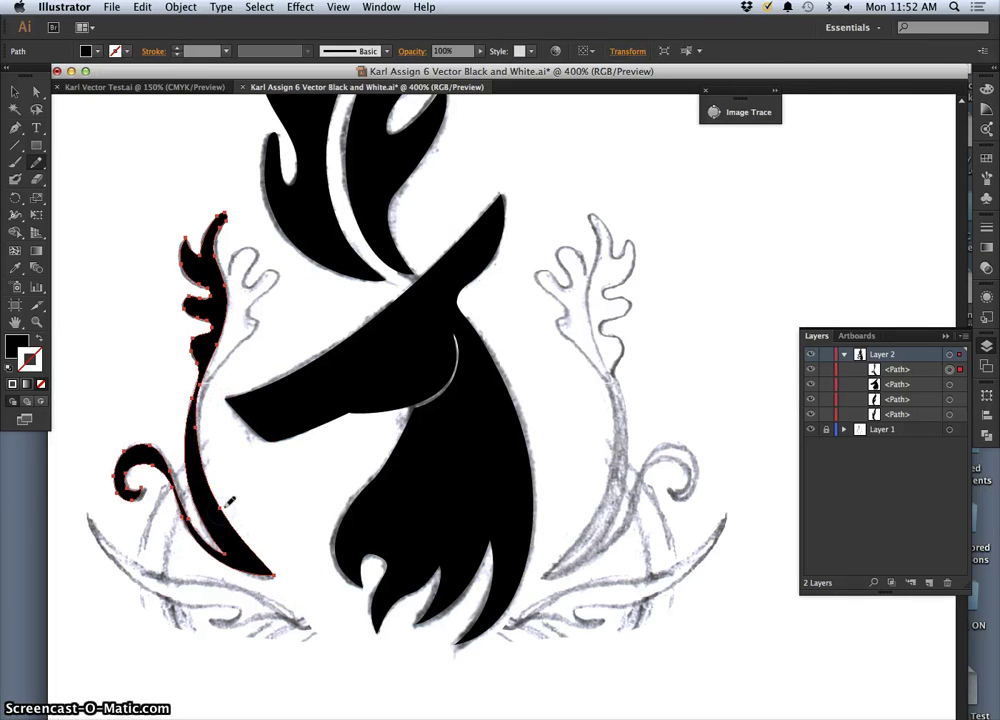
drag(225, 507, 227, 509)
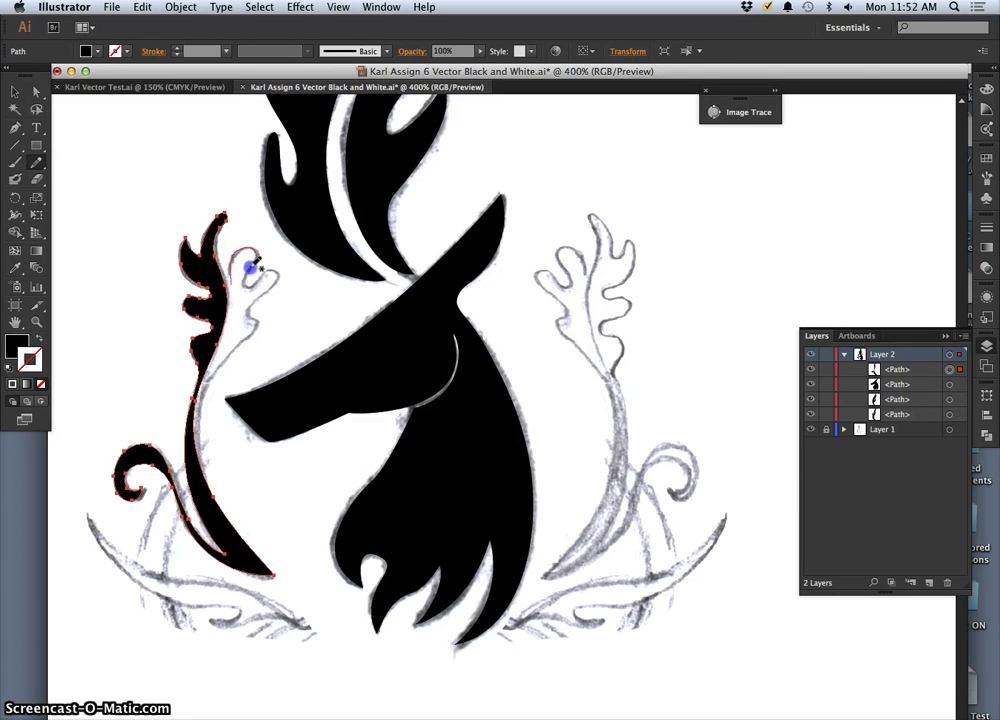
Trace the left ornament's inner leaf as a closed Pencil outline and copy the head's black fill onto it.
drag(249, 267, 243, 283)
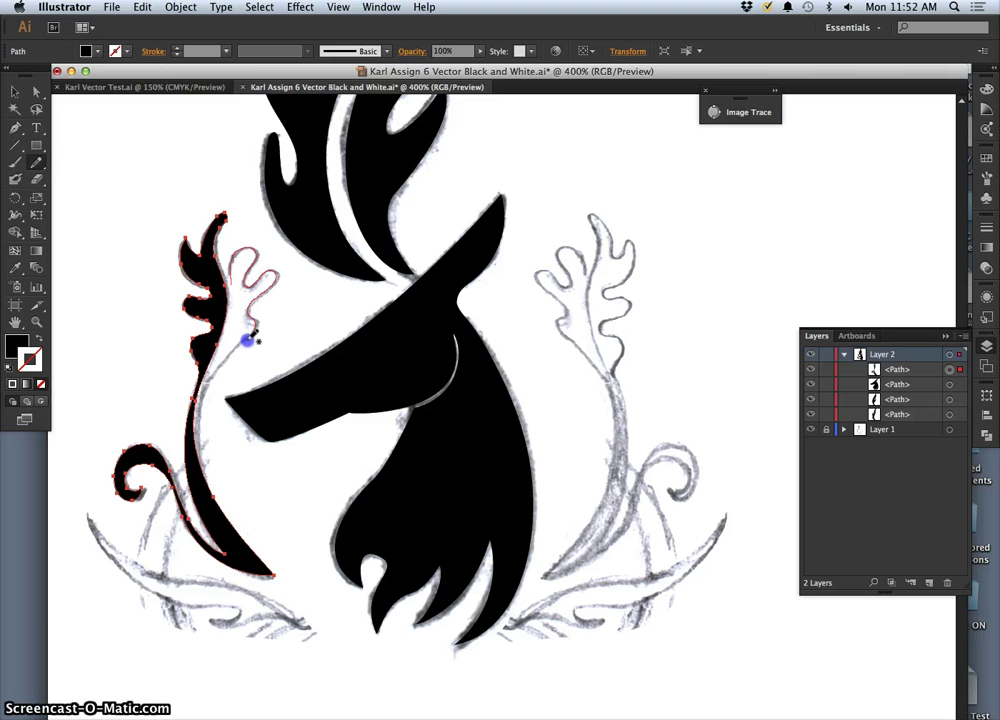
drag(213, 373, 202, 393)
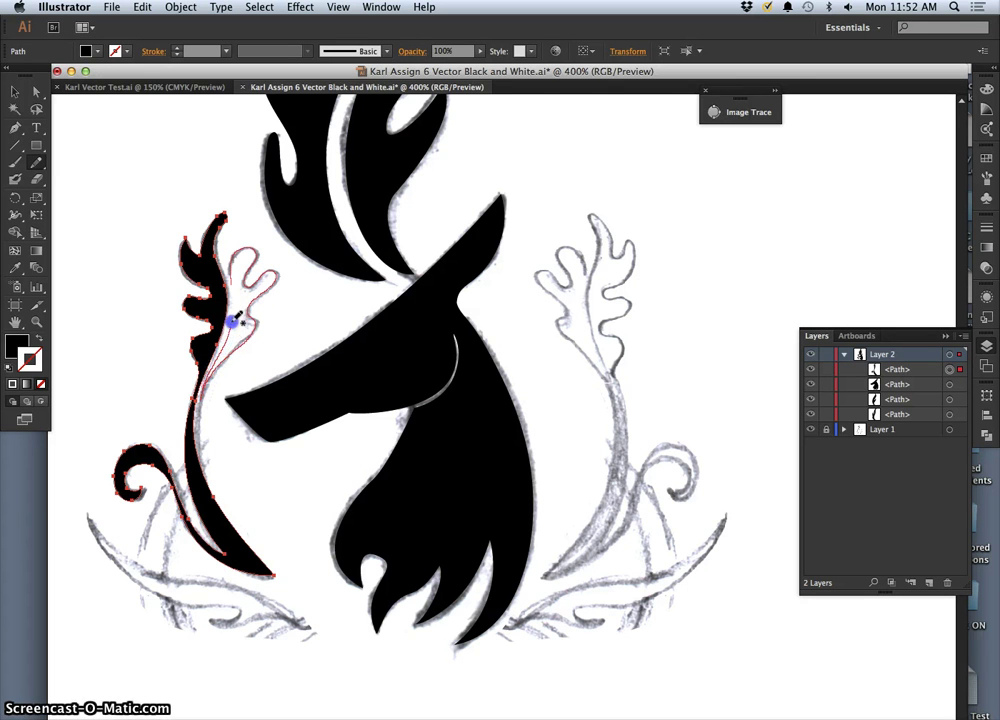
drag(232, 284, 230, 275)
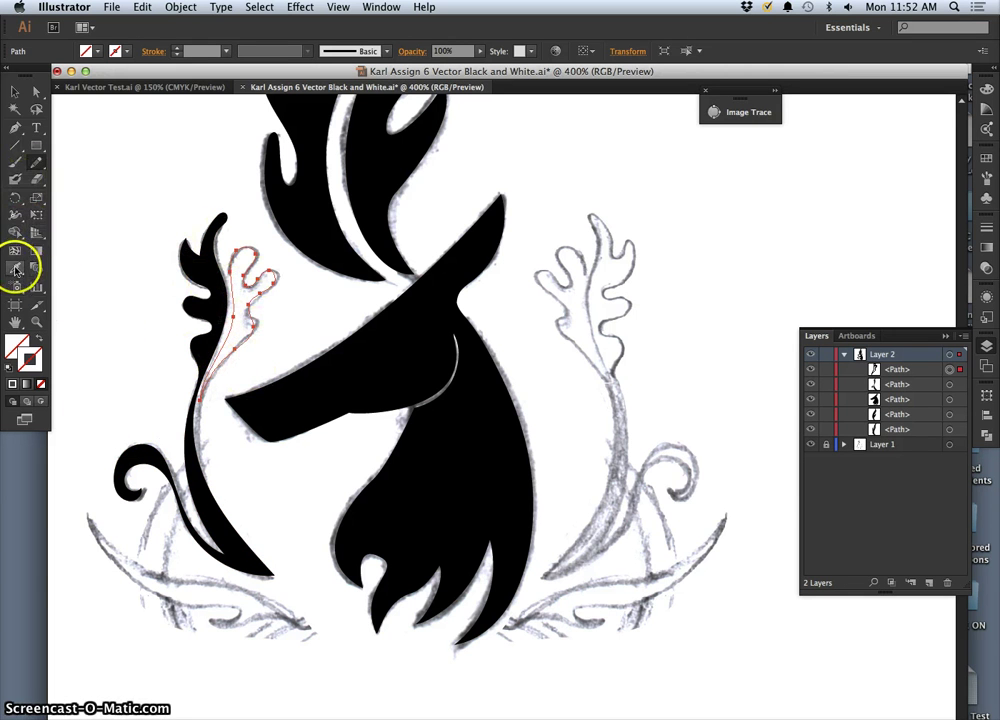
click(324, 417)
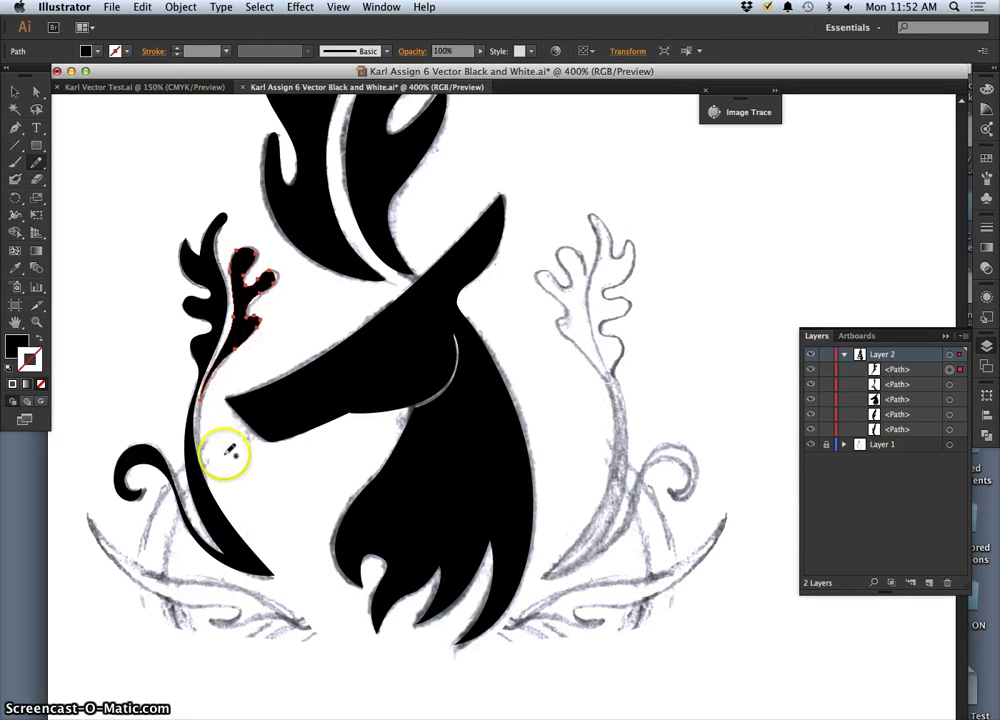
click(281, 489)
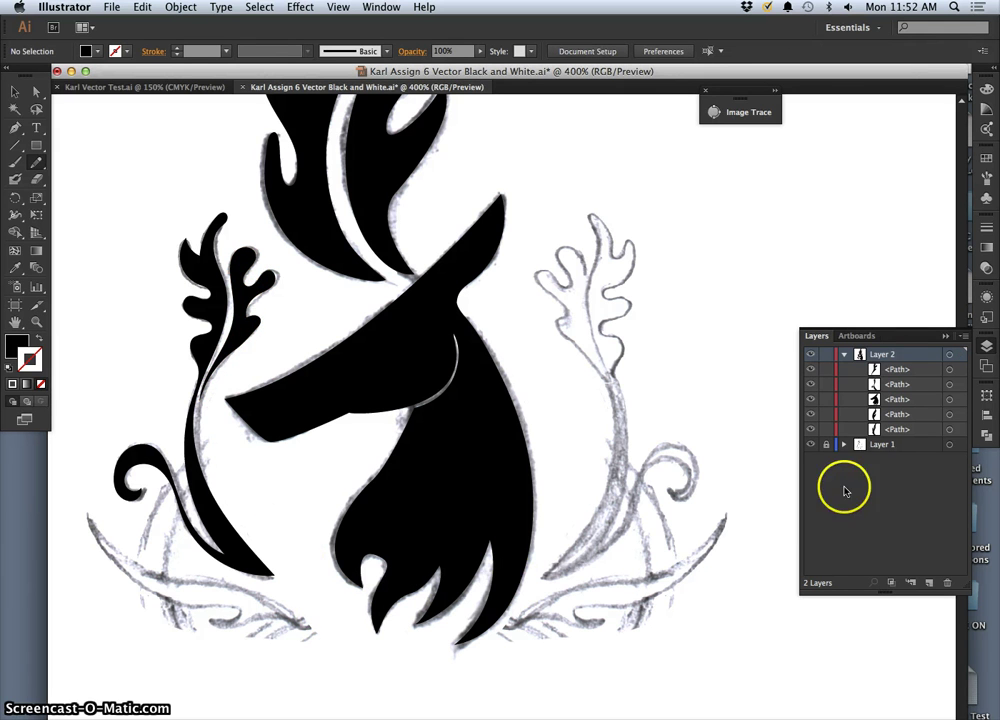
Hide the sketch layer and examine how the black deer artwork reads at very small and large sizes.
click(810, 444)
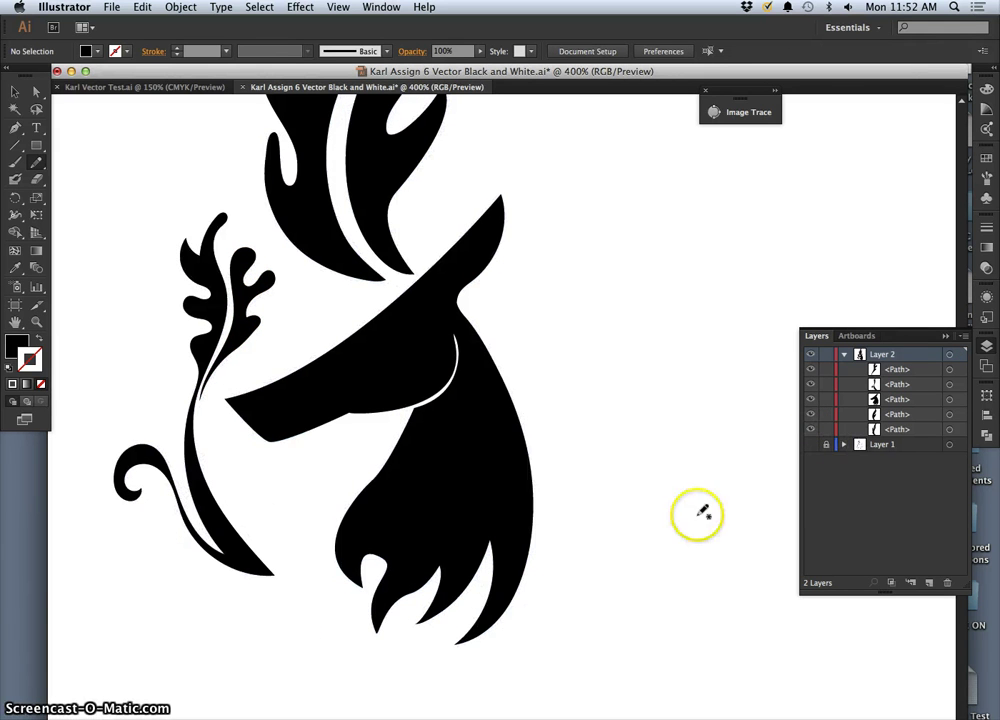
key(super+minus)
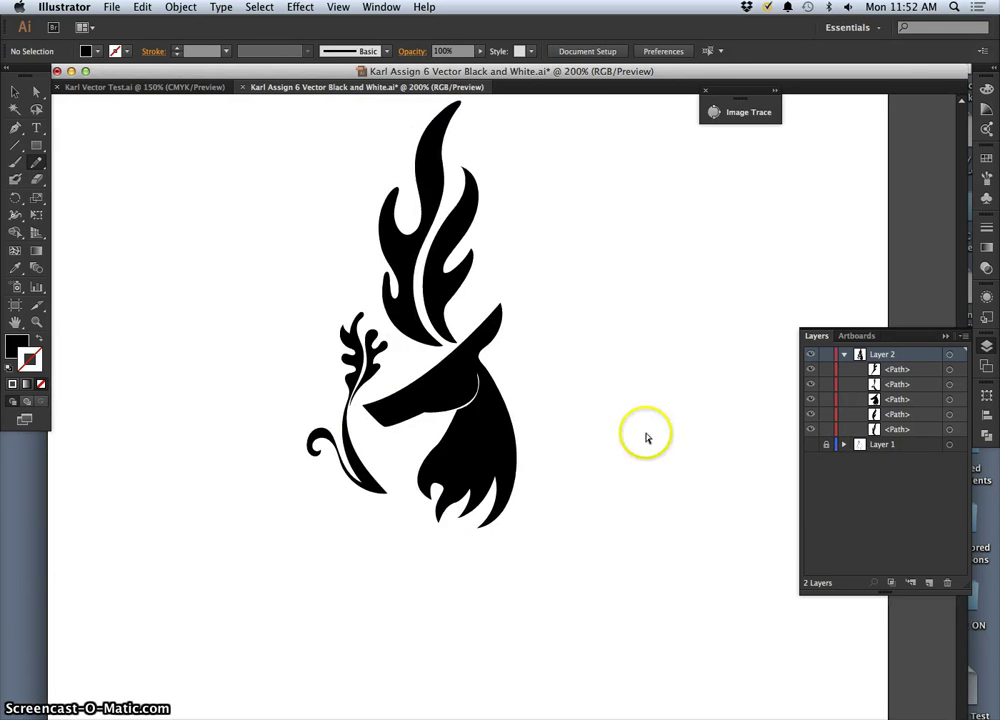
key(super+minus)
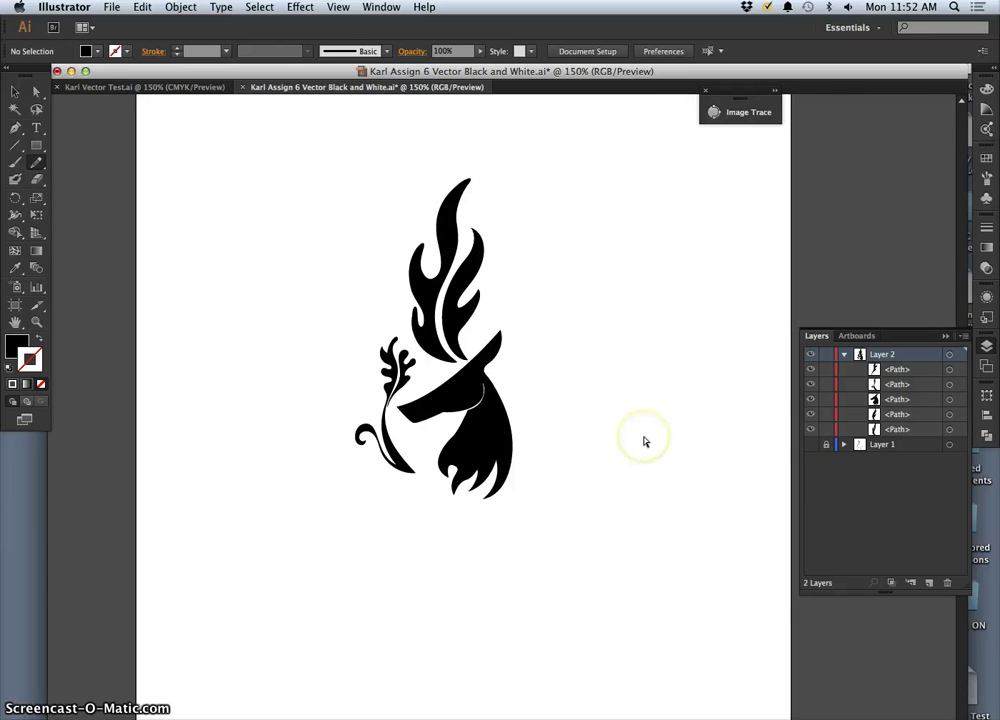
key(super+minus)
key(super+minus)
key(super+minus)
key(super+minus)
key(super+minus)
key(super+minus)
key(super+minus)
key(super+minus)
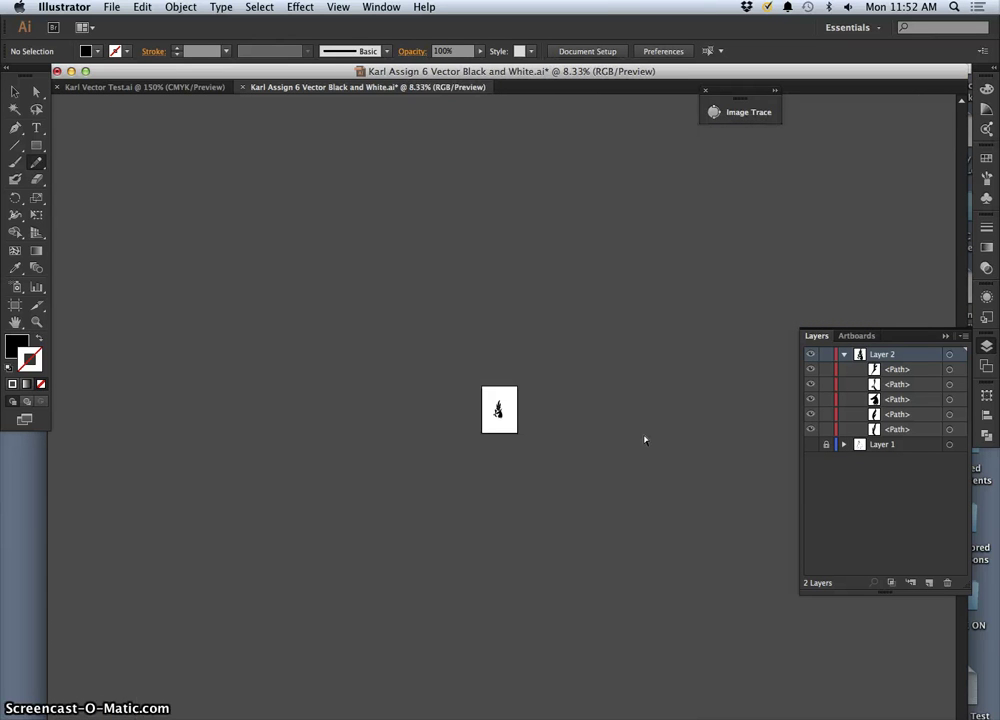
key(super+plus)
key(super+plus)
key(super+plus)
key(super+plus)
key(super+plus)
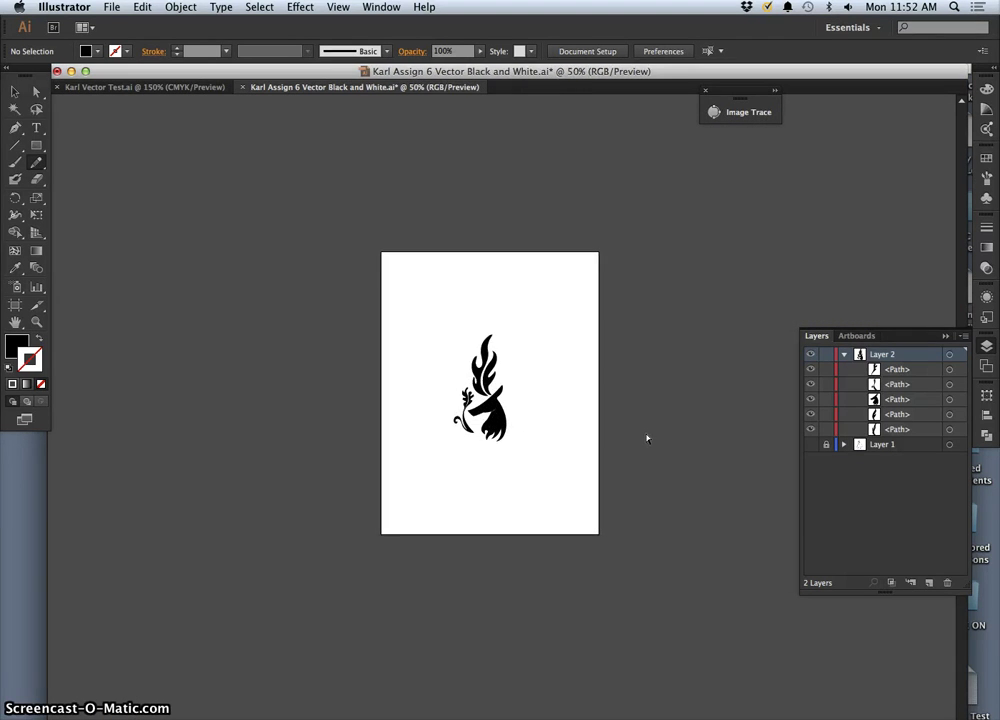
key(super+minus)
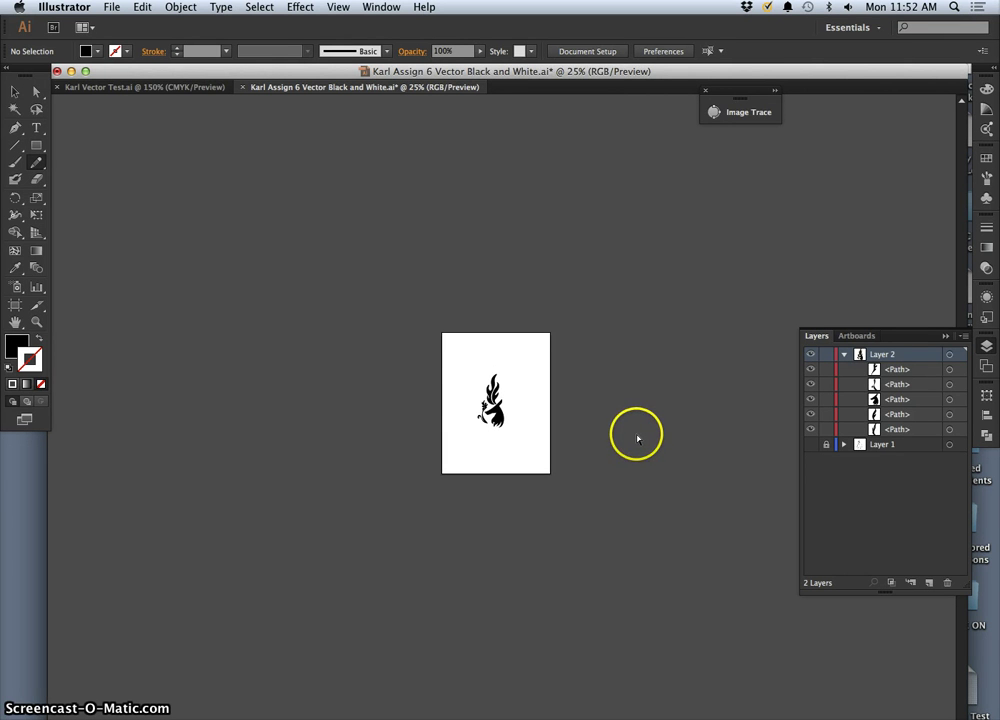
key(super+plus)
key(super+plus)
key(super+plus)
key(super+plus)
key(super+plus)
key(super+plus)
key(super+plus)
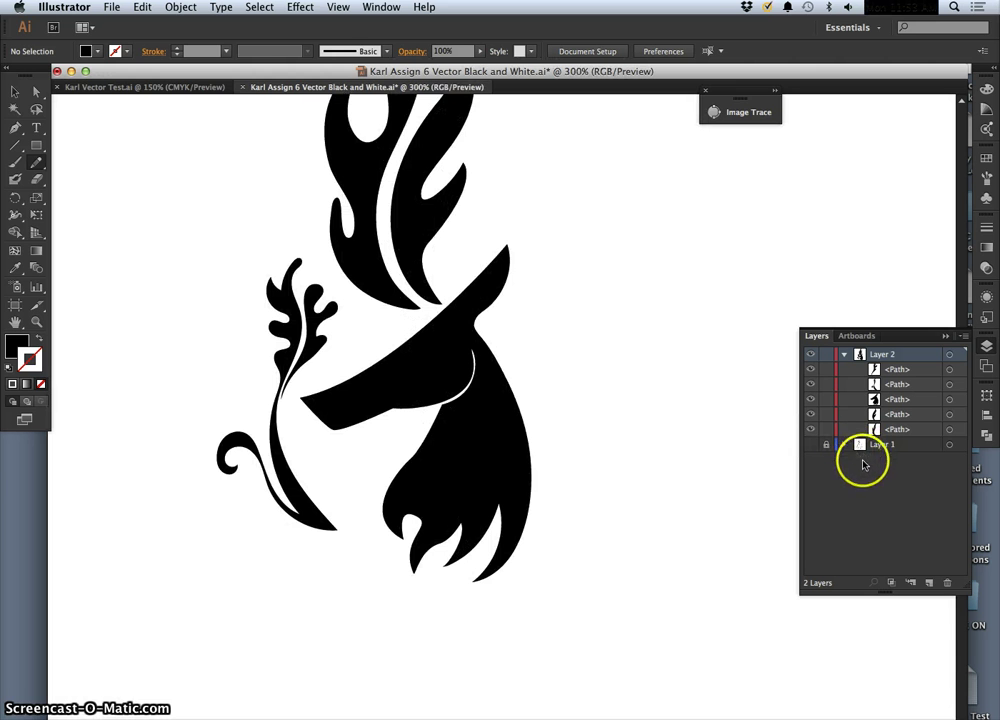
Show the sketch layer again and trace the sweeping scroll beneath the left ornament as one closed Pencil outline.
click(811, 444)
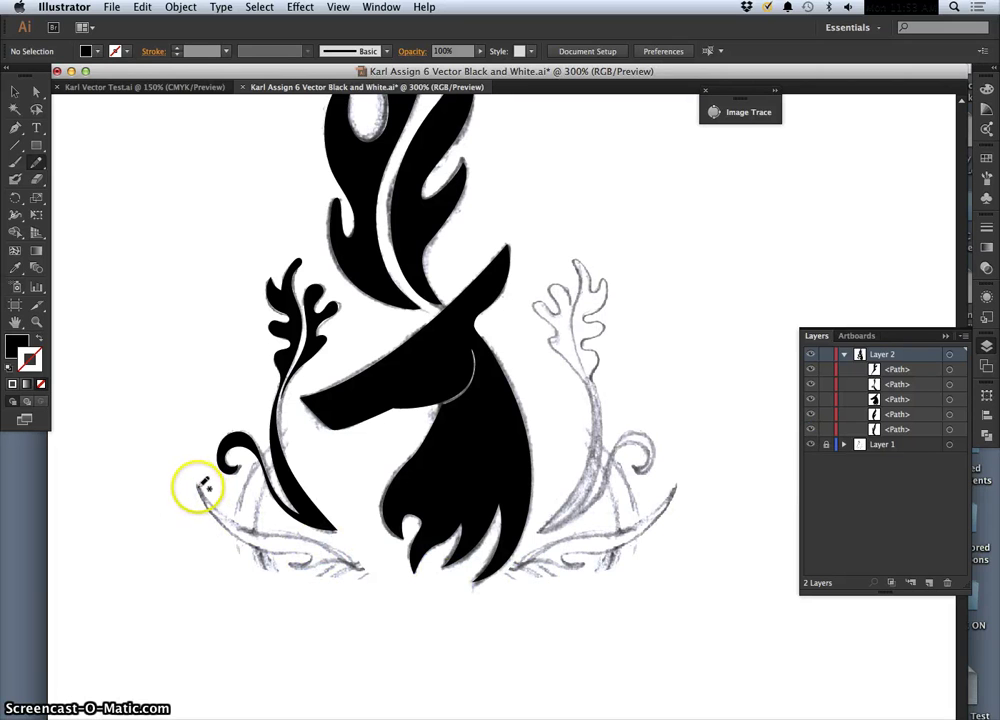
drag(198, 486, 222, 516)
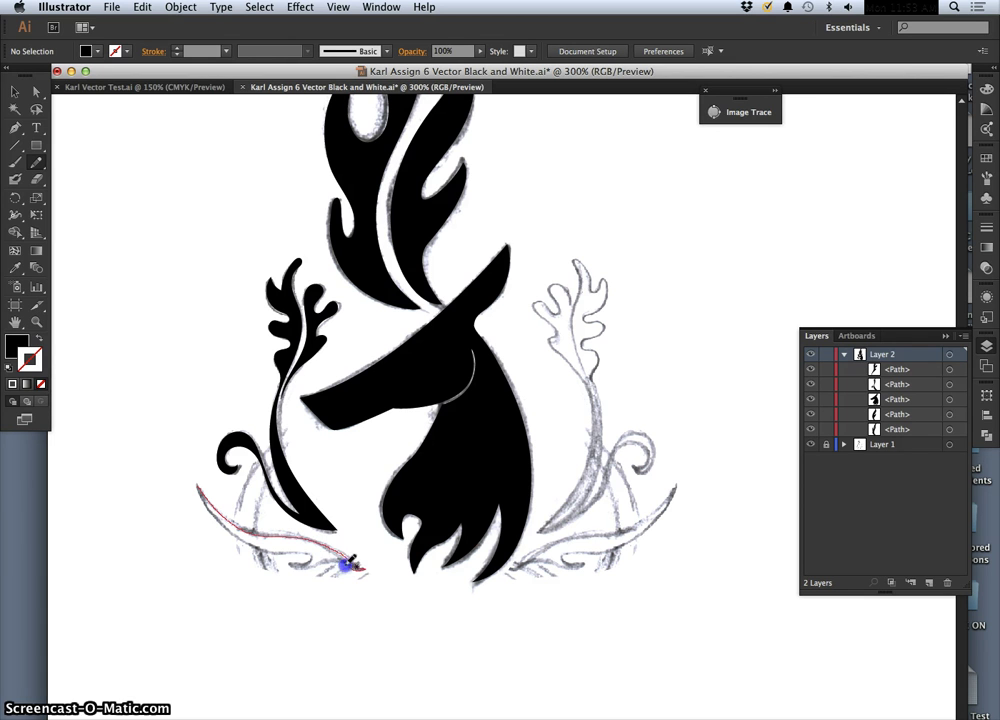
drag(352, 560, 336, 558)
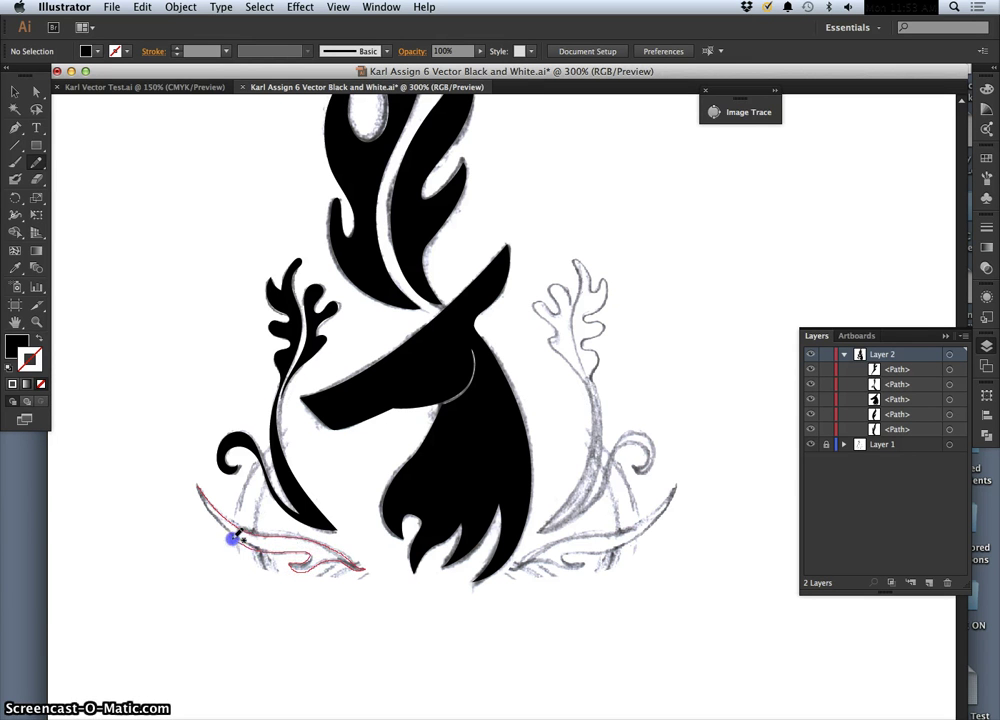
drag(207, 503, 203, 488)
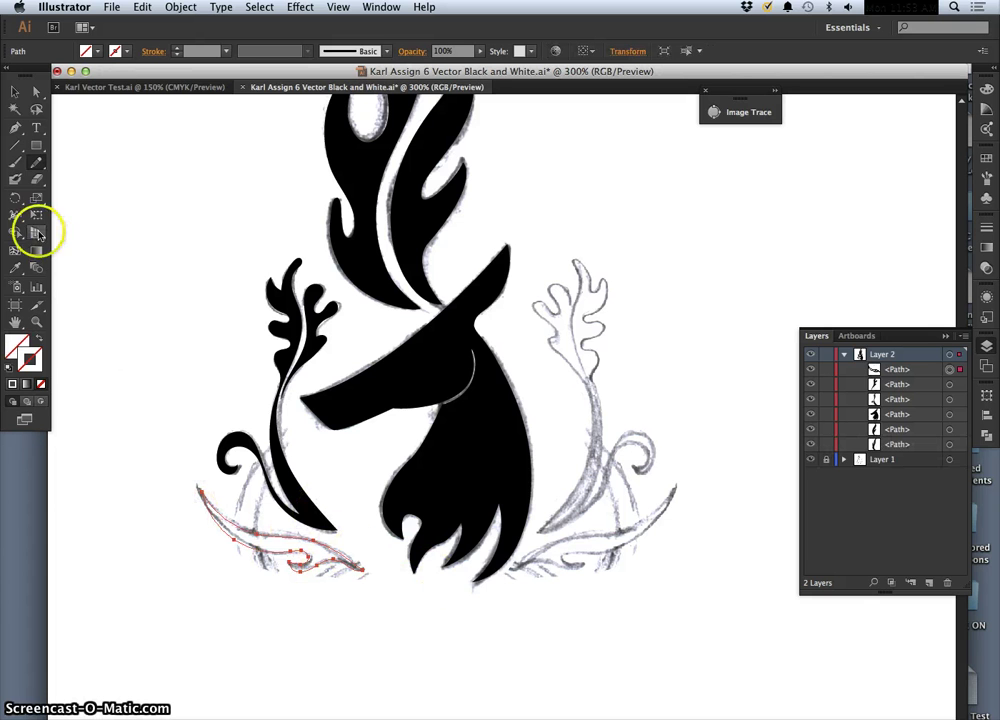
Copy the deer head's black fill onto the traced lower scroll with the Eyedropper and deselect it.
click(16, 164)
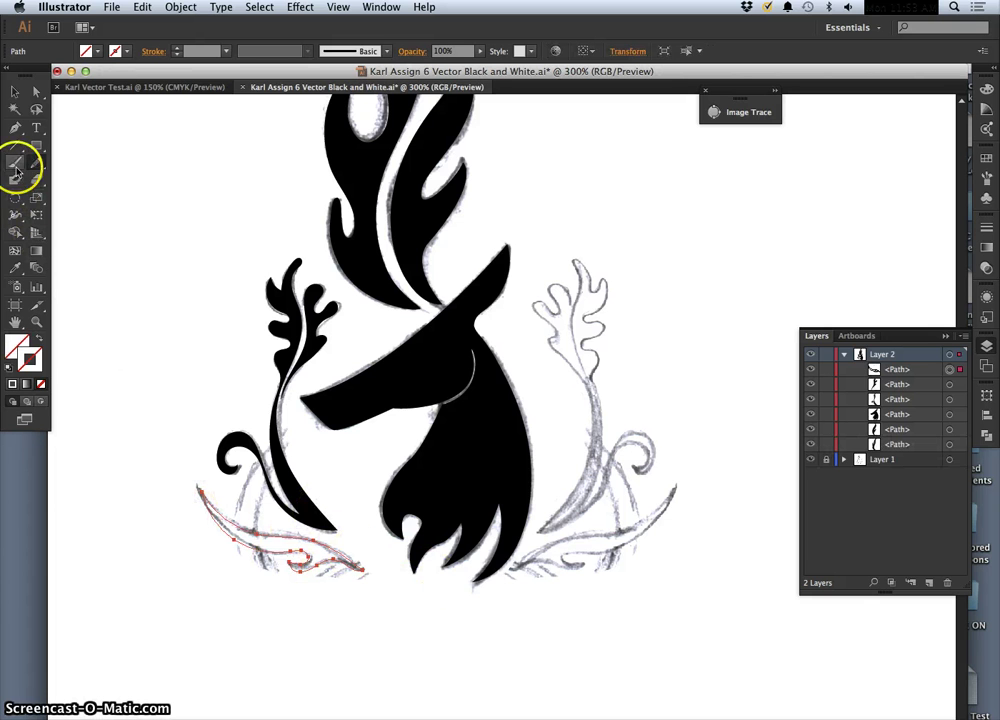
click(16, 267)
click(422, 363)
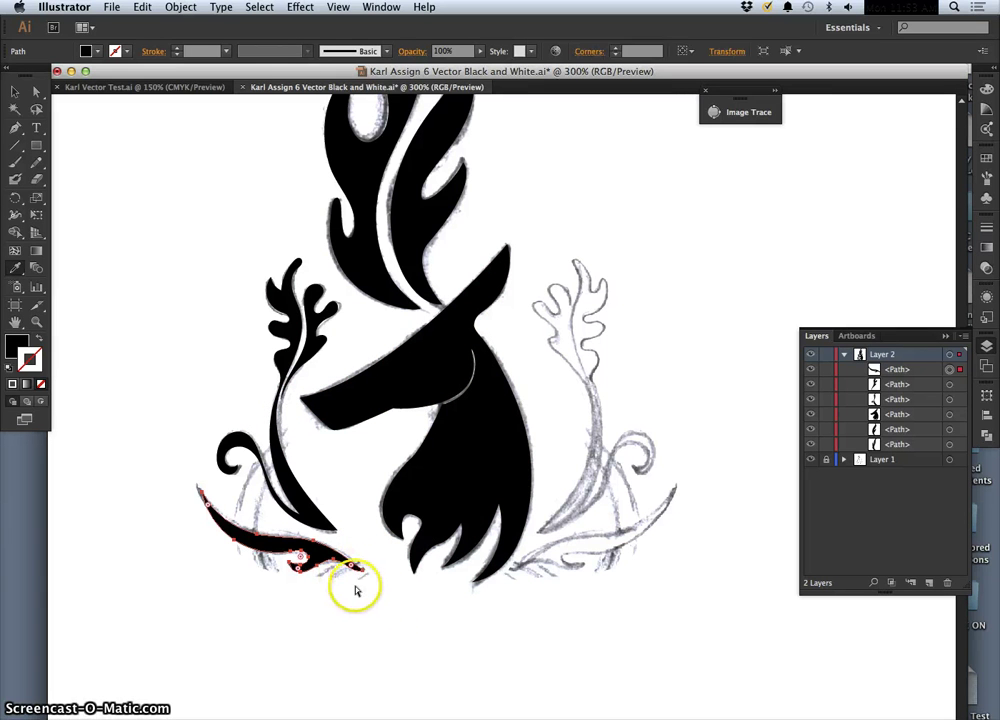
click(350, 597)
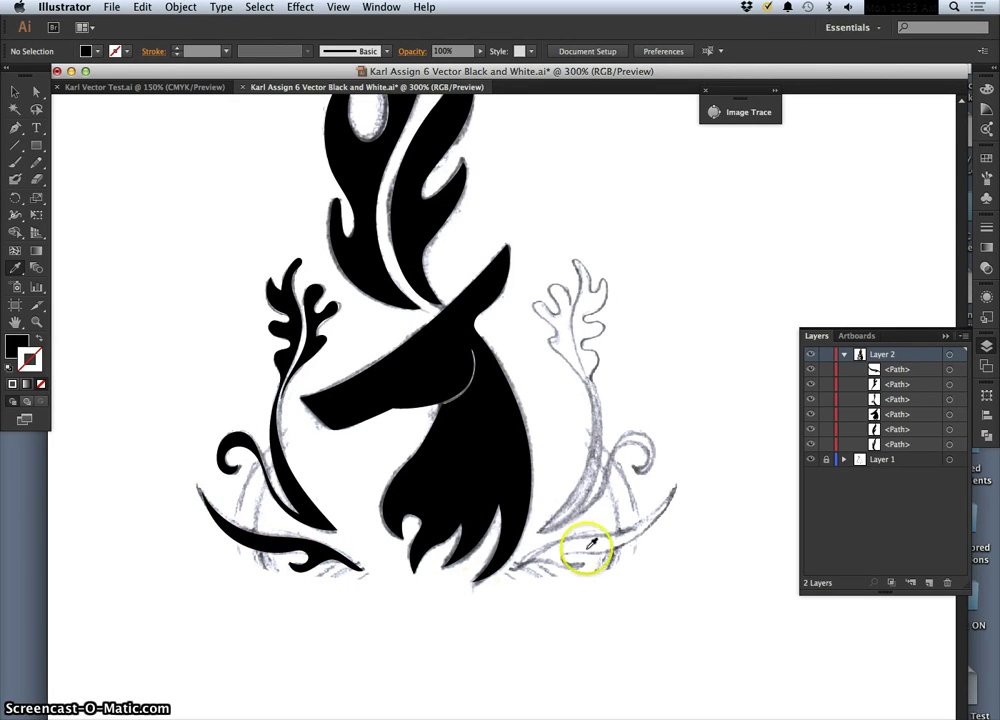
Compare the black artwork with the sketch by toggling the sketch layer's visibility, leave it hidden, and inspect the shapes up close.
click(810, 459)
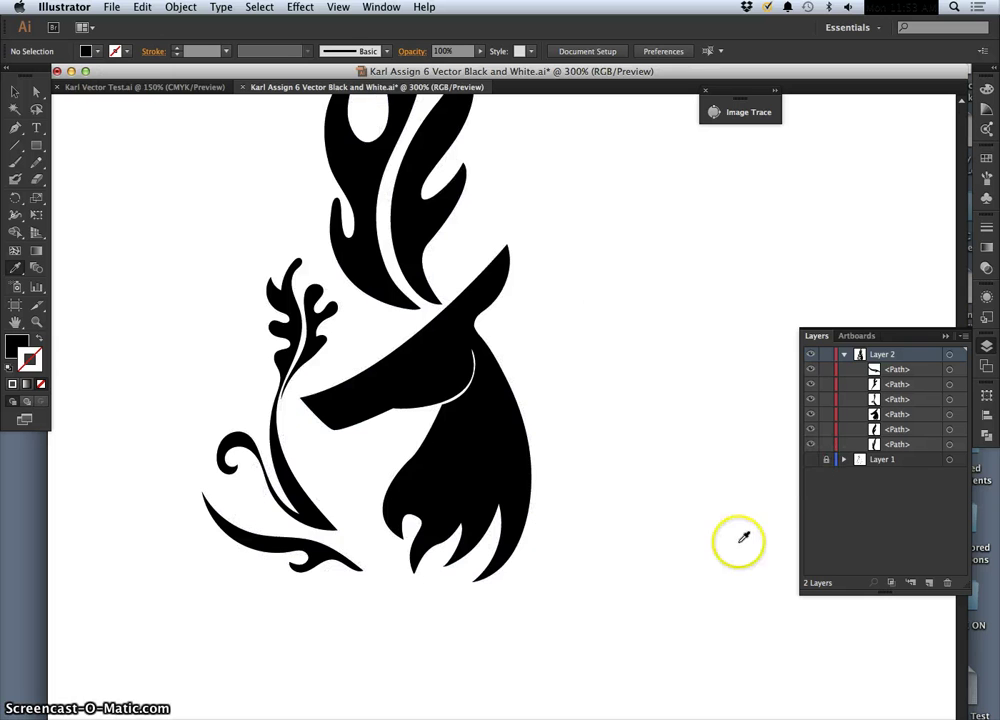
key(super+minus)
key(super+minus)
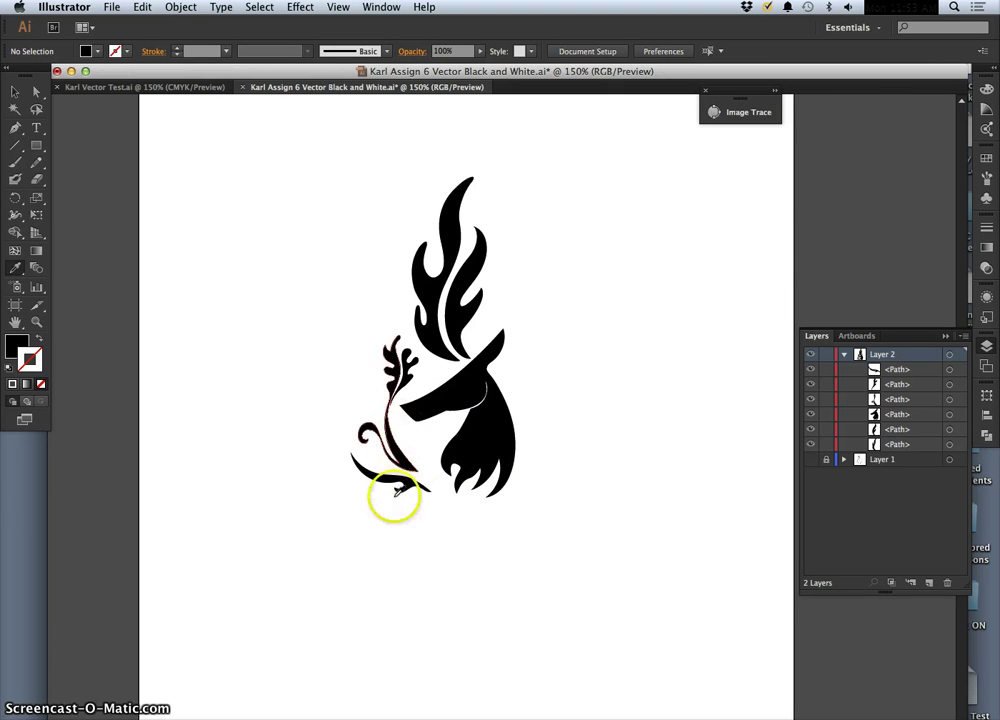
click(36, 91)
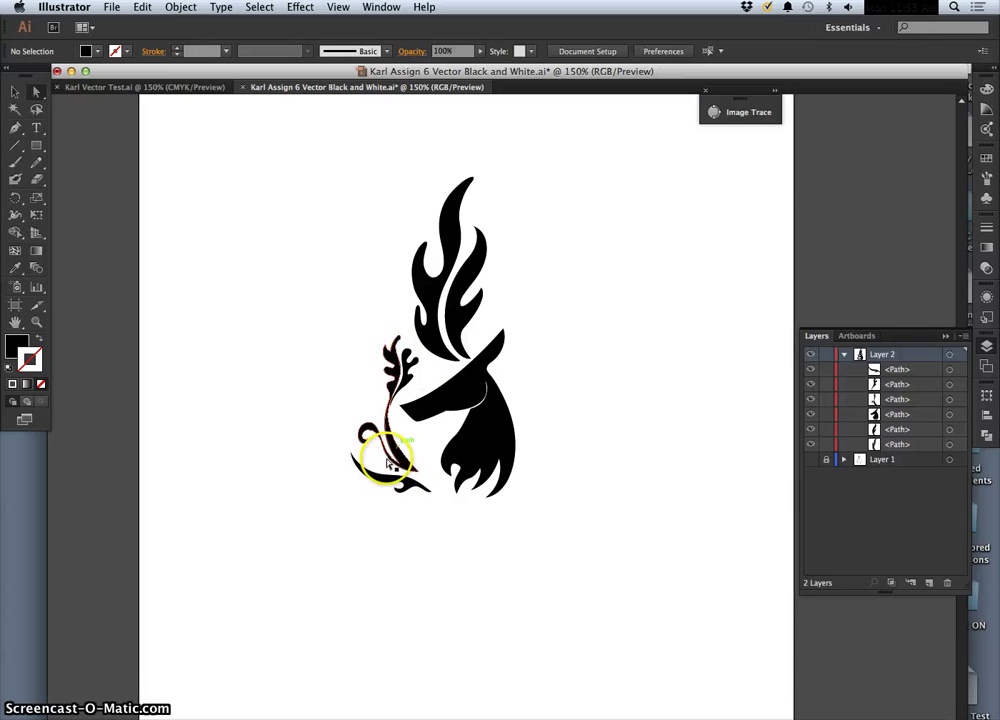
click(811, 459)
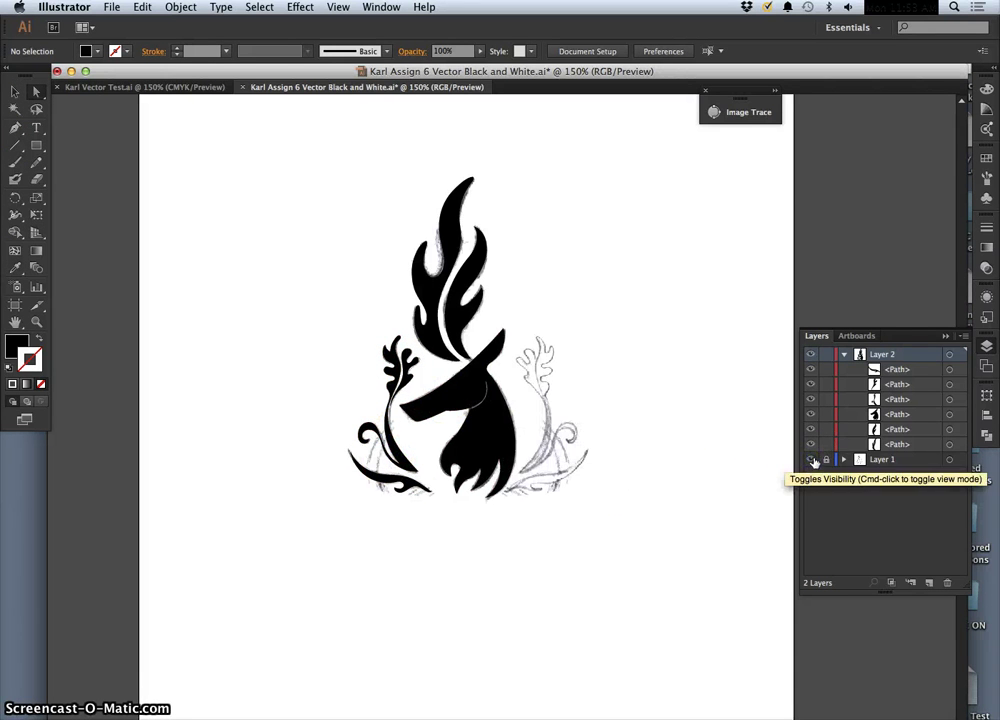
click(811, 459)
click(811, 459)
click(811, 459)
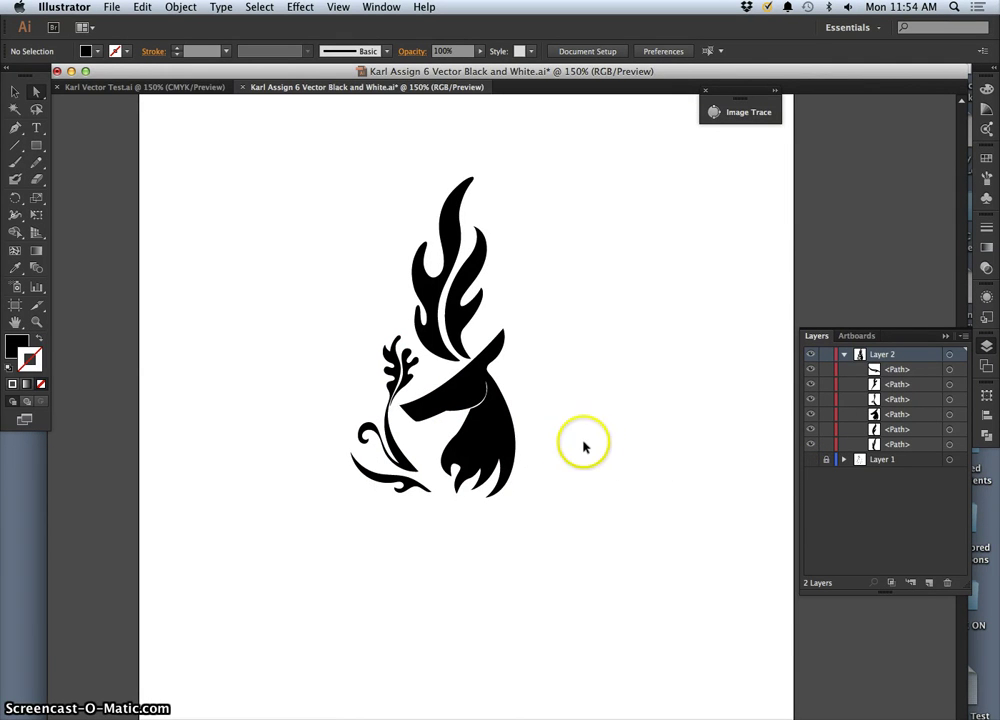
key(super+equal)
scroll(533, 451, up, 2)
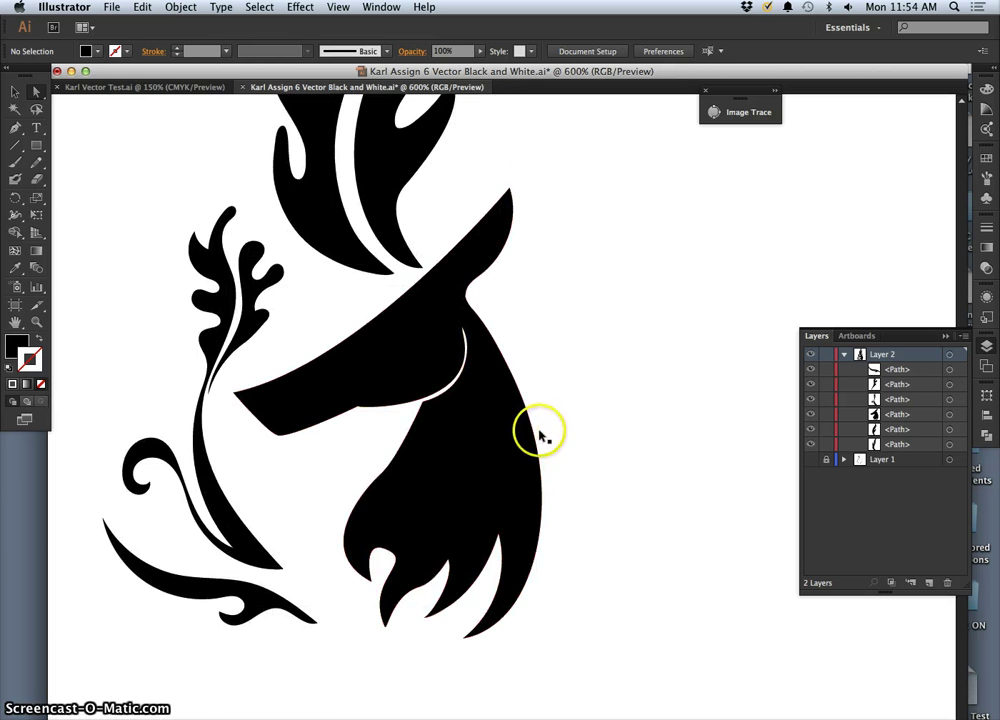
scroll(540, 440, up, 1)
scroll(542, 430, down, 2)
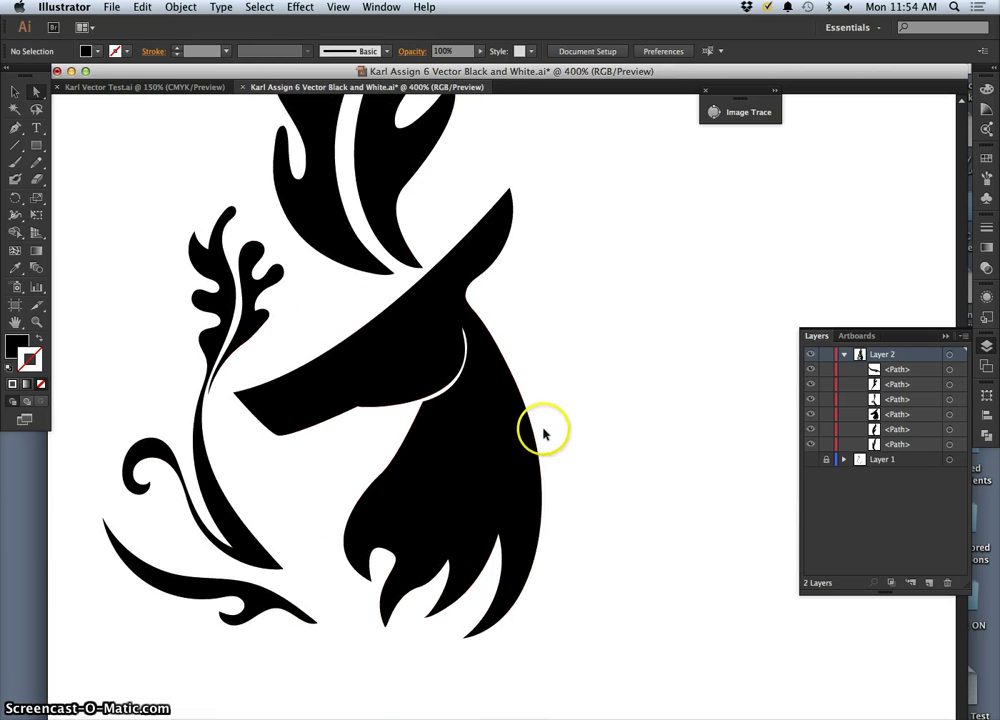